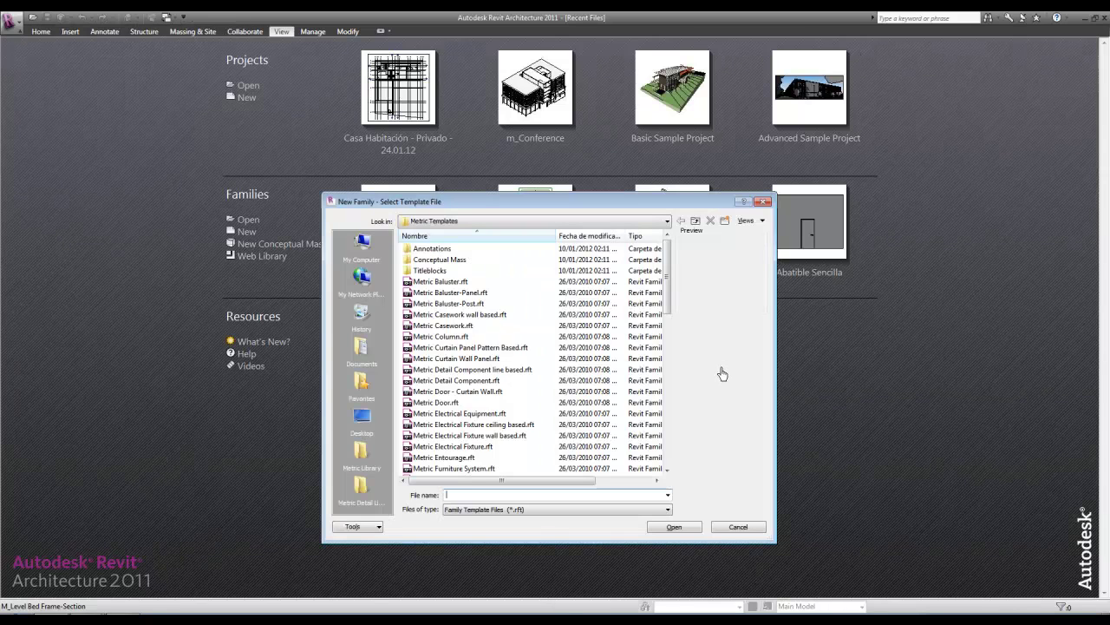
# Create a new family from the Metric Generic Model wall based.rft template
pyautogui.moveTo(666, 284); pyautogui.dragTo(671, 325)
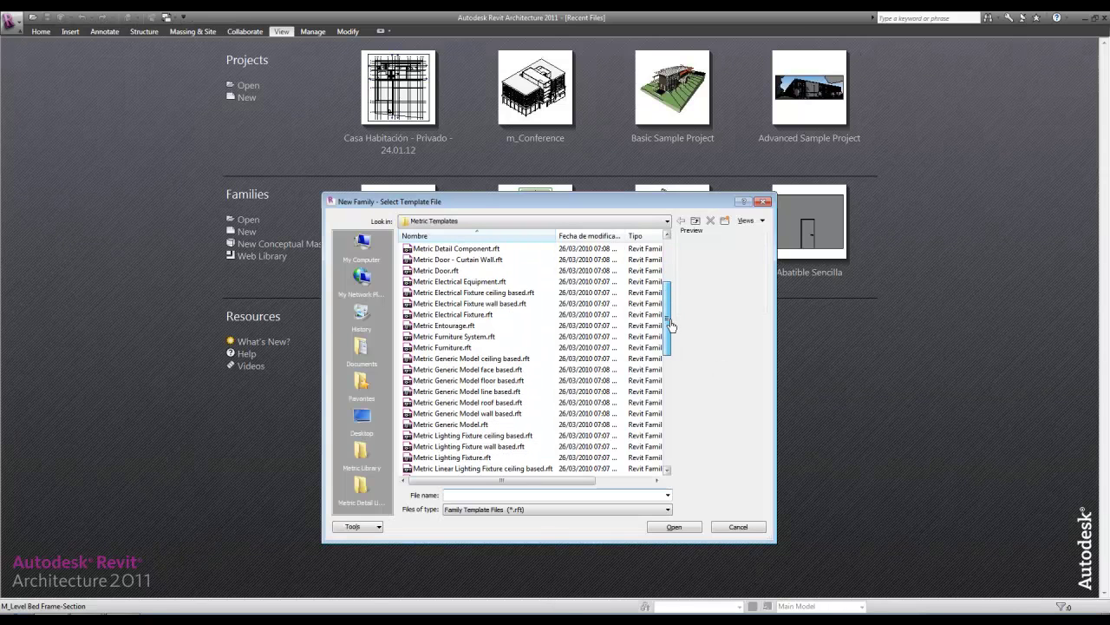
pyautogui.click(483, 414)
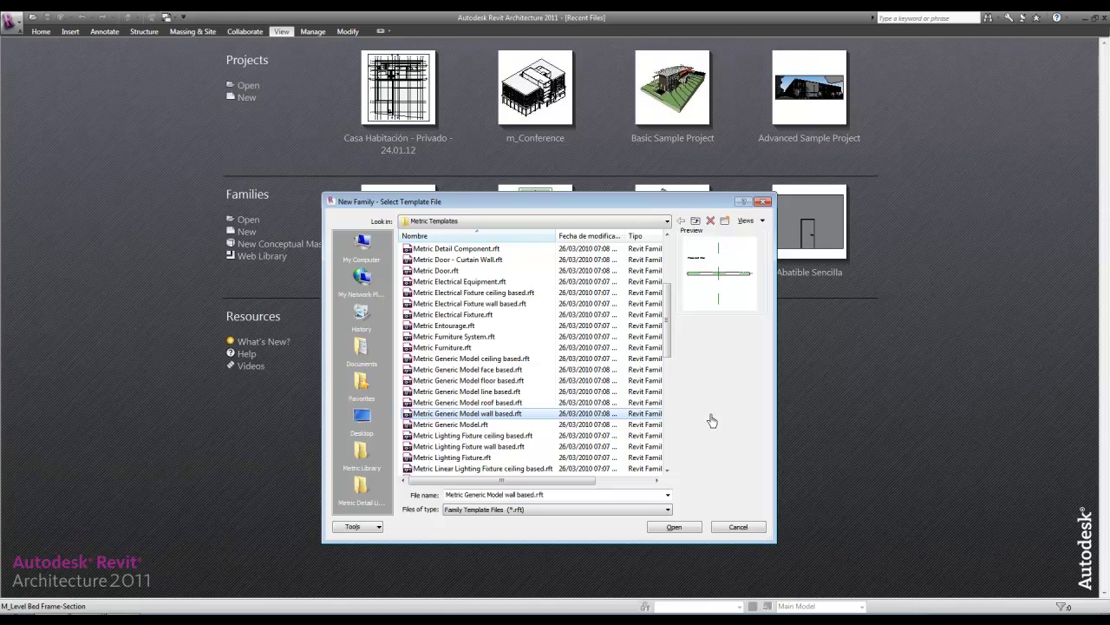
pyautogui.click(674, 526)
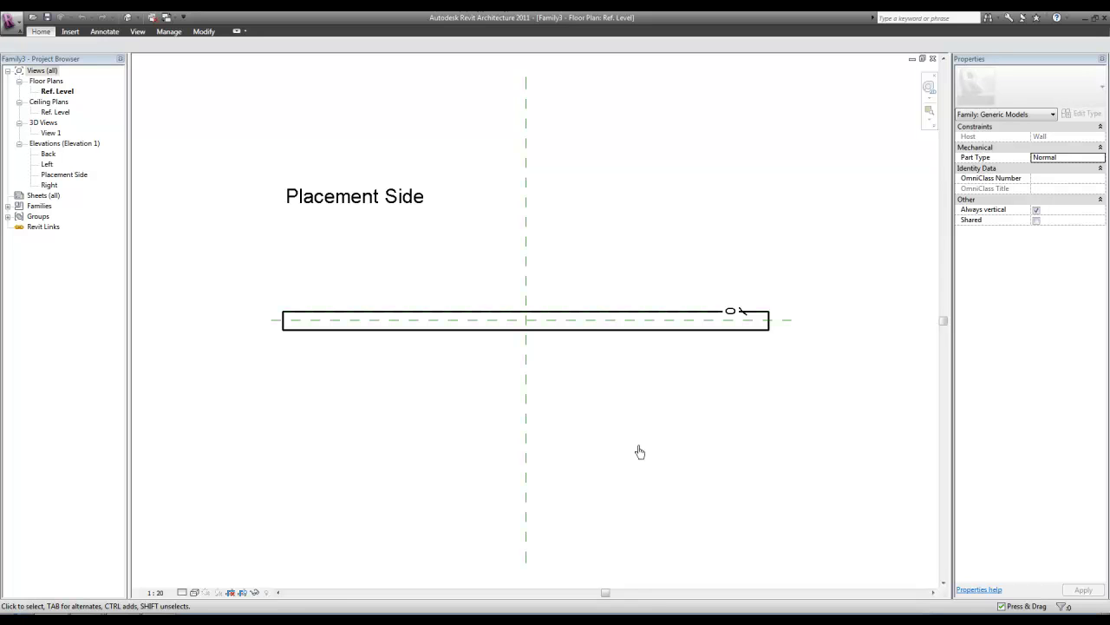
# Set the Ref. Level floor plan's scale to 1:10 and its detail level to Fine
pyautogui.click(156, 593)
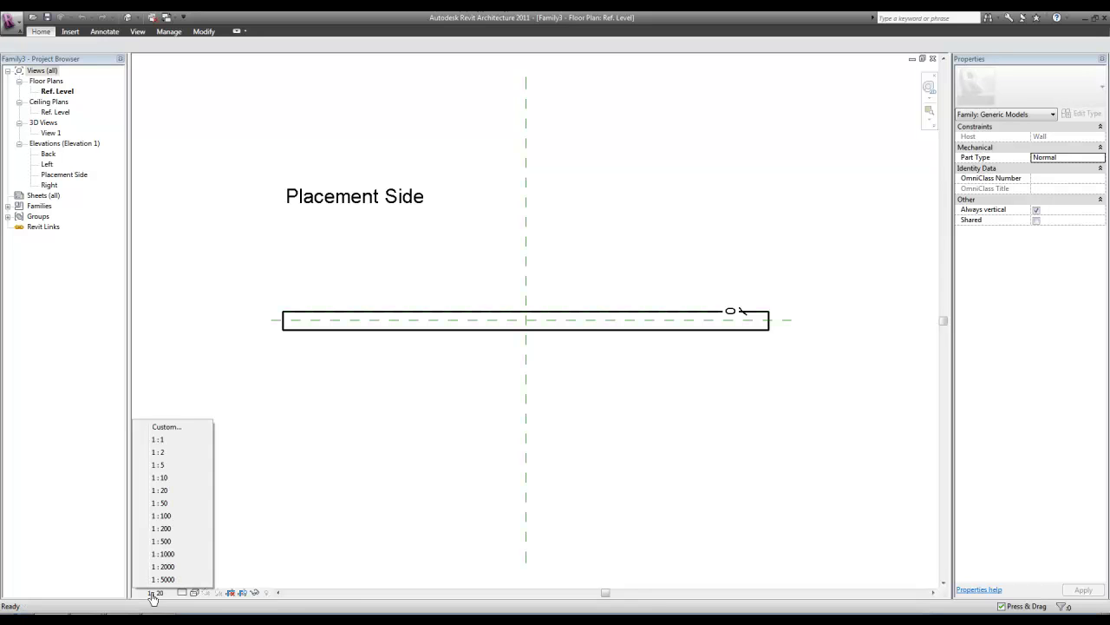
pyautogui.click(163, 477)
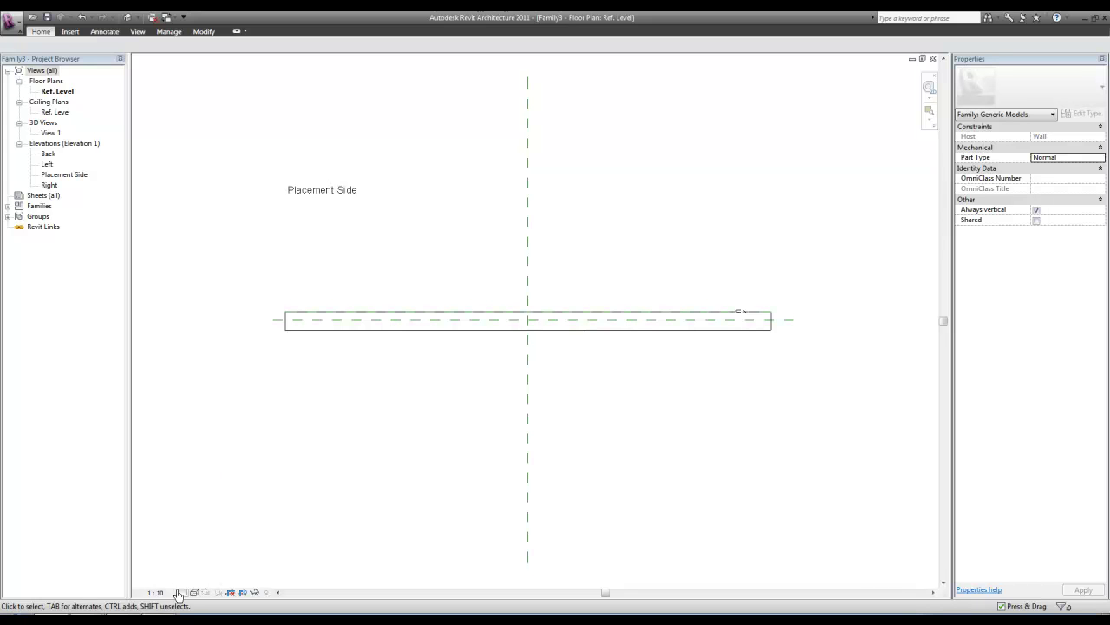
pyautogui.click(184, 593)
pyautogui.click(194, 580)
# Set all four elevation views together to a 1:10 view scale and Fine detail level
pyautogui.click(49, 154)
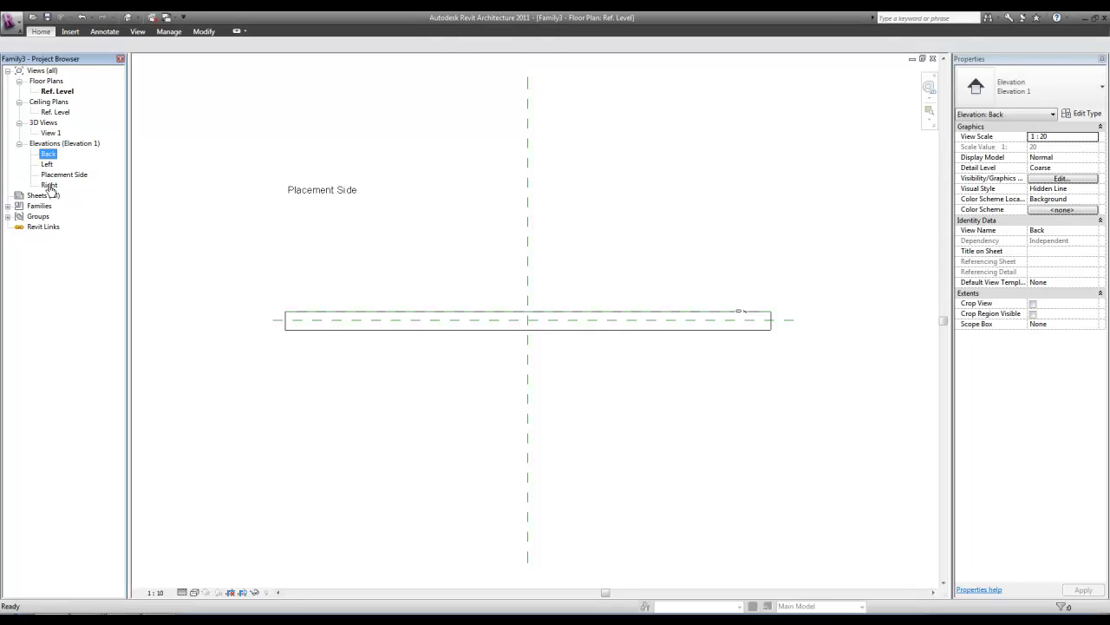
pyautogui.keyDown('shift'); pyautogui.click(49, 185); pyautogui.keyUp('shift')
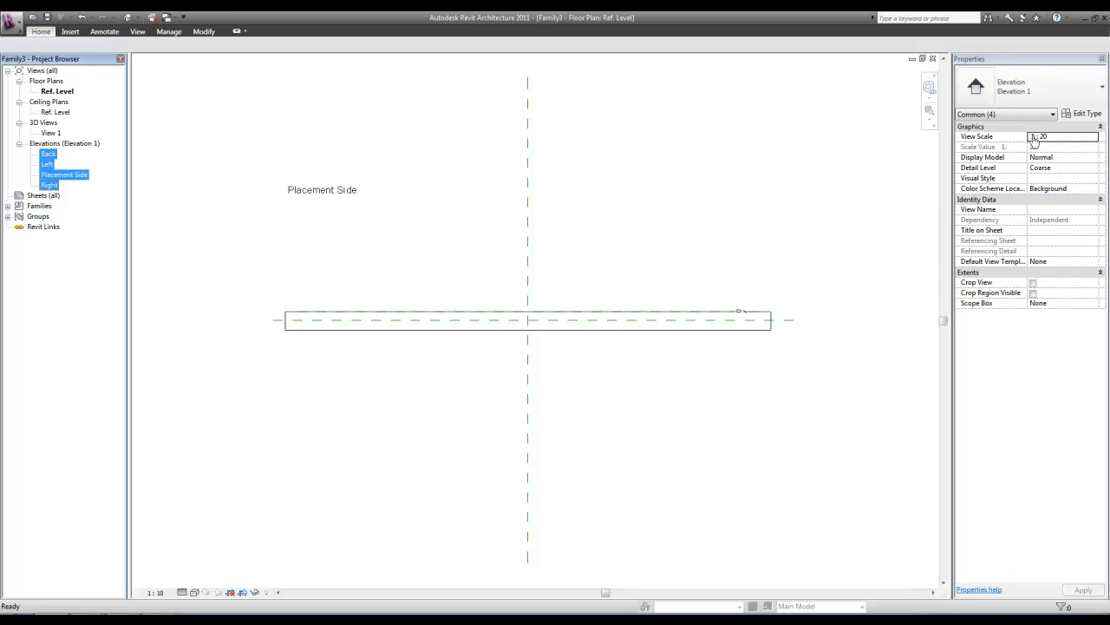
pyautogui.click(1091, 141)
pyautogui.click(1047, 156)
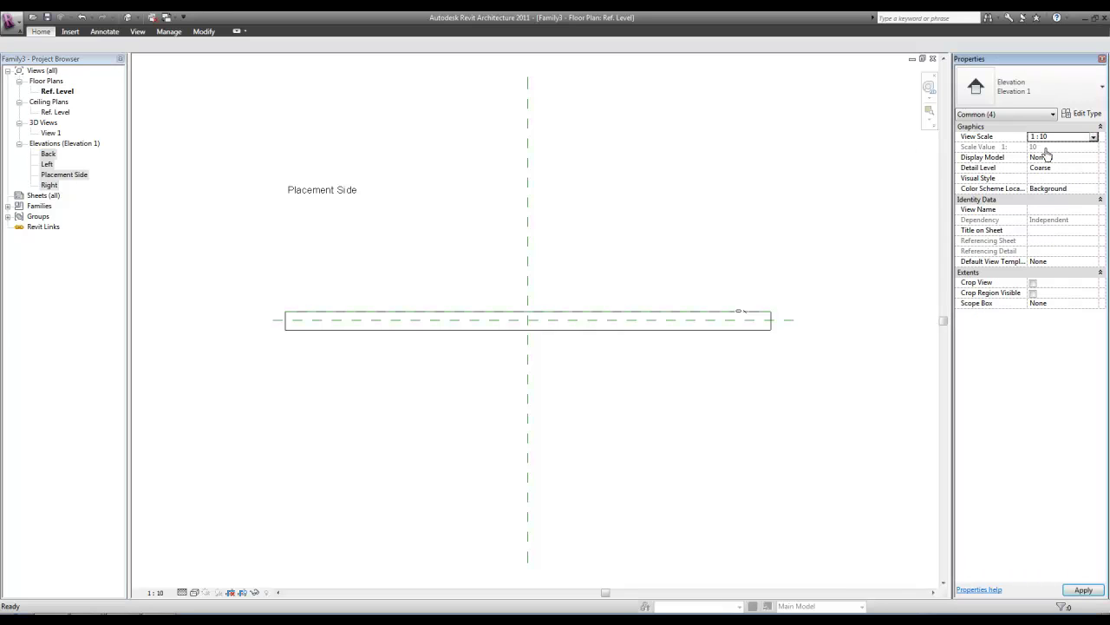
pyautogui.click(1091, 169)
pyautogui.click(1042, 199)
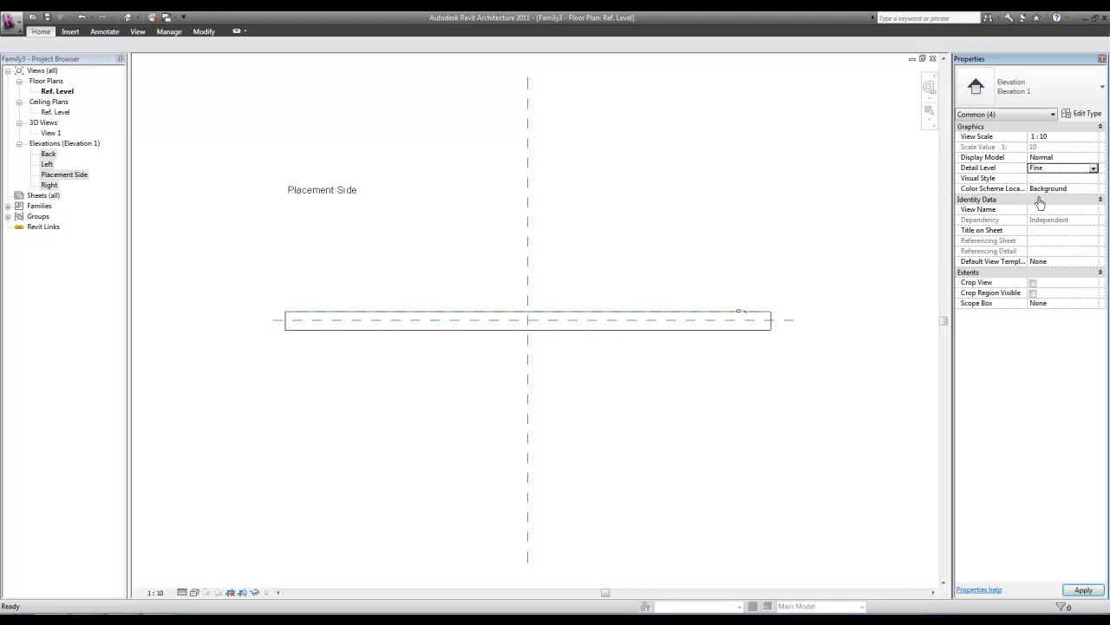
pyautogui.click(596, 392)
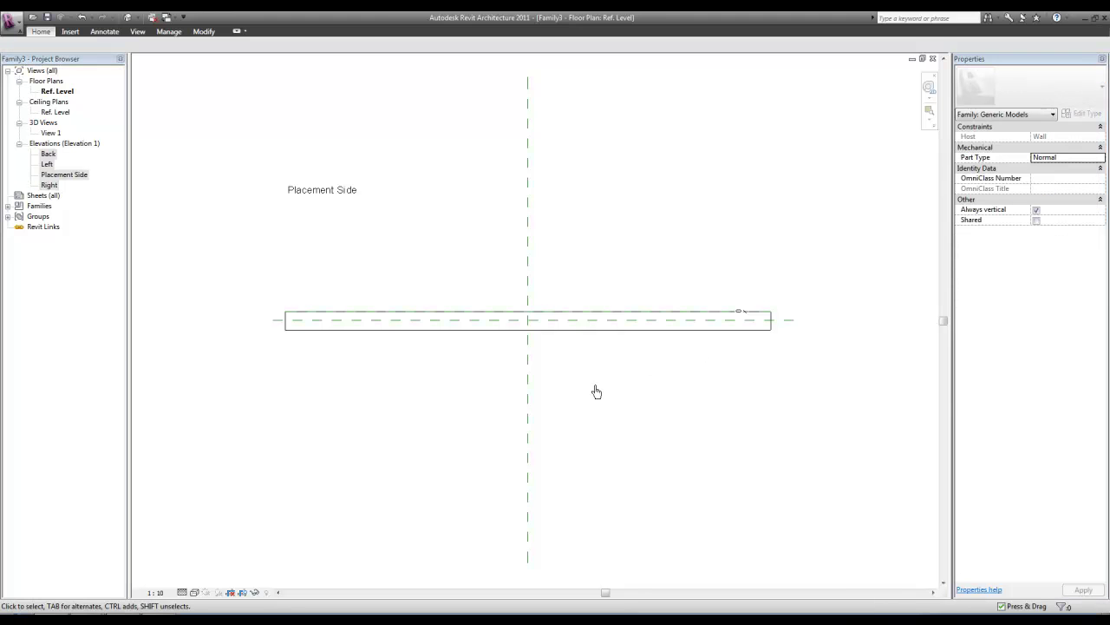
# Set the structure layer thickness of the host wall's type, Wall 1, to 600
pyautogui.click(581, 391)
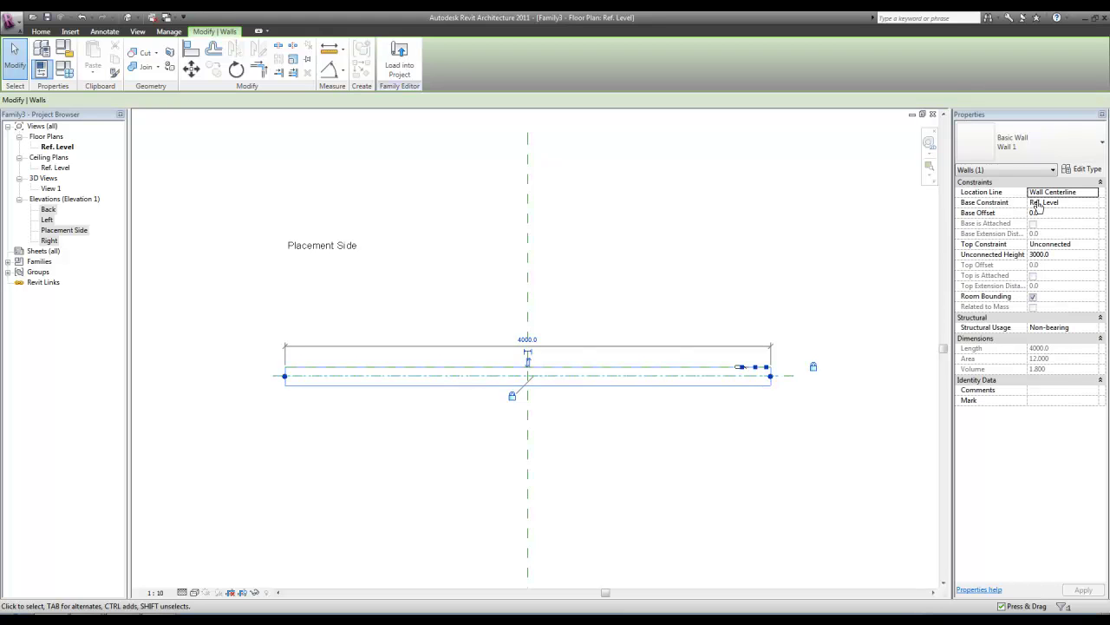
pyautogui.click(1081, 171)
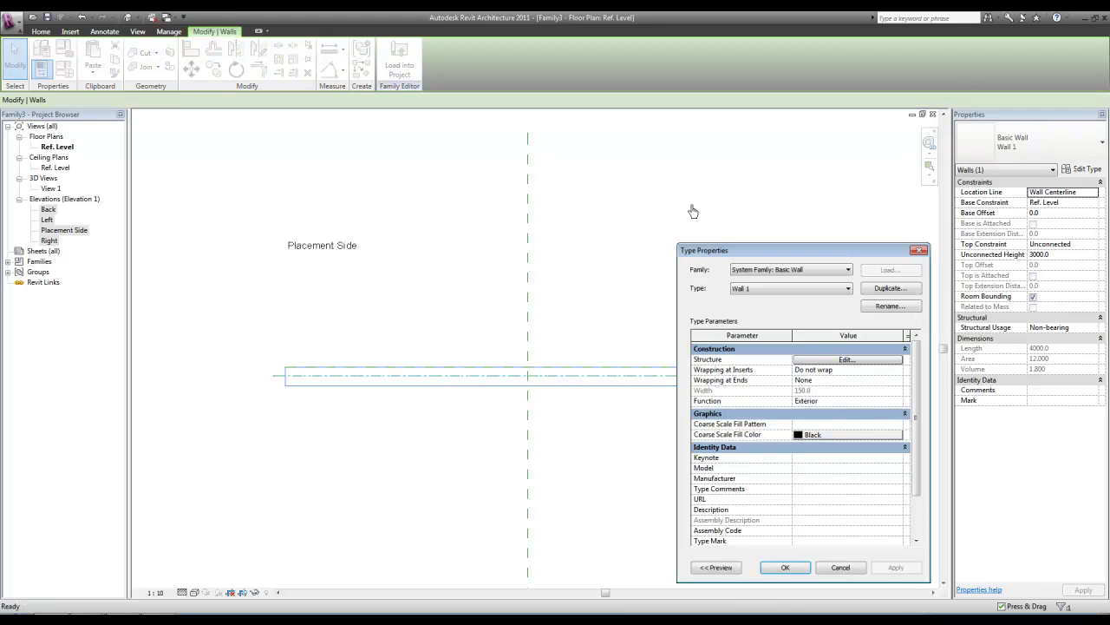
pyautogui.click(811, 361)
pyautogui.click(864, 366)
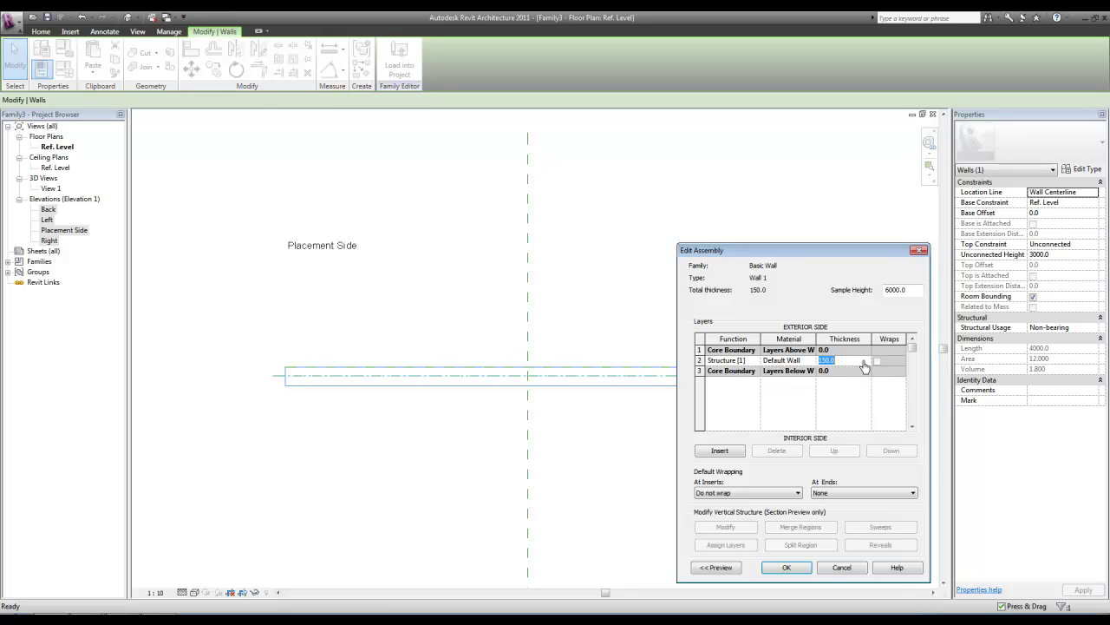
pyautogui.write('600')
pyautogui.click(839, 568)
pyautogui.click(786, 568)
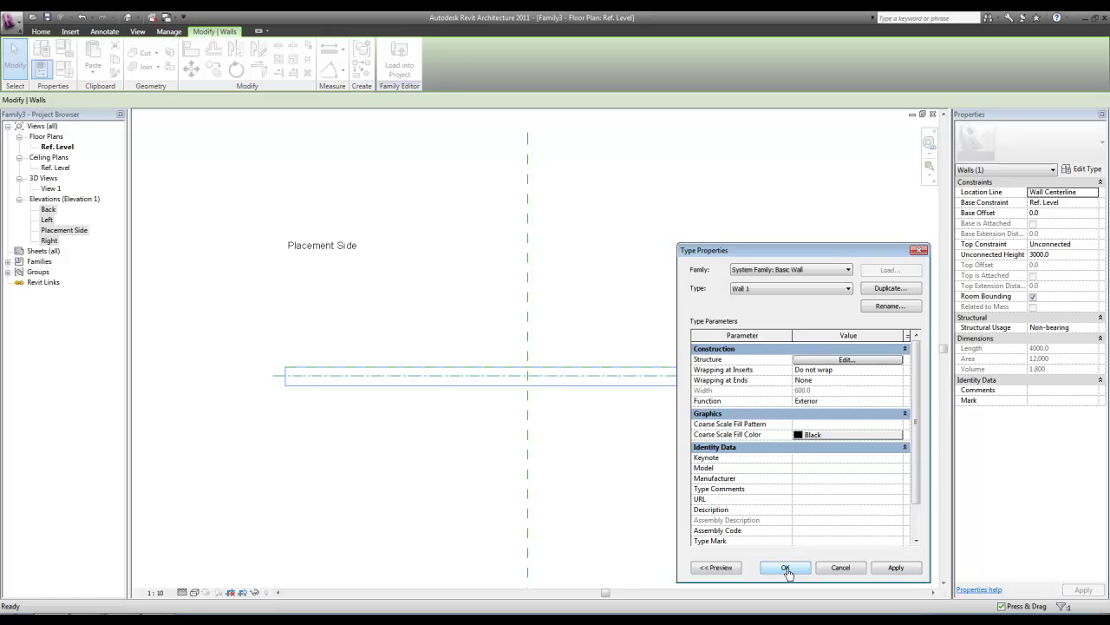
pyautogui.click(786, 567)
pyautogui.click(655, 473)
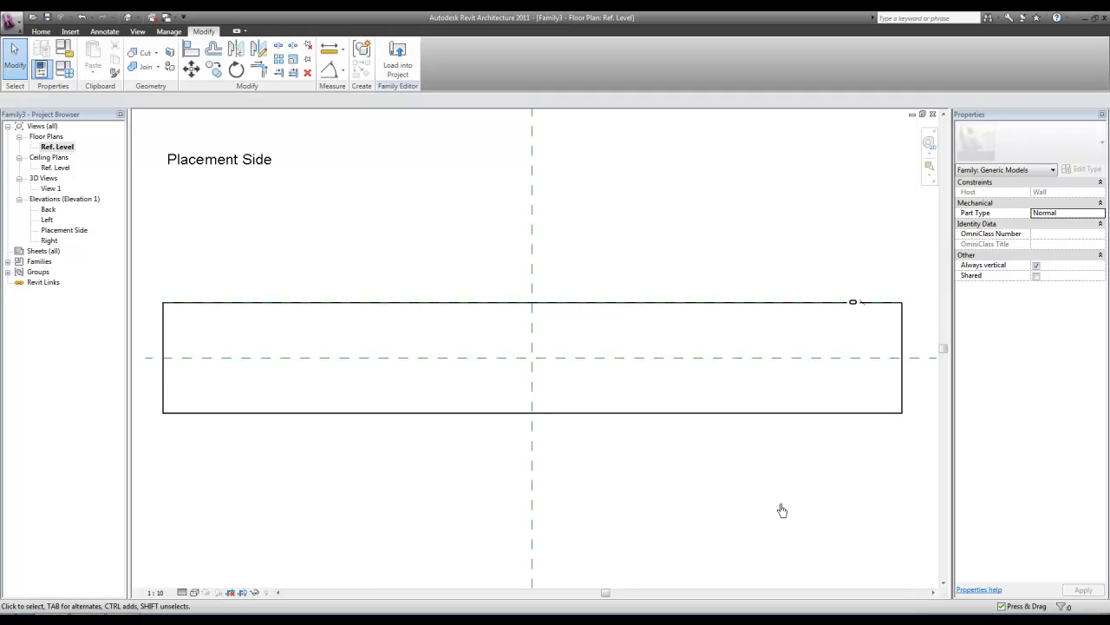
# Draw a vertical reference plane across the wall, about 778 mm left of the central reference plane
pyautogui.click(40, 31)
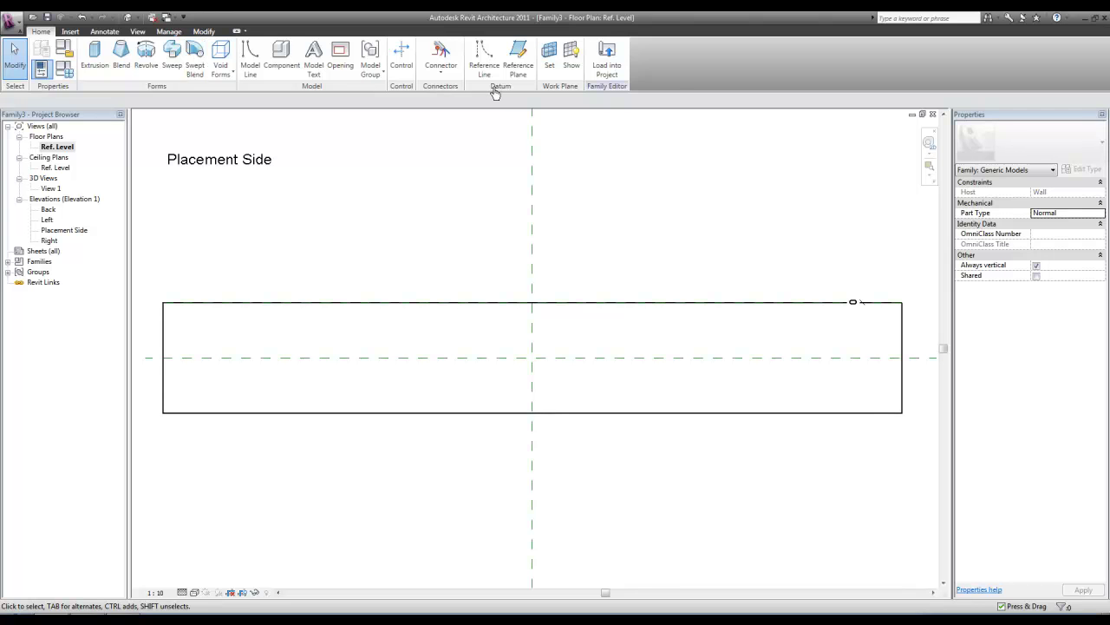
pyautogui.click(519, 59)
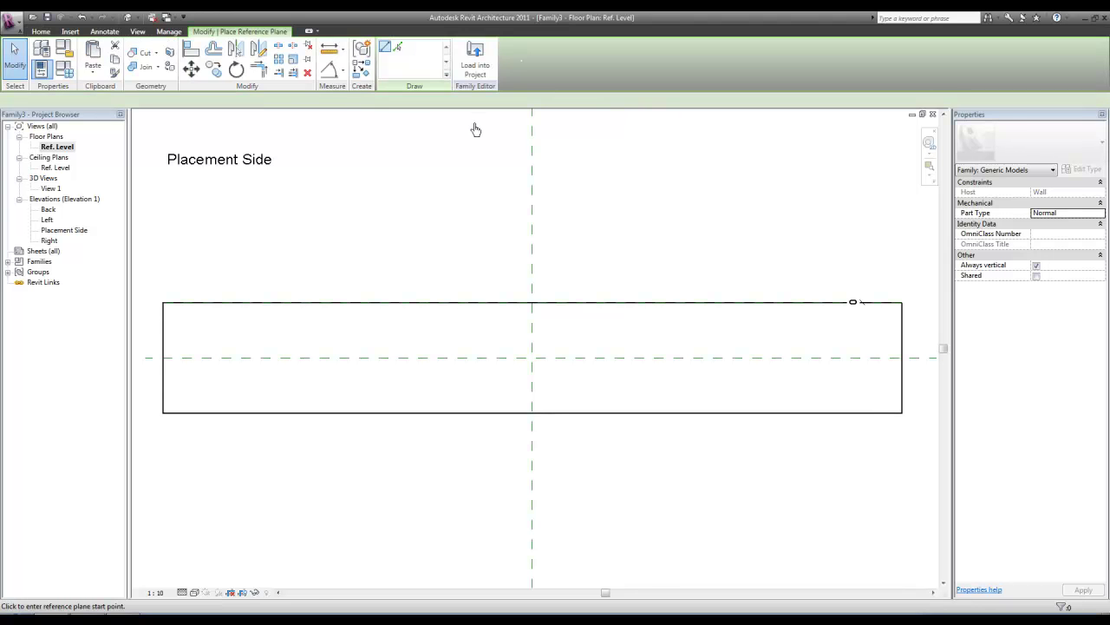
pyautogui.click(388, 226)
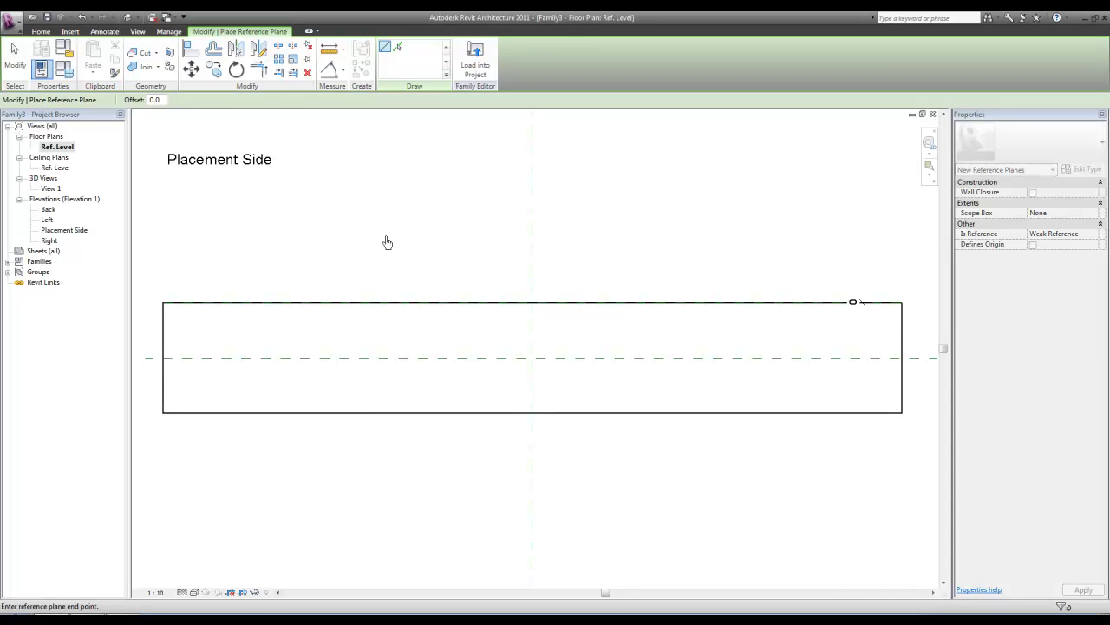
pyautogui.click(388, 506)
pyautogui.press('Escape')
pyautogui.press('Escape')
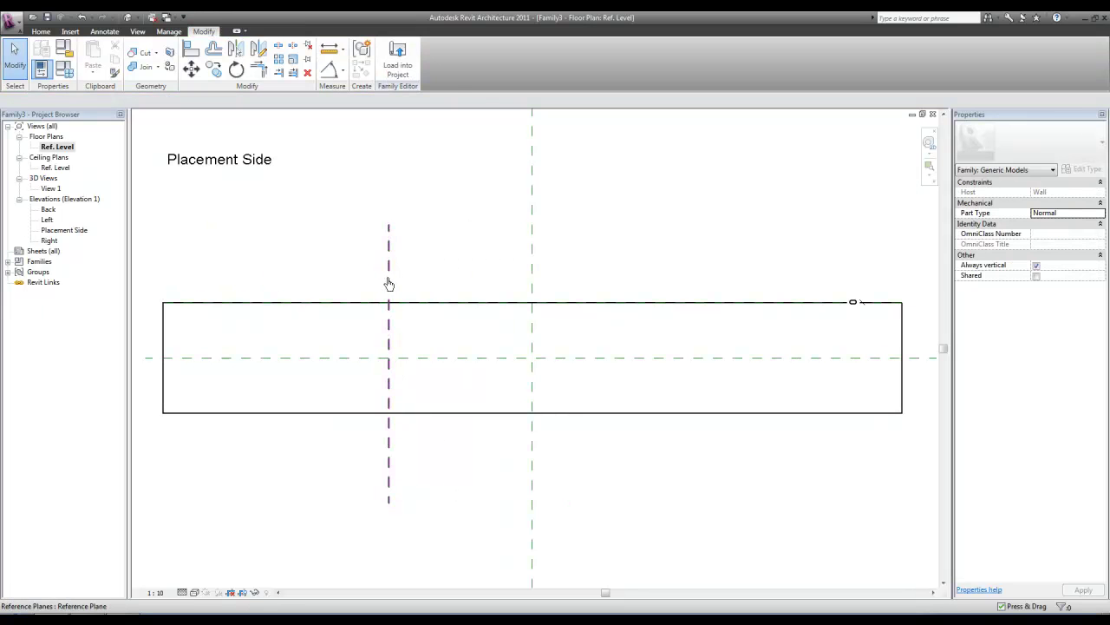
# Mirror a copy of the new vertical reference plane about the central vertical reference plane
pyautogui.click(387, 280)
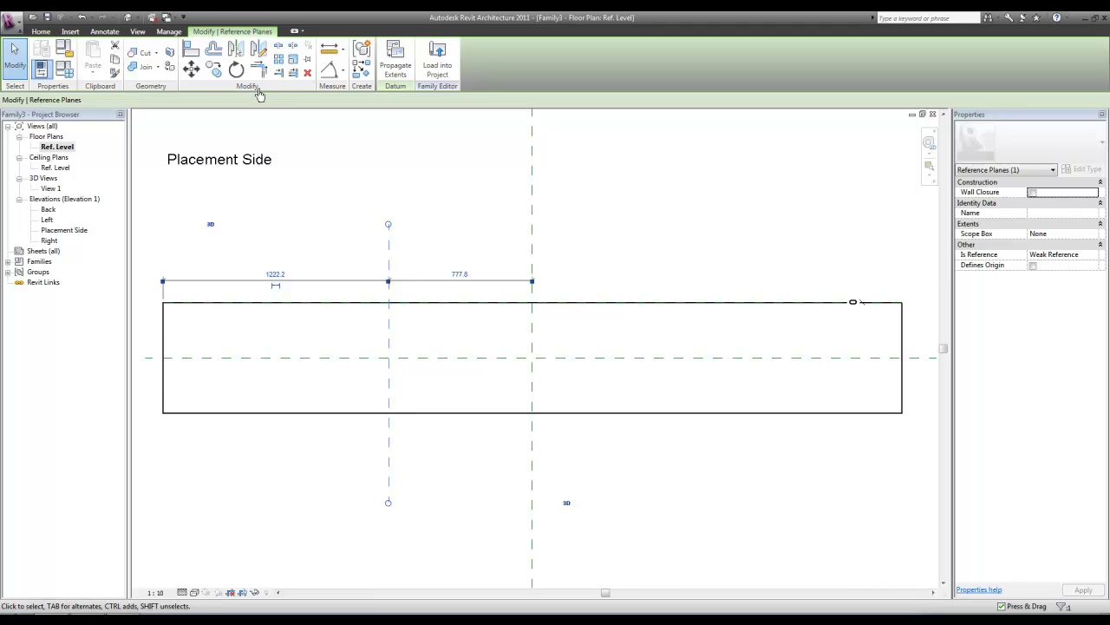
pyautogui.click(236, 48)
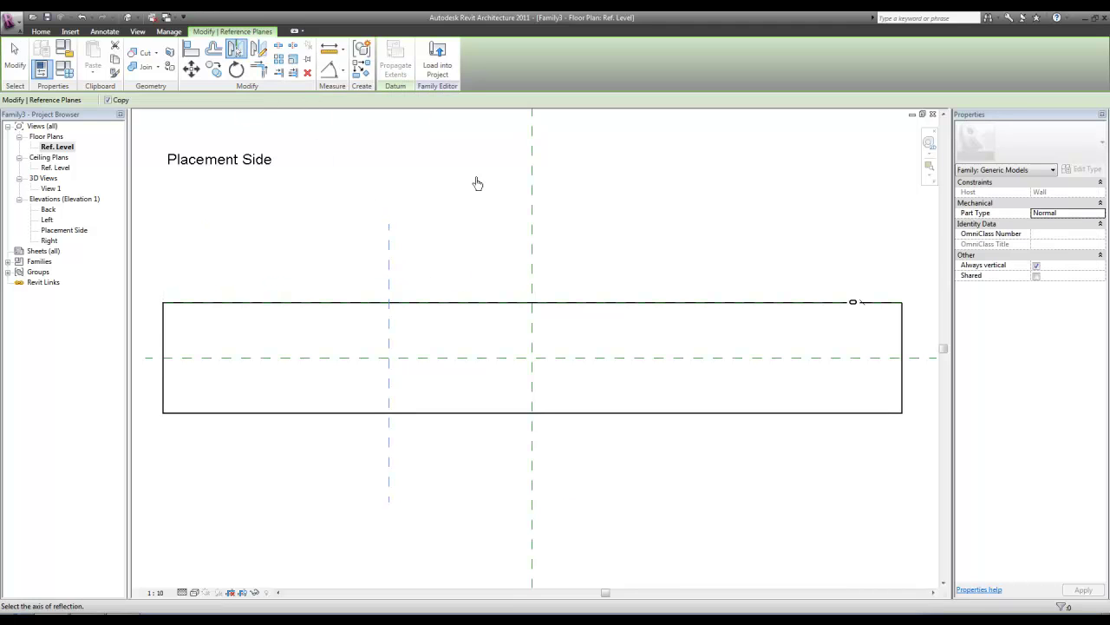
pyautogui.click(533, 276)
pyautogui.click(578, 275)
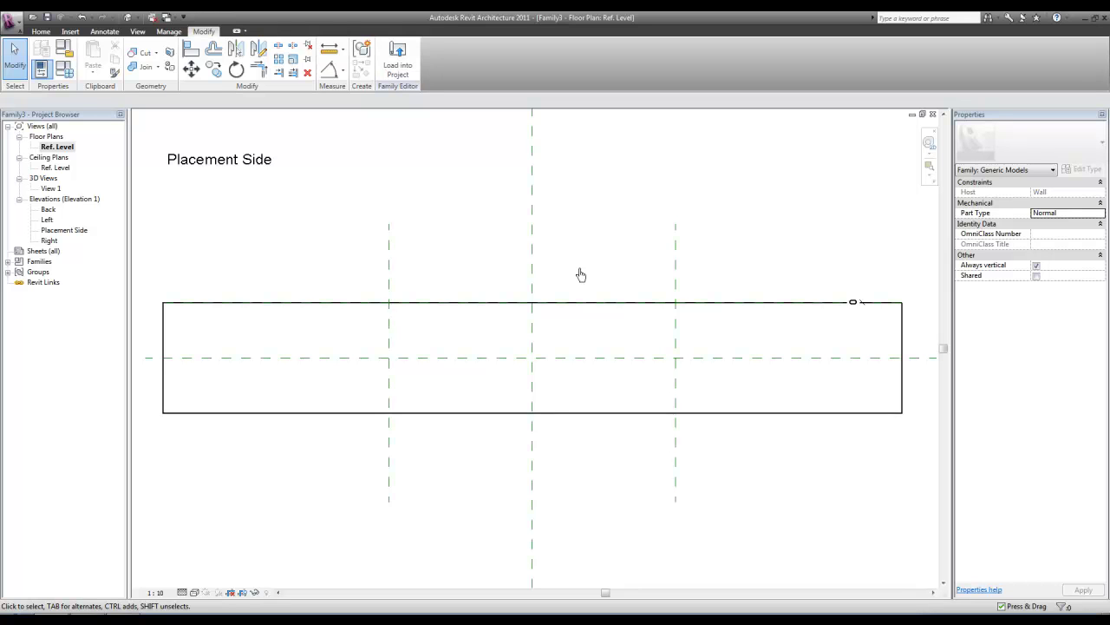
# Draw a horizontal reference plane inside the wall, between its placement-side face and its centerline, extending past both outer vertical planes
pyautogui.click(42, 33)
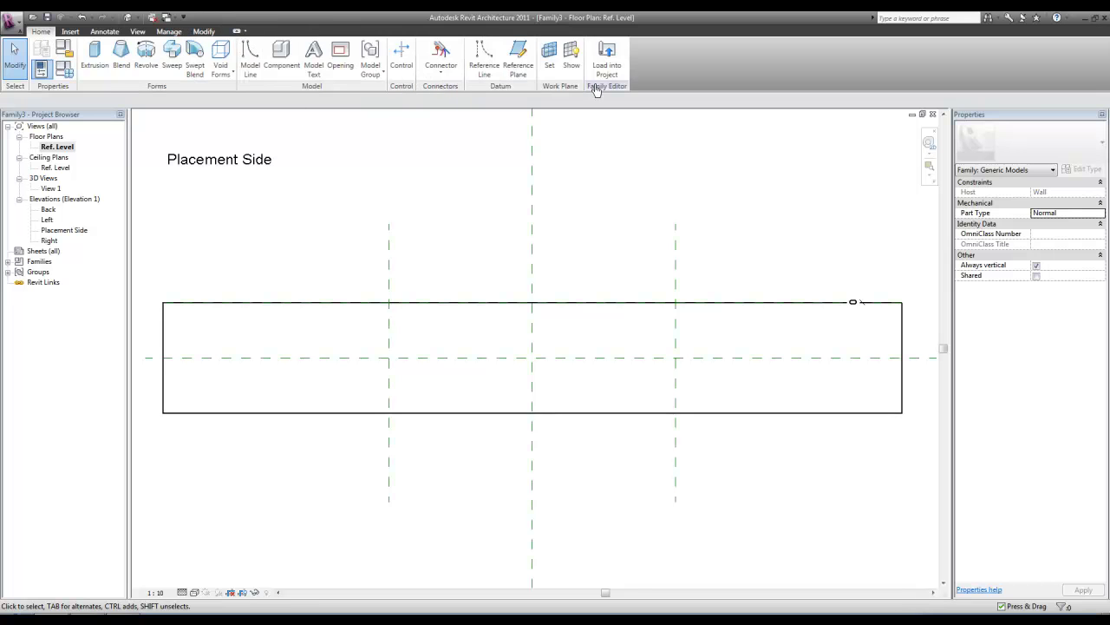
pyautogui.click(518, 59)
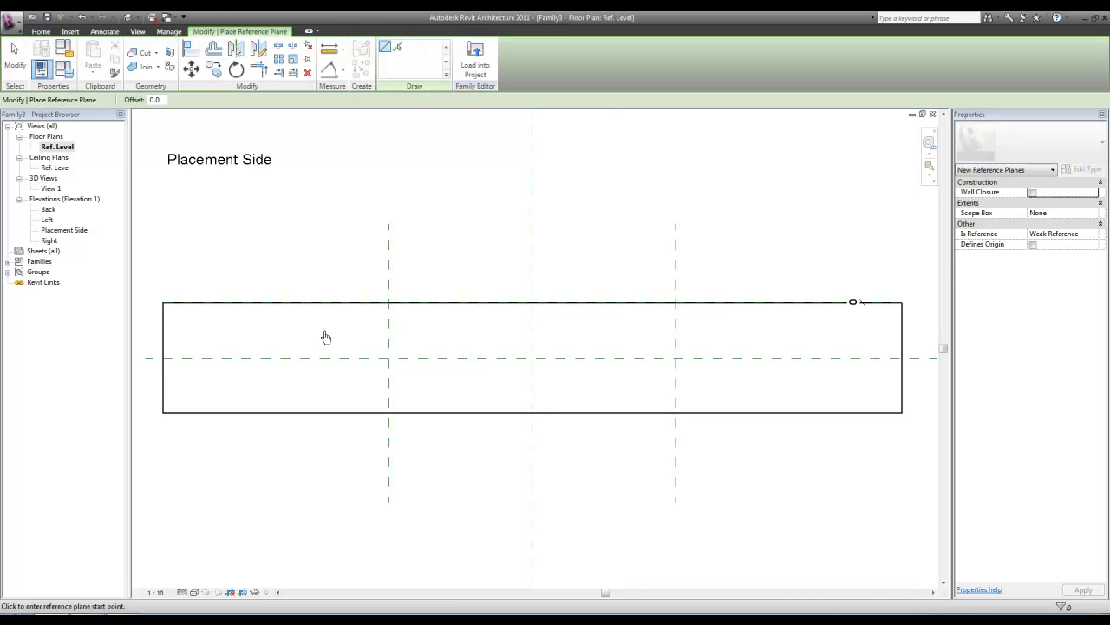
pyautogui.click(290, 330)
pyautogui.click(747, 331)
pyautogui.press('Escape')
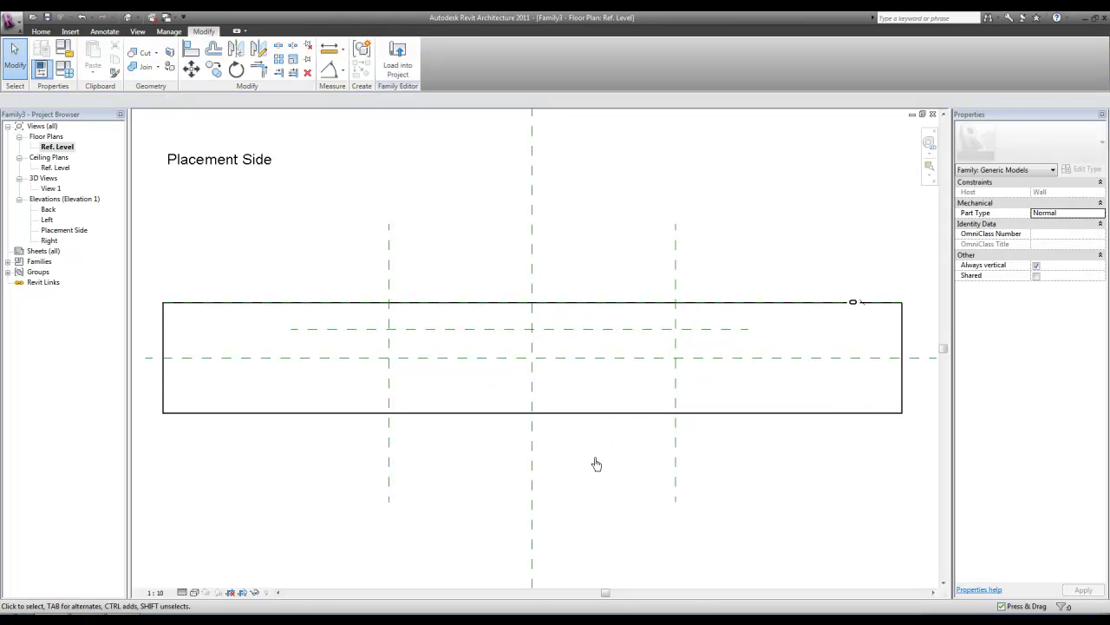
# In the Back elevation, draw two vertical reference planes left of the existing ones, the nearer about 227 mm from the leftmost existing plane
pyautogui.doubleClick(48, 210)
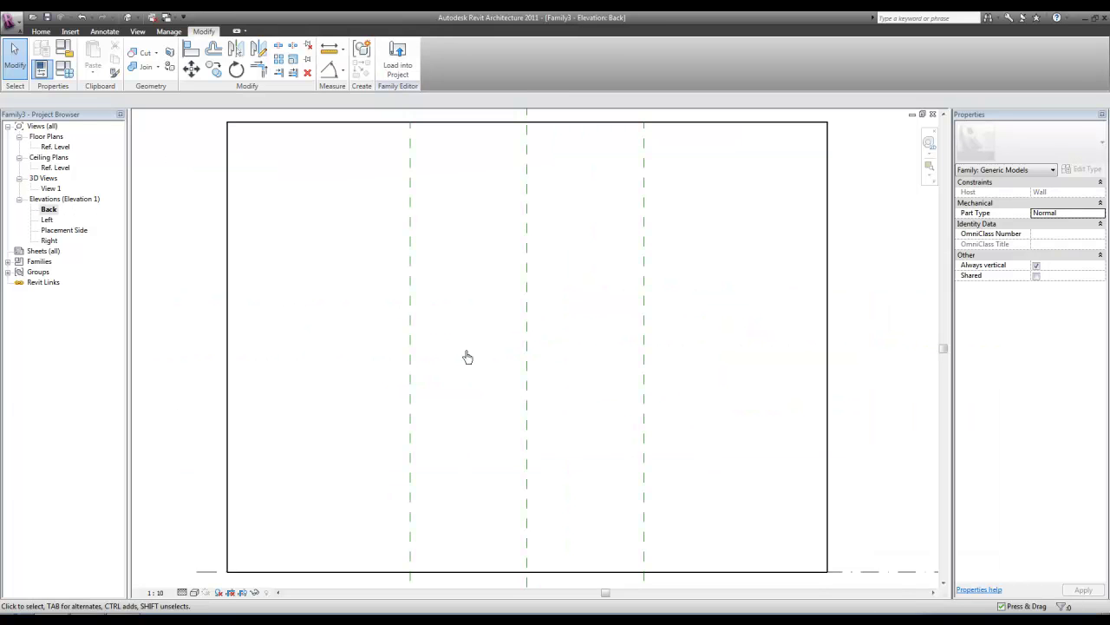
pyautogui.click(41, 31)
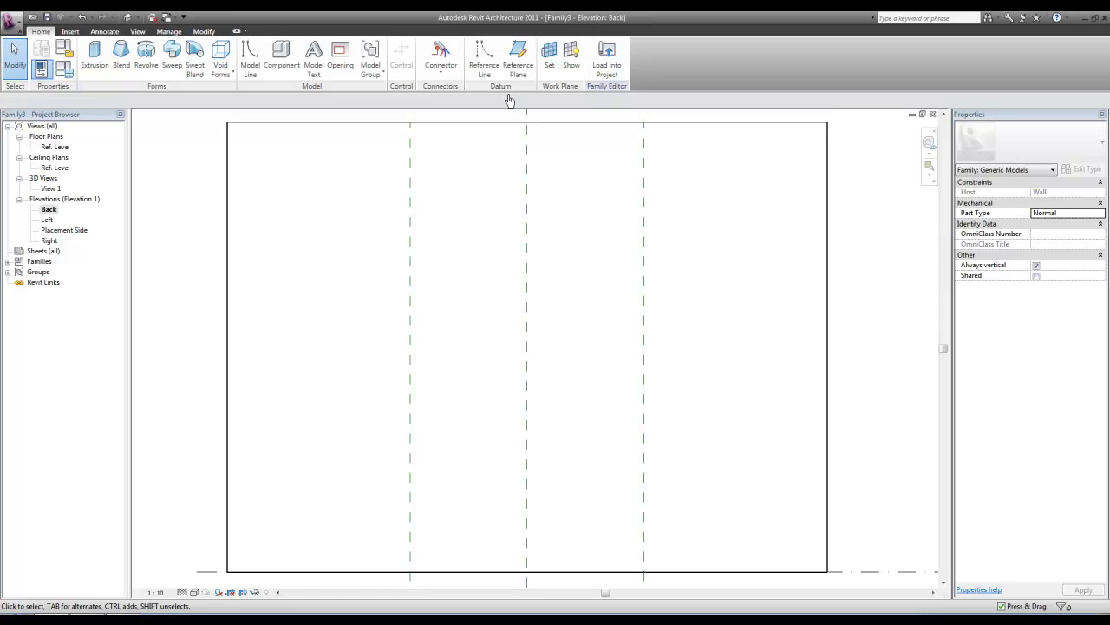
pyautogui.click(518, 59)
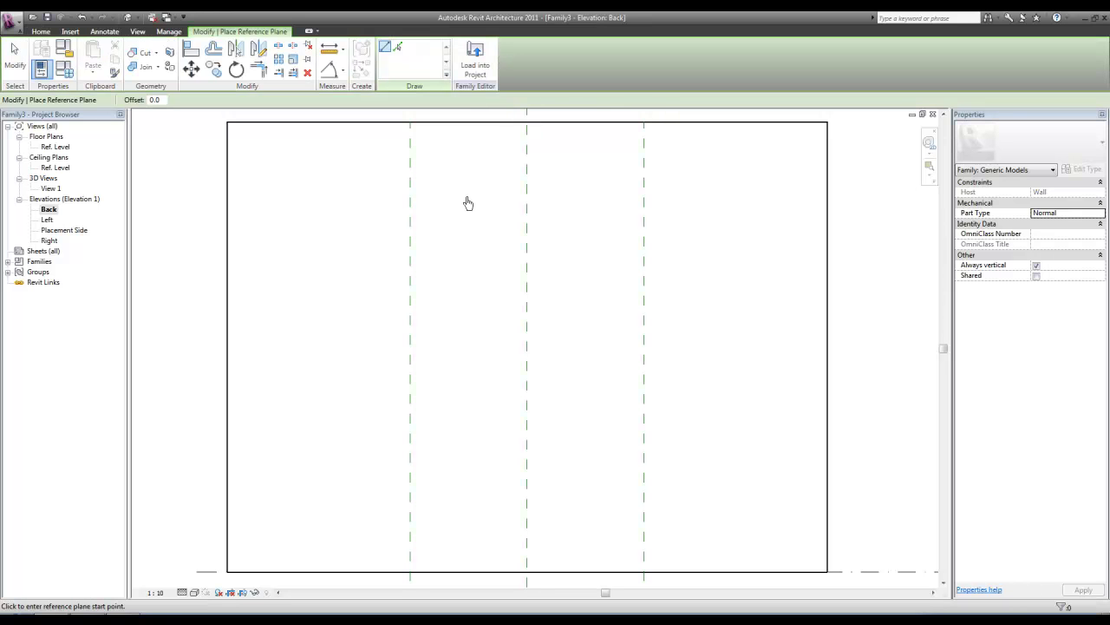
pyautogui.click(377, 186)
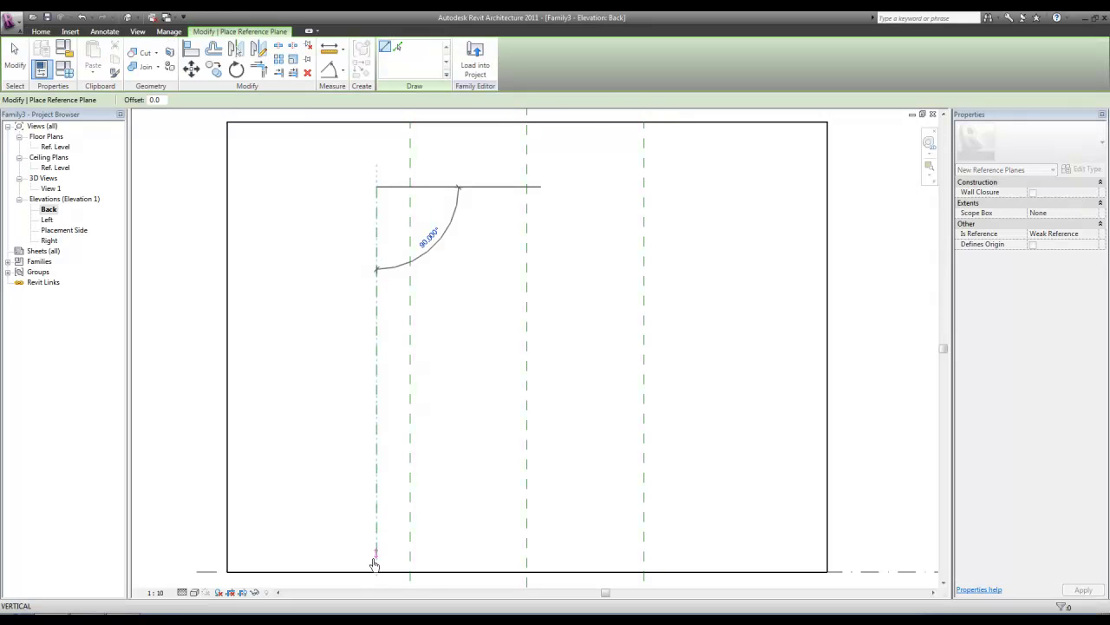
pyautogui.click(375, 588)
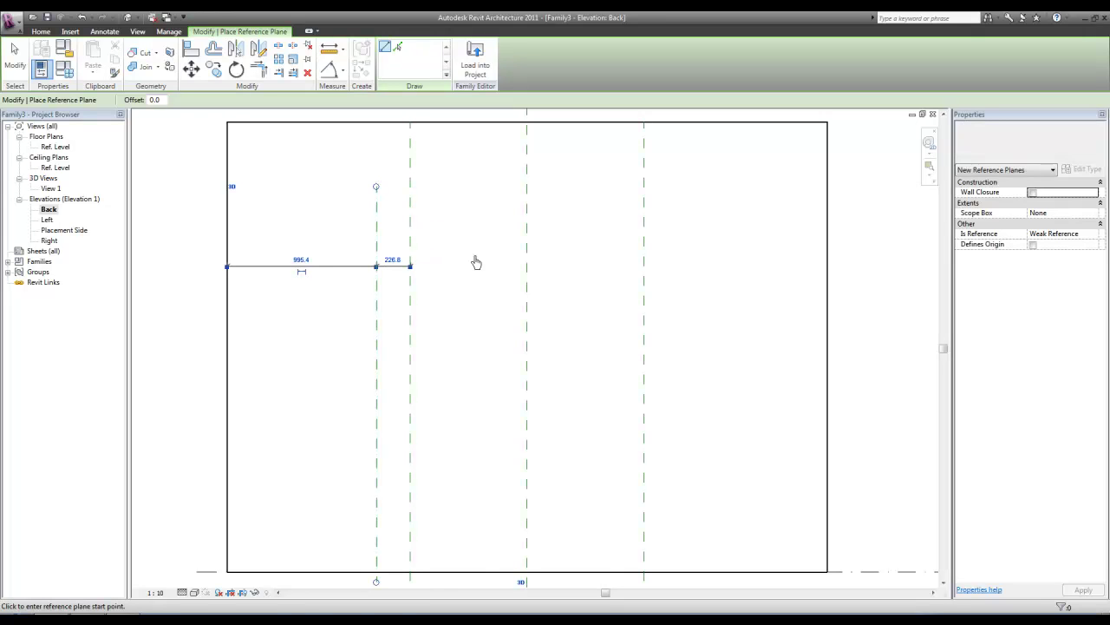
pyautogui.click(328, 186)
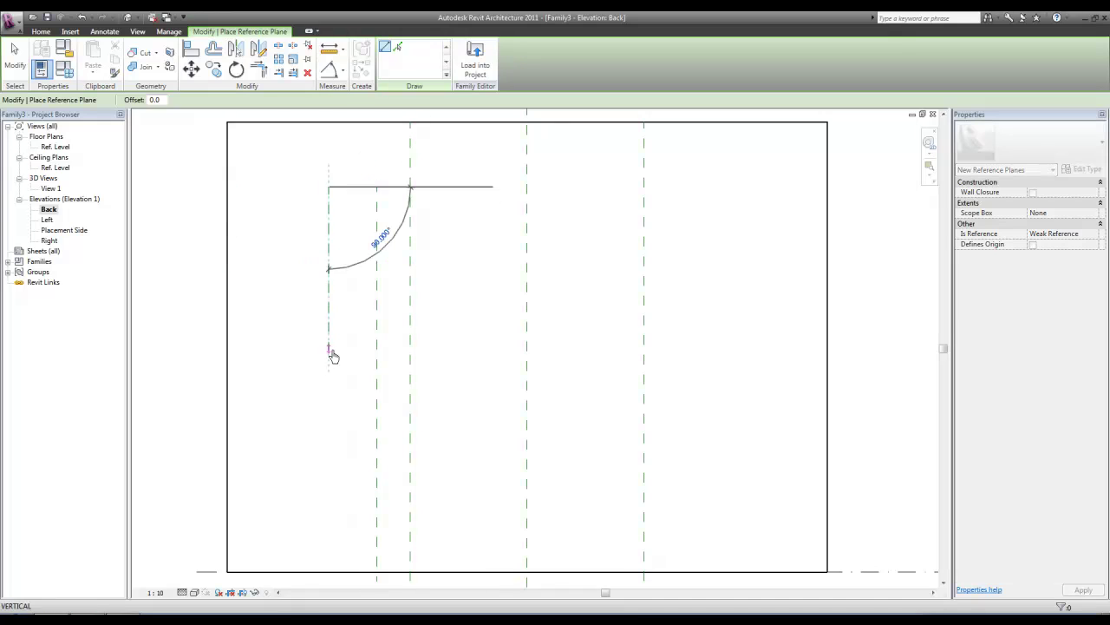
pyautogui.click(327, 588)
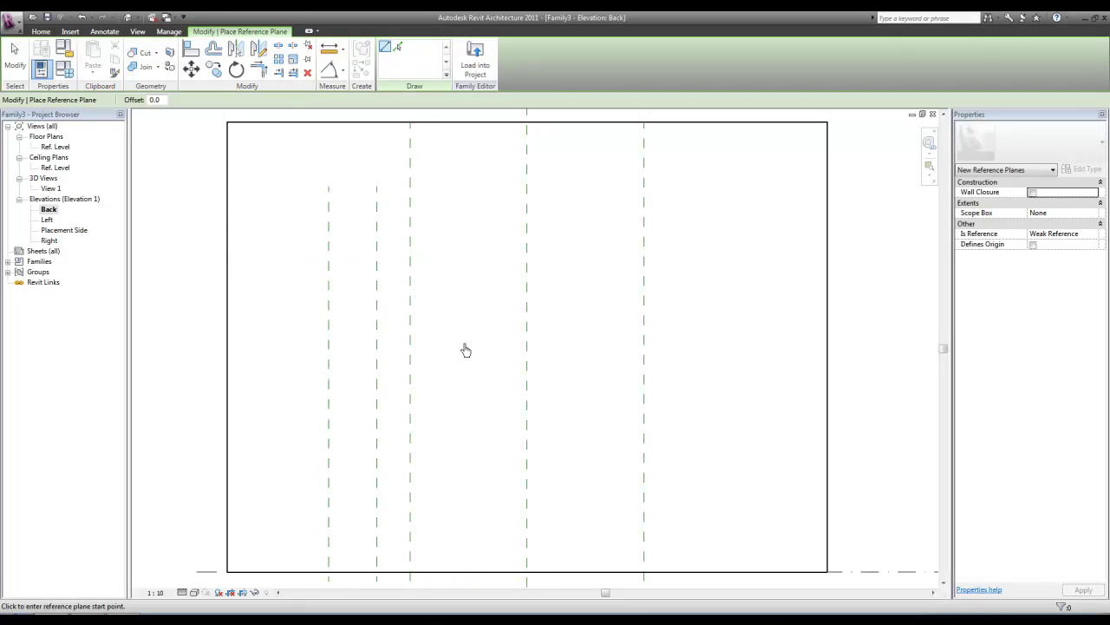
pyautogui.press('Escape')
pyautogui.press('Escape')
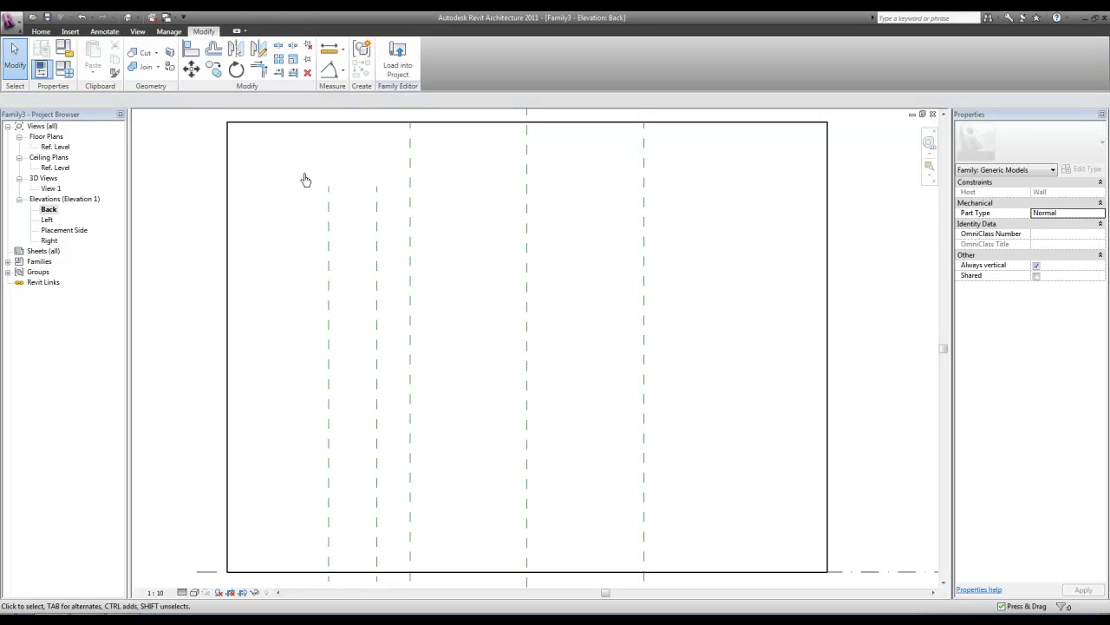
# Mirror copies of the two newly drawn vertical reference planes about the central vertical reference plane
pyautogui.moveTo(391, 218); pyautogui.dragTo(304, 176)
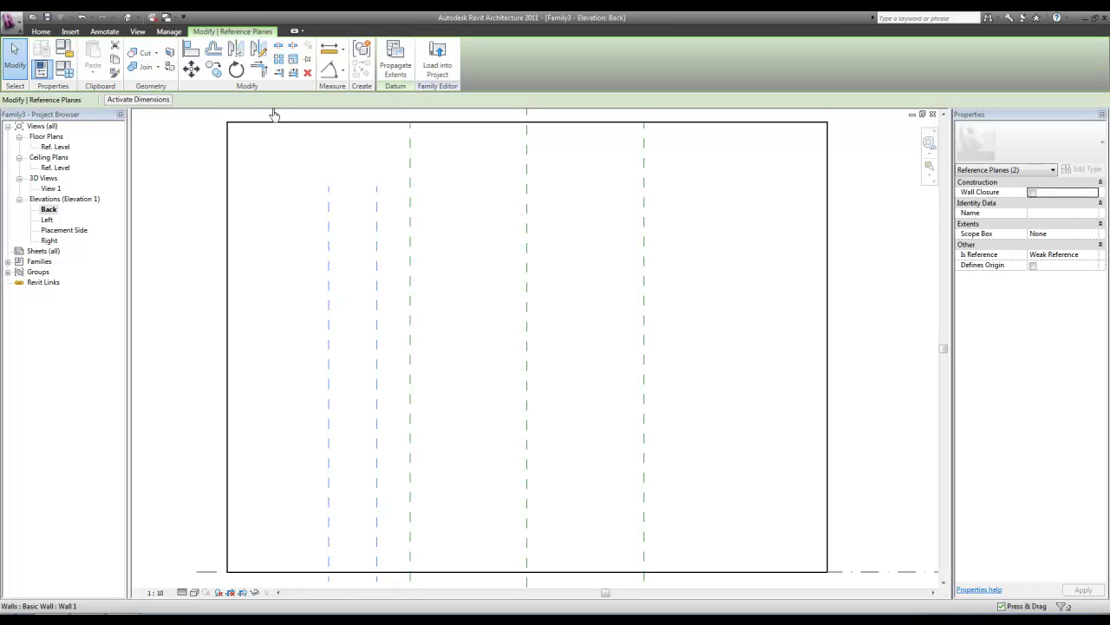
pyautogui.click(236, 49)
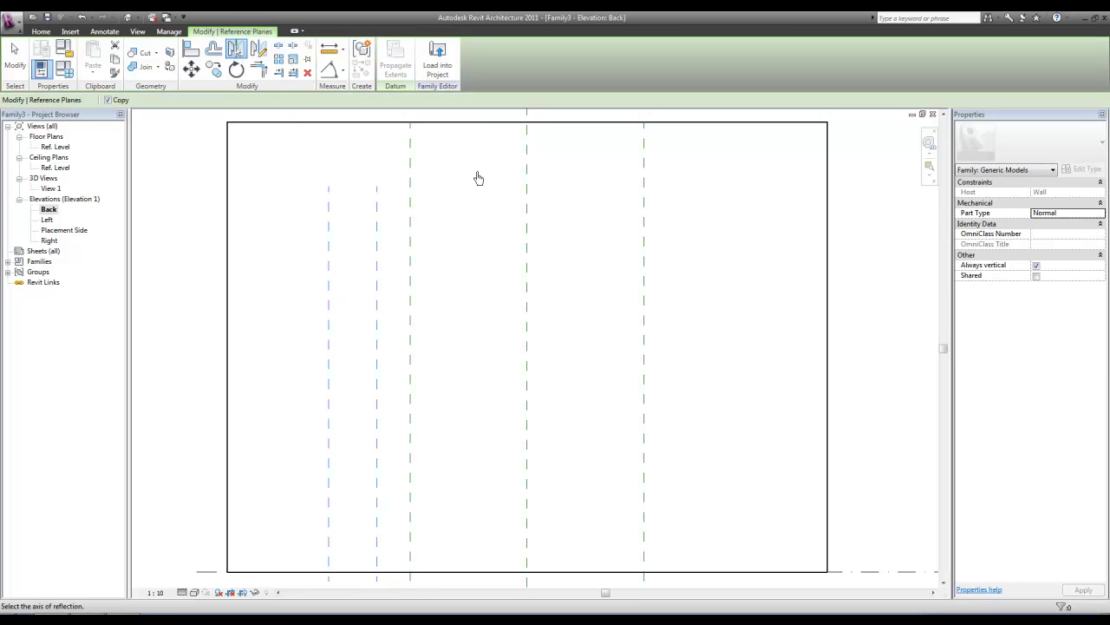
pyautogui.click(528, 272)
pyautogui.press('Escape')
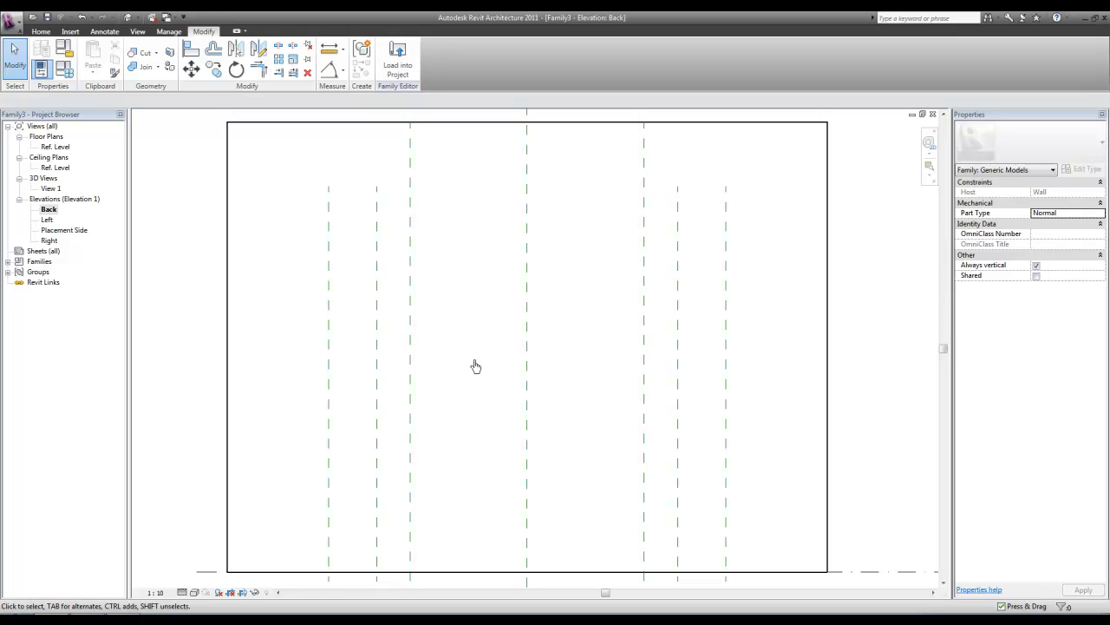
# Draw two horizontal reference planes across all the vertical ones, about 736 mm below the wall's top edge and about 220 mm beneath that
pyautogui.click(331, 255)
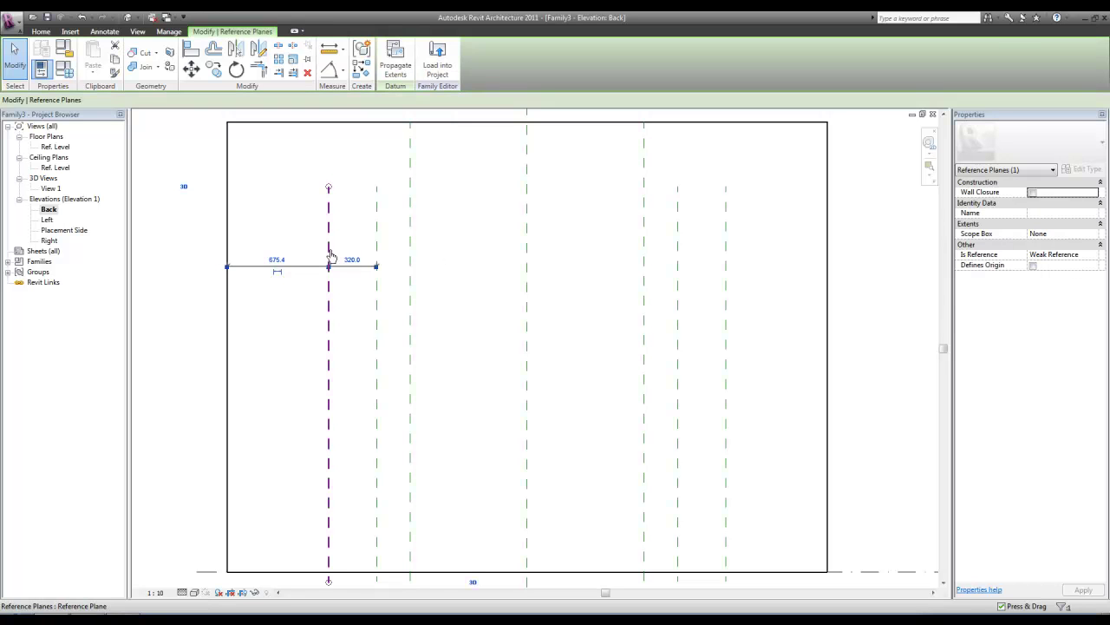
pyautogui.rightClick(331, 254)
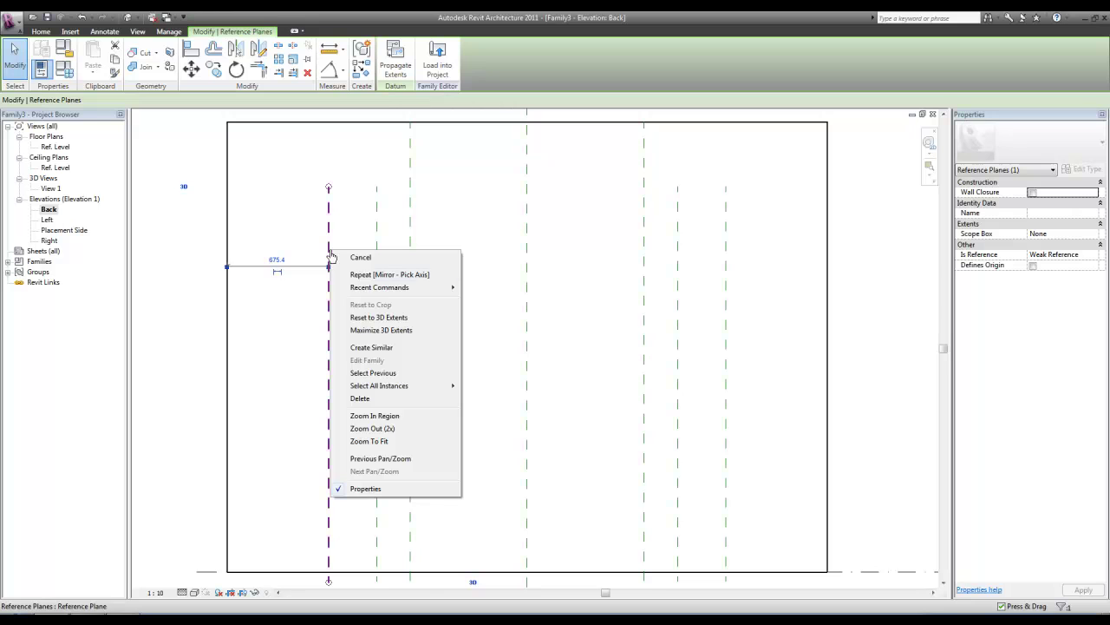
pyautogui.click(385, 348)
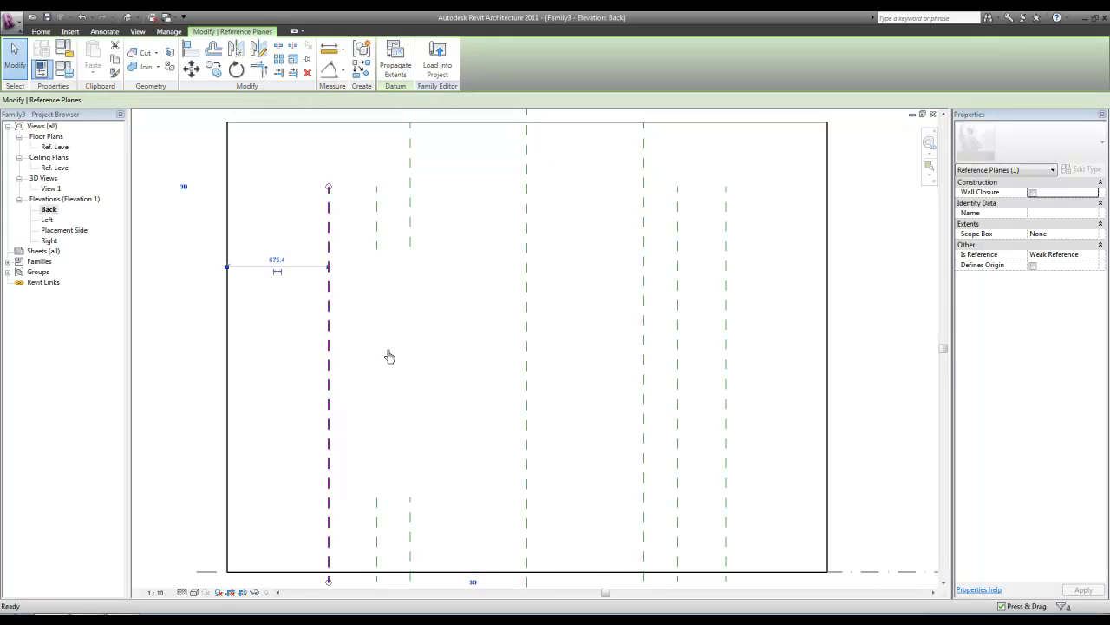
pyautogui.click(292, 232)
pyautogui.click(769, 232)
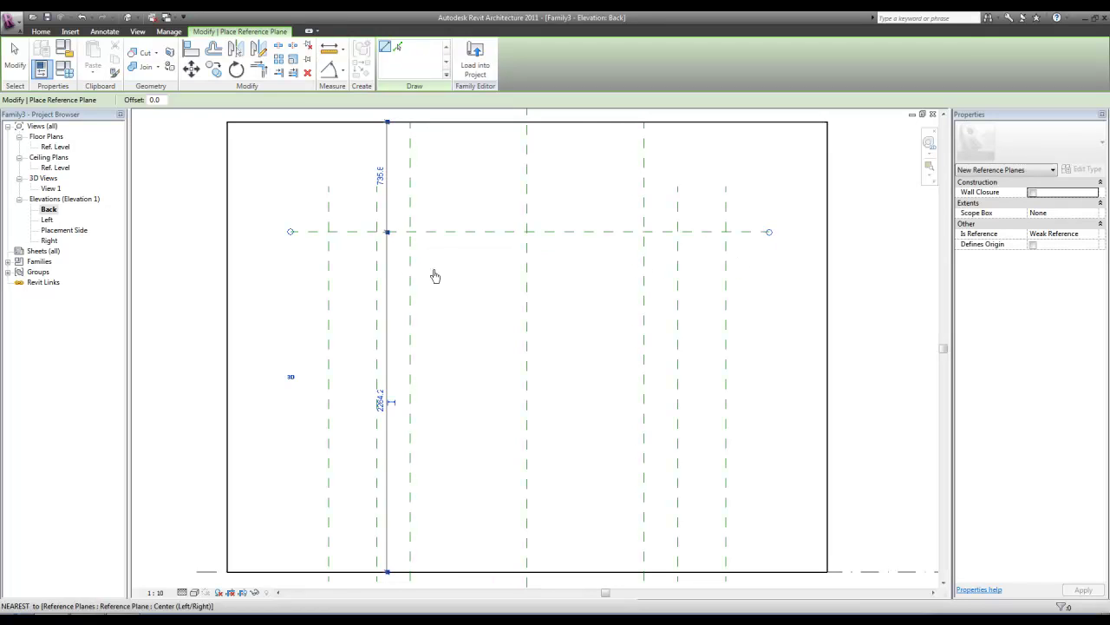
pyautogui.click(290, 266)
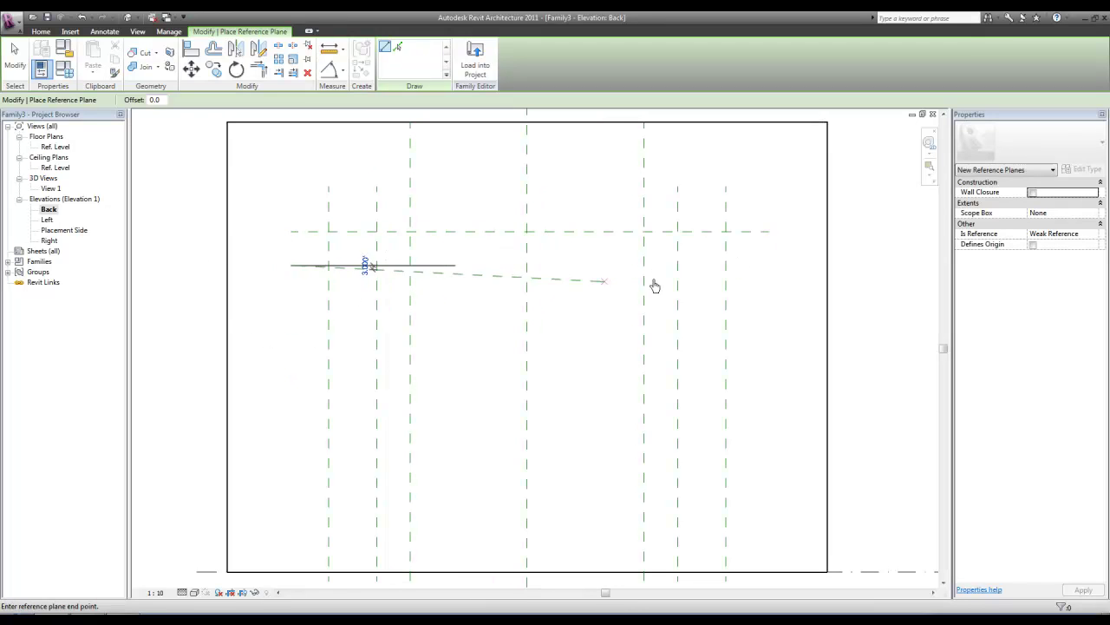
pyautogui.click(769, 266)
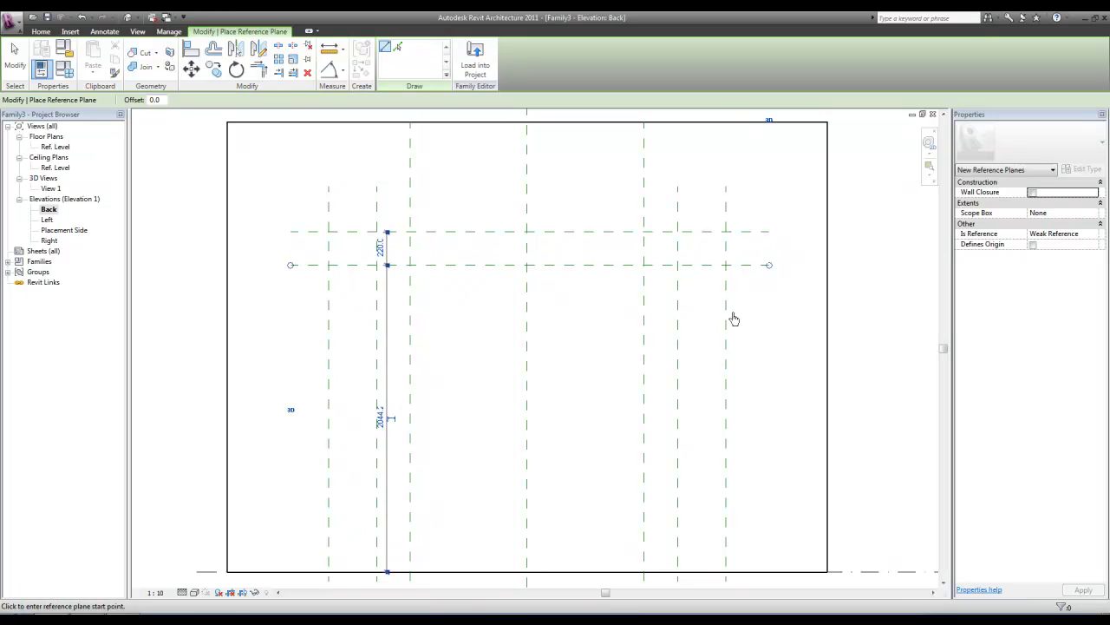
pyautogui.press('Escape')
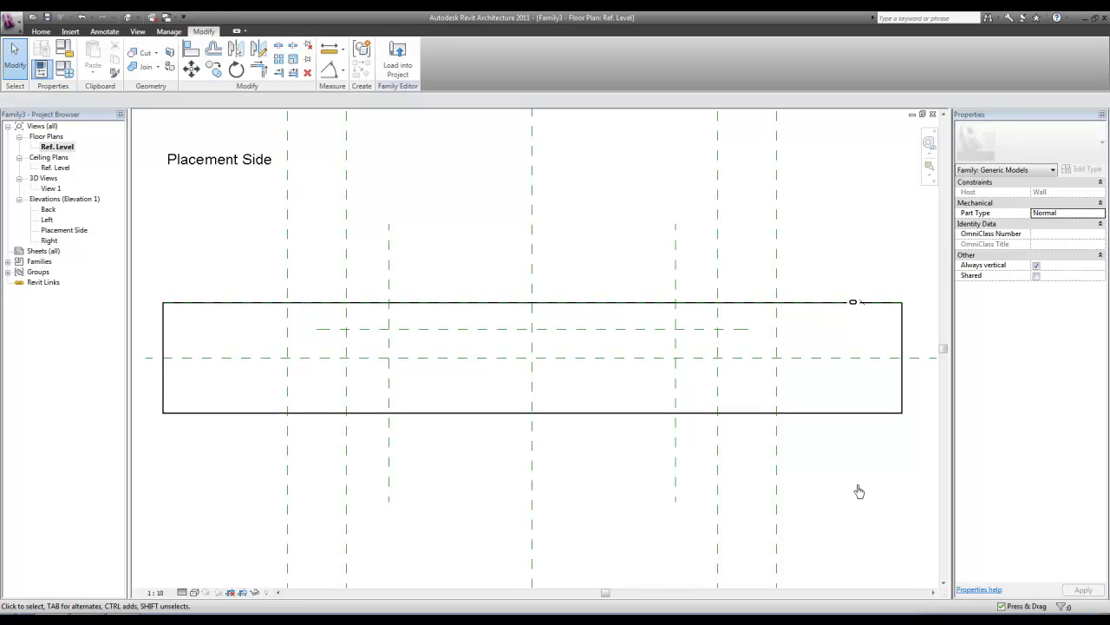
# In the Ref. Level plan, place an aligned dimension across the two inner vertical planes and the central plane, and make its segments equal
pyautogui.click(105, 33)
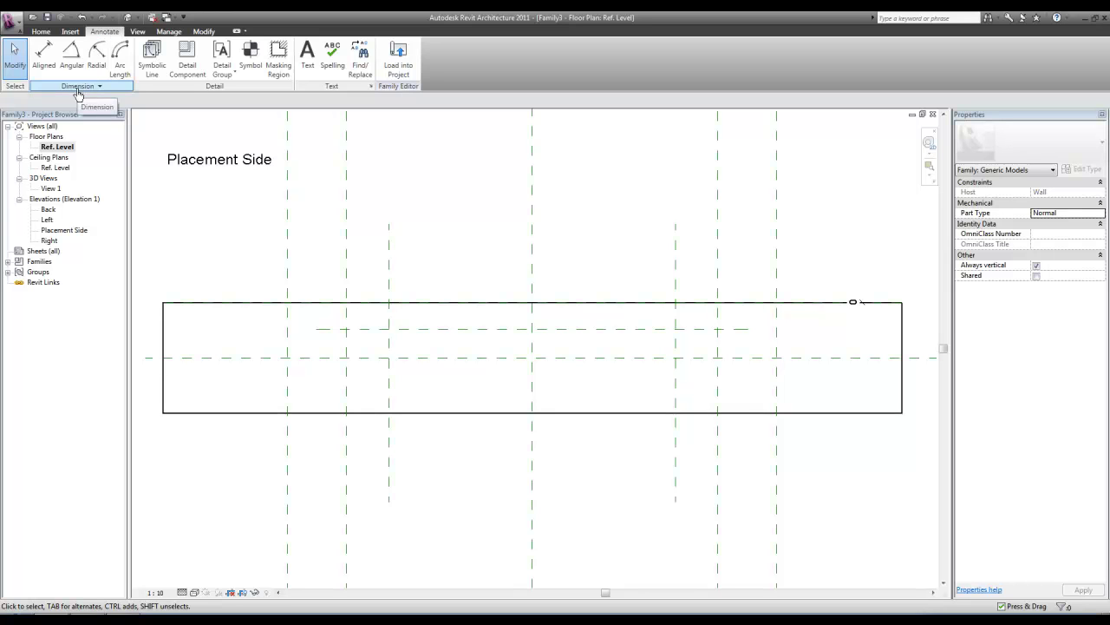
pyautogui.click(43, 61)
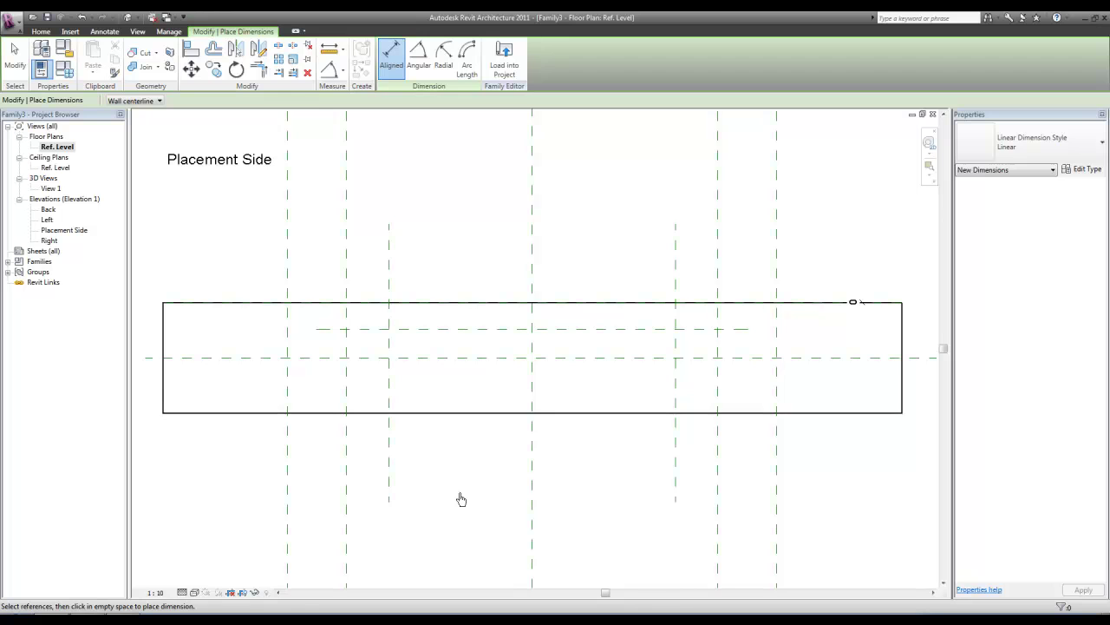
pyautogui.click(389, 488)
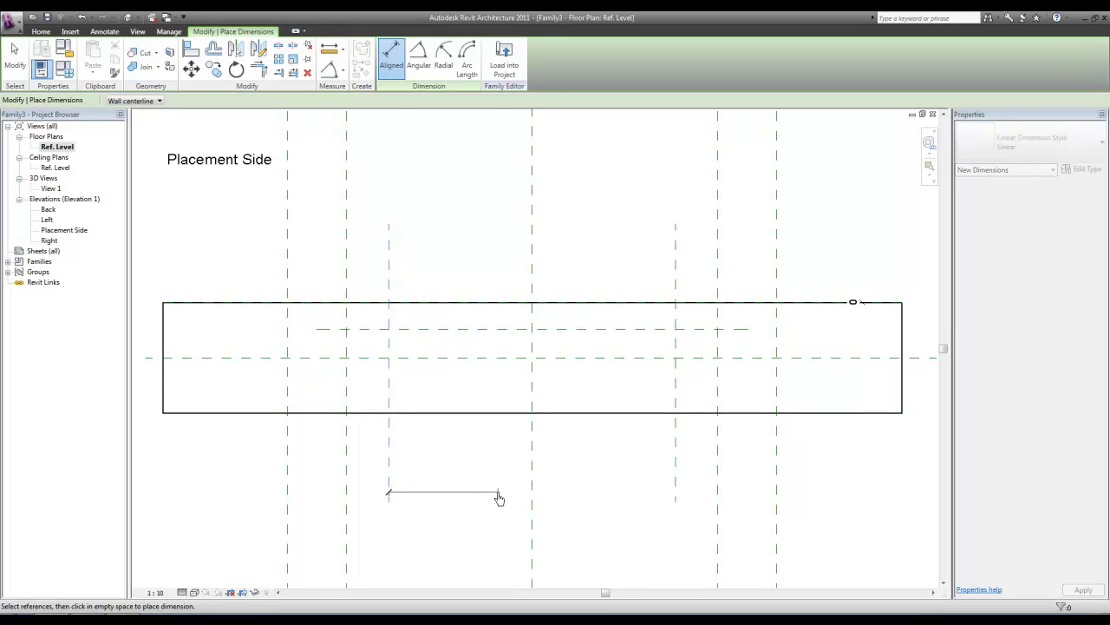
pyautogui.click(532, 511)
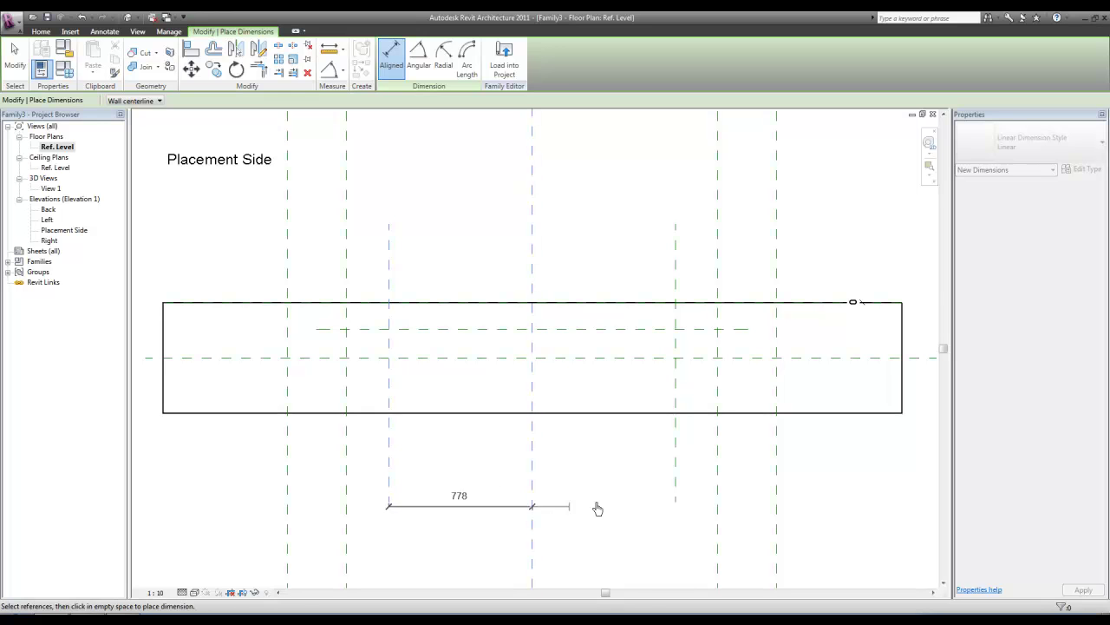
pyautogui.click(678, 491)
pyautogui.click(655, 468)
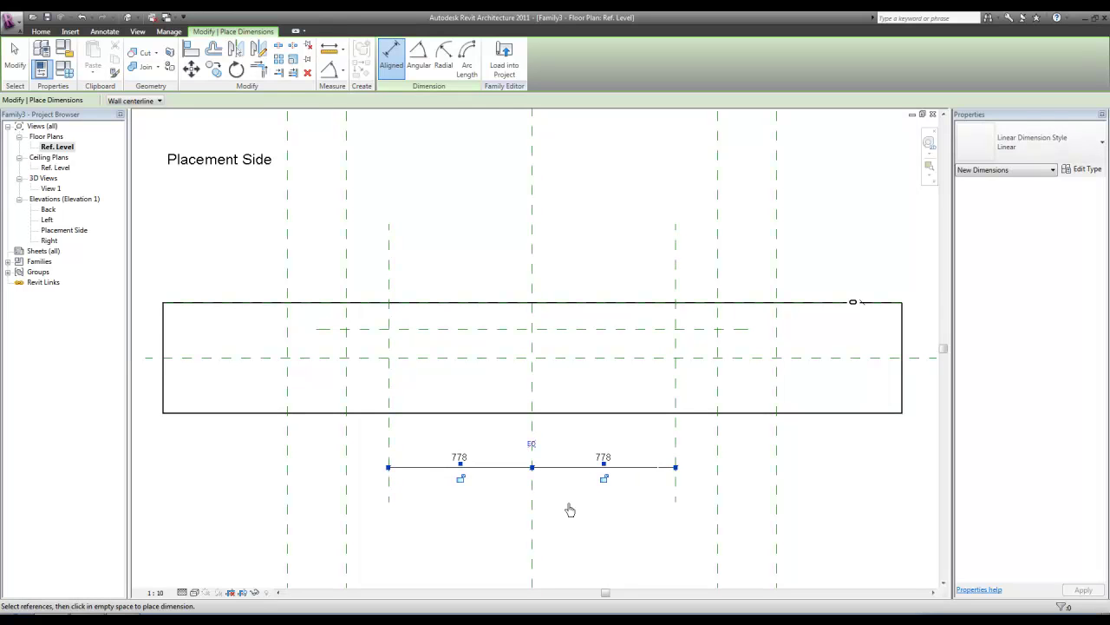
pyautogui.click(532, 444)
# Add an overall aligned dimension between the two inner vertical reference planes, placed on the placement side of the wall
pyautogui.click(390, 249)
pyautogui.click(676, 257)
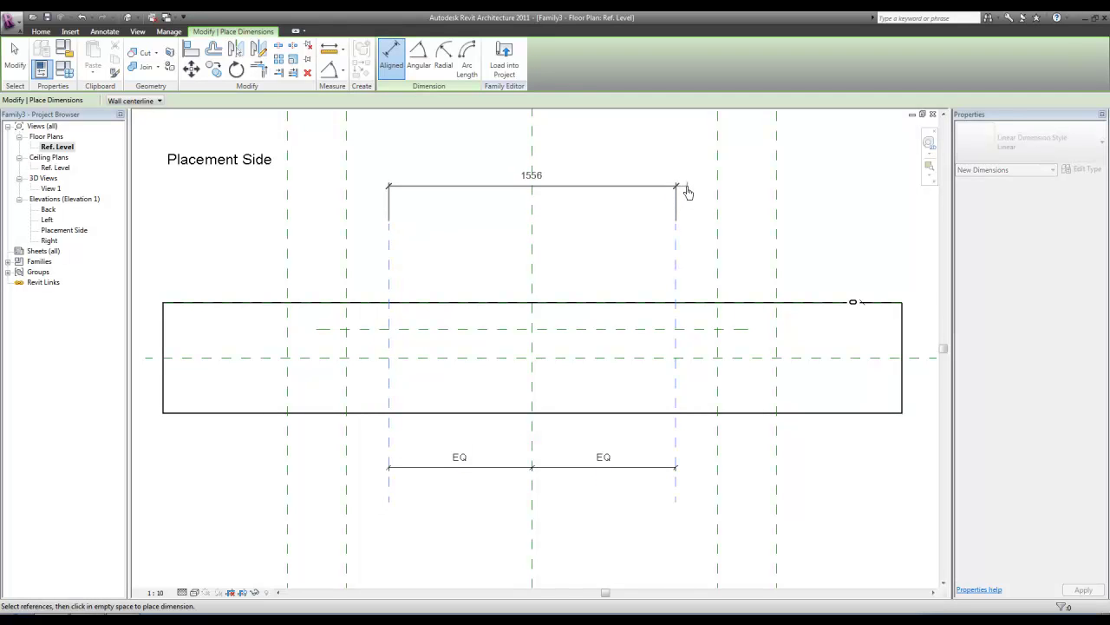
pyautogui.click(683, 189)
pyautogui.click(589, 233)
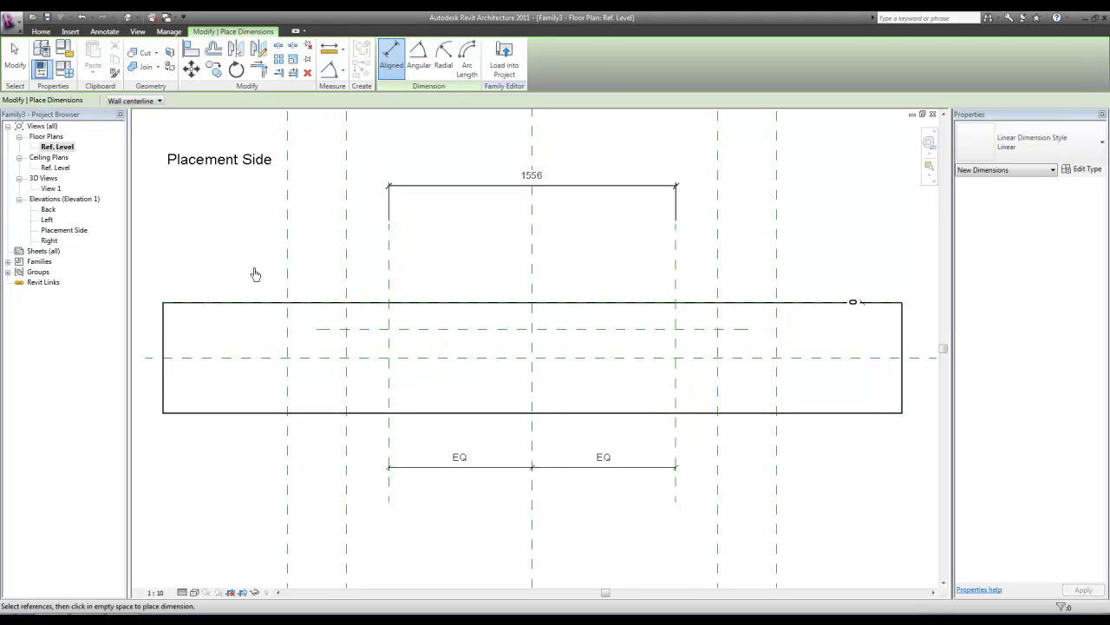
# Dimension the distance from the wall's placement-side face to the horizontal reference plane inside the wall
pyautogui.click(320, 307)
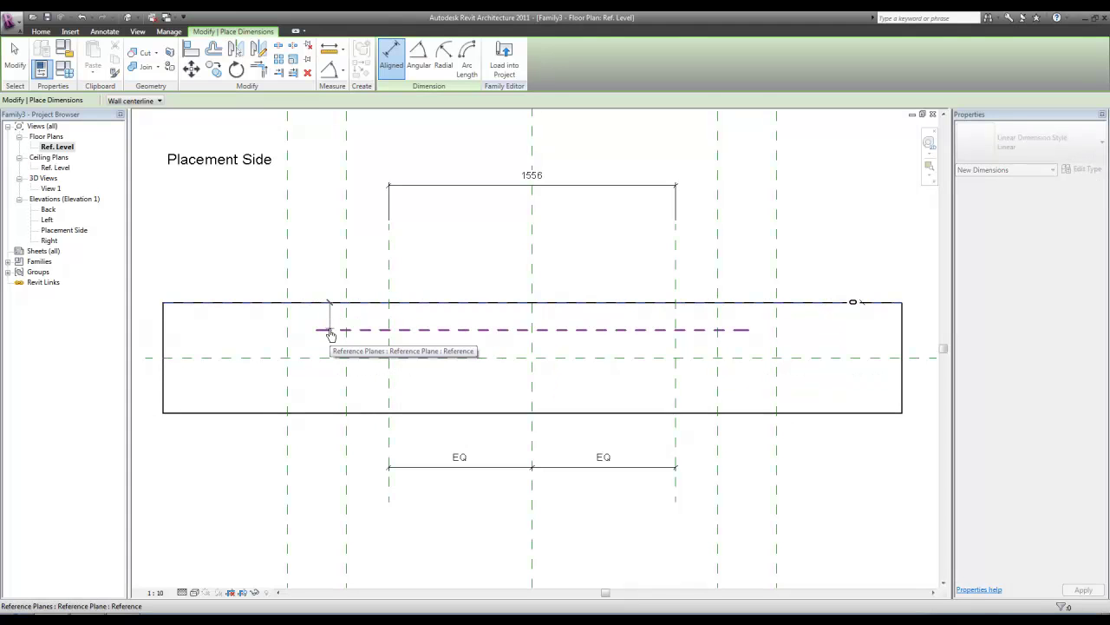
pyautogui.click(329, 332)
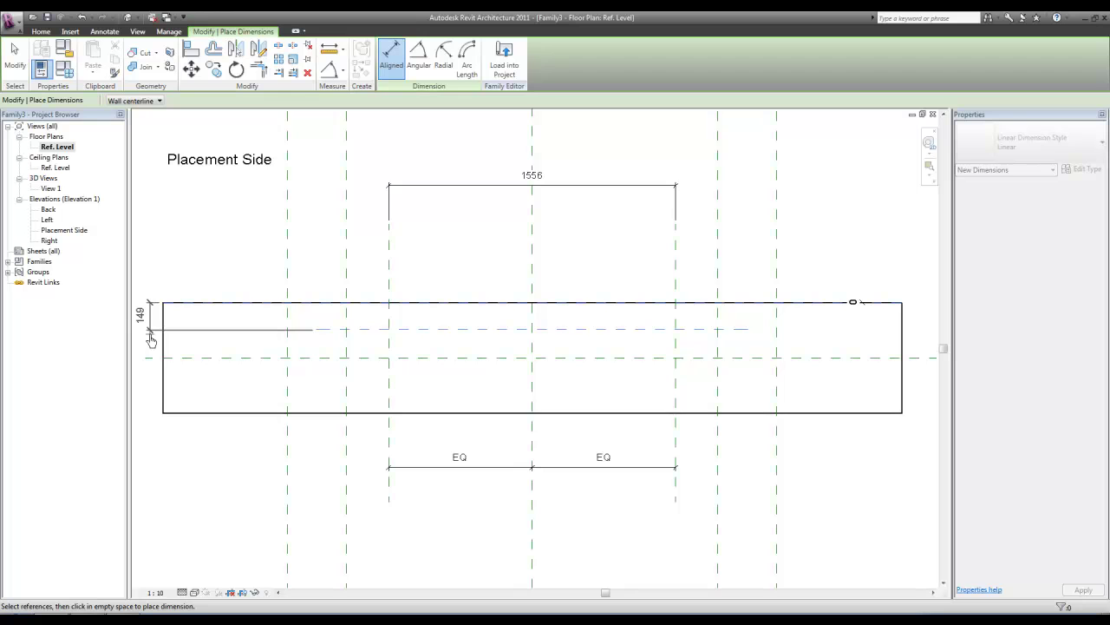
pyautogui.click(150, 336)
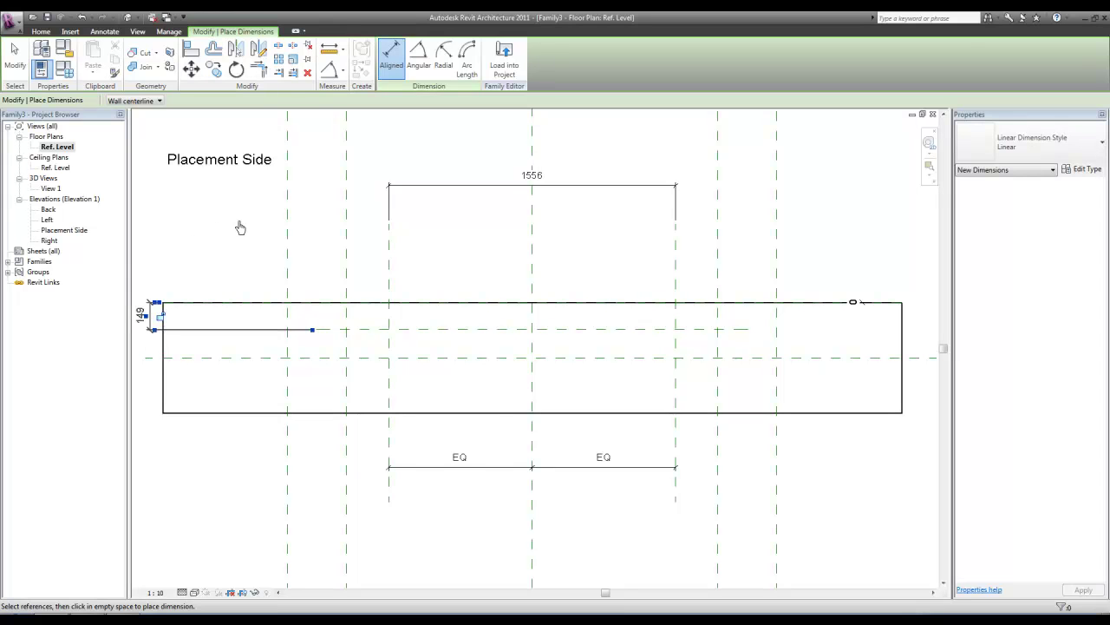
pyautogui.press('Escape')
pyautogui.press('Escape')
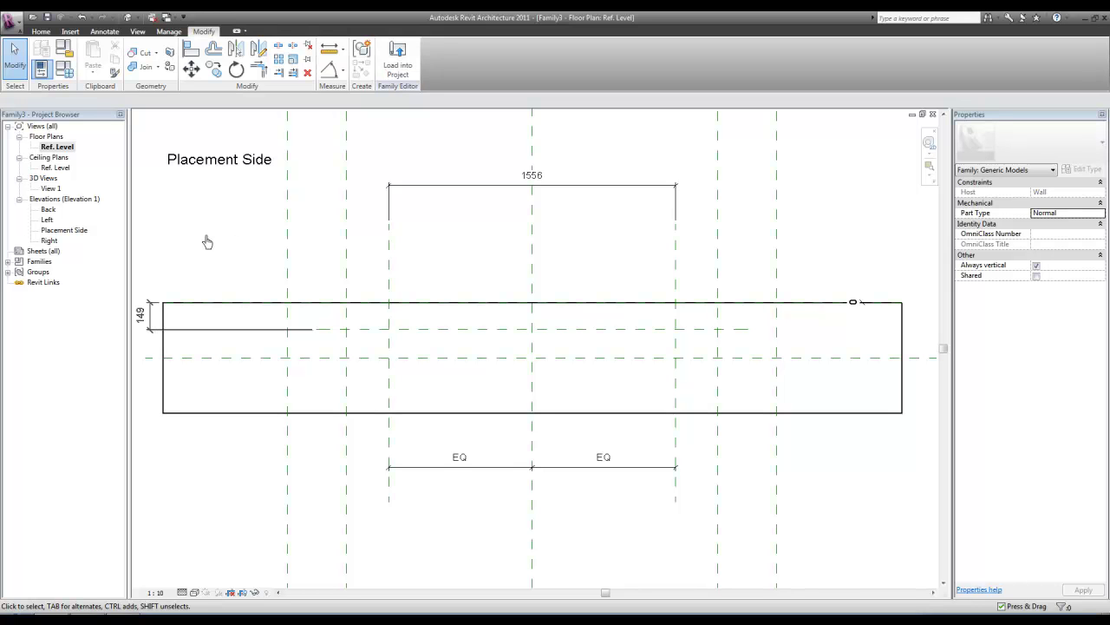
# In the Back elevation, dimension the height from the reference level to the lower horizontal reference plane
pyautogui.doubleClick(47, 210)
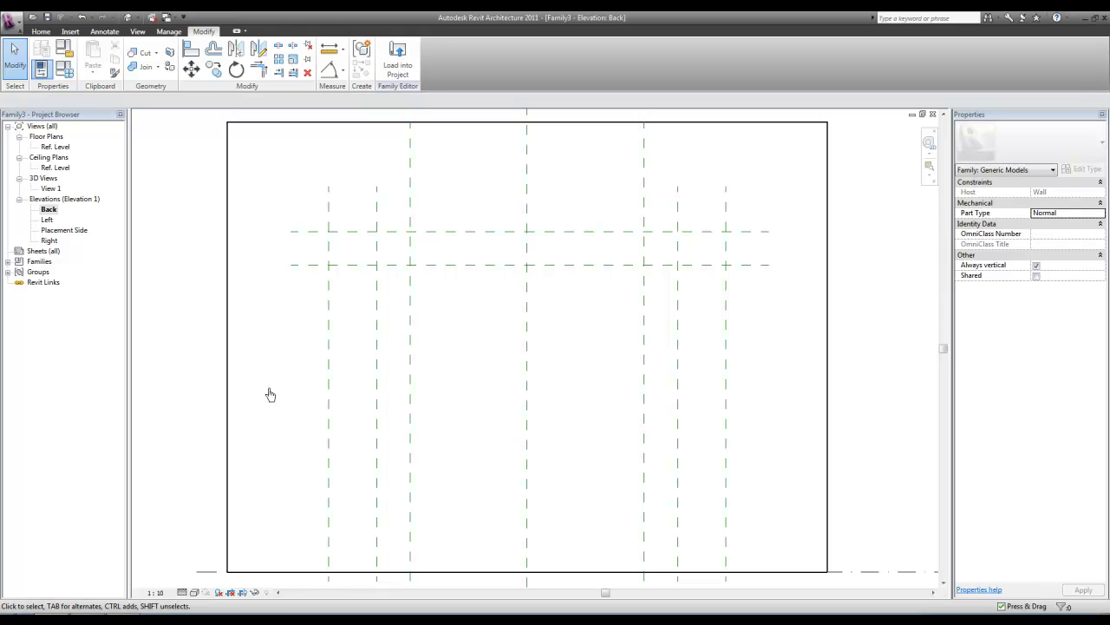
pyautogui.click(104, 32)
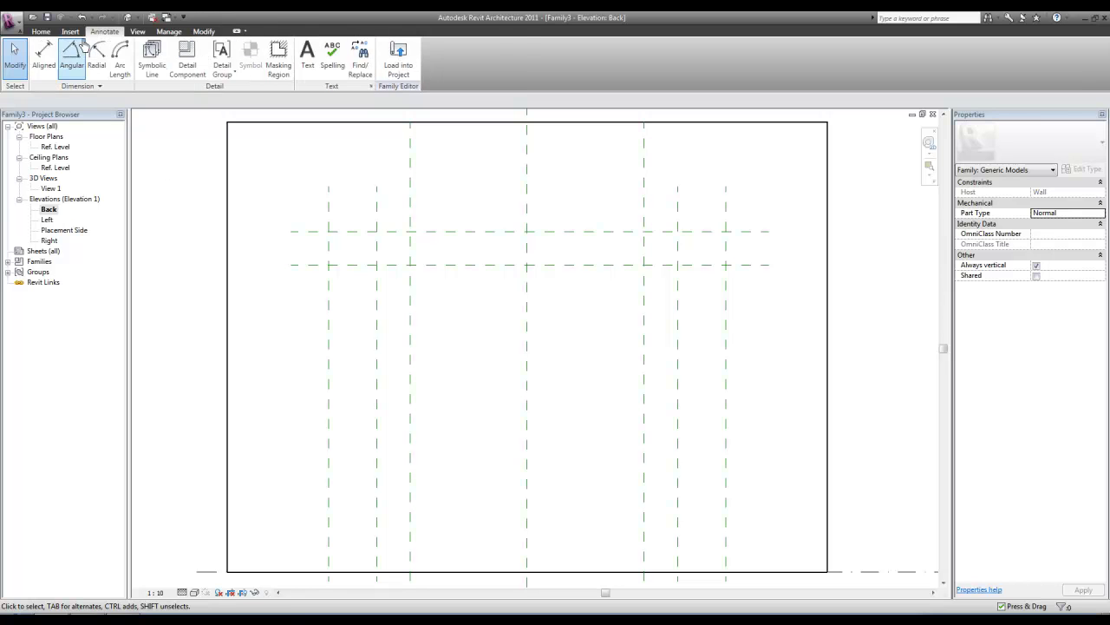
pyautogui.click(43, 54)
pyautogui.click(208, 574)
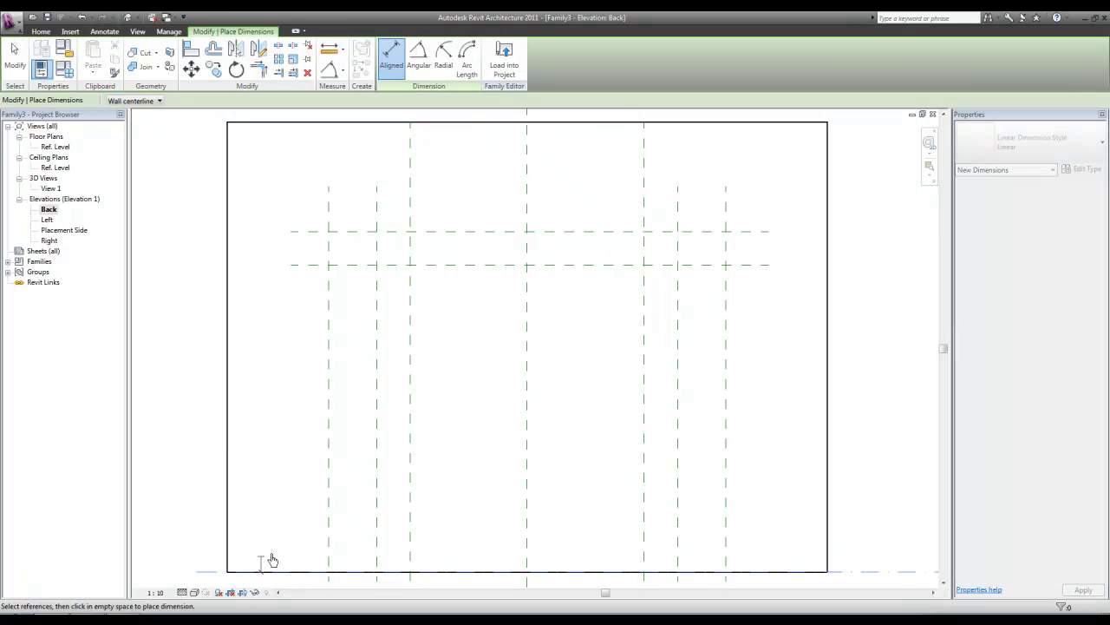
pyautogui.click(307, 266)
pyautogui.click(262, 280)
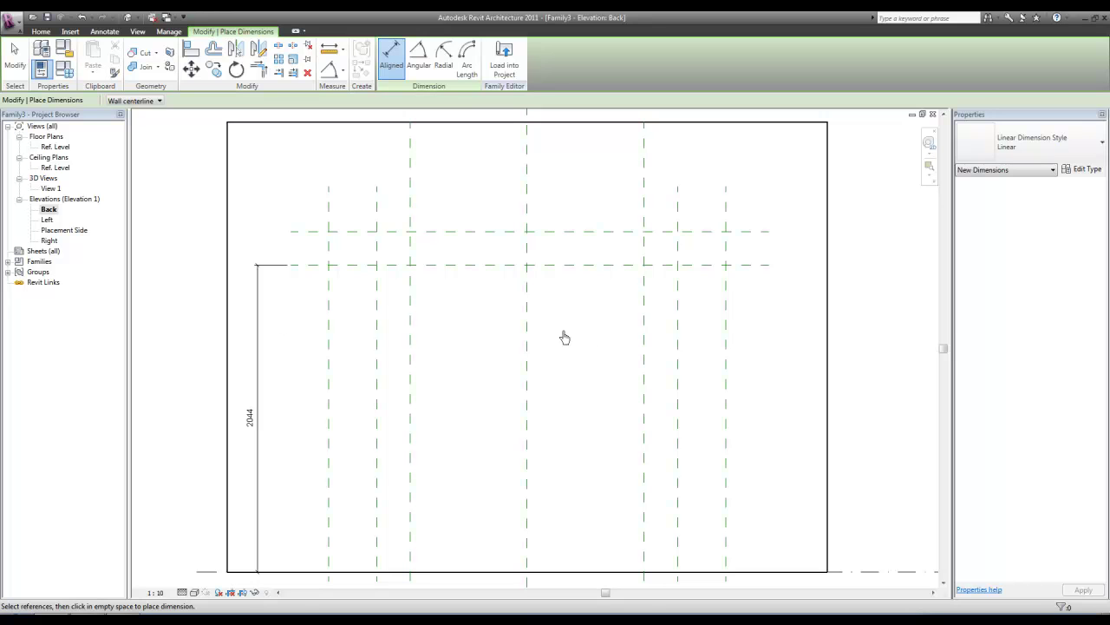
# Dimension the spacing between the two horizontal reference planes, placing the dimension beyond their ends
pyautogui.click(764, 266)
pyautogui.click(762, 234)
pyautogui.click(794, 248)
pyautogui.press('Escape')
# On both sides of the center, dimension the gap between the innermost vertical reference plane and its outer neighbour
pyautogui.click(411, 214)
pyautogui.click(378, 217)
pyautogui.click(386, 173)
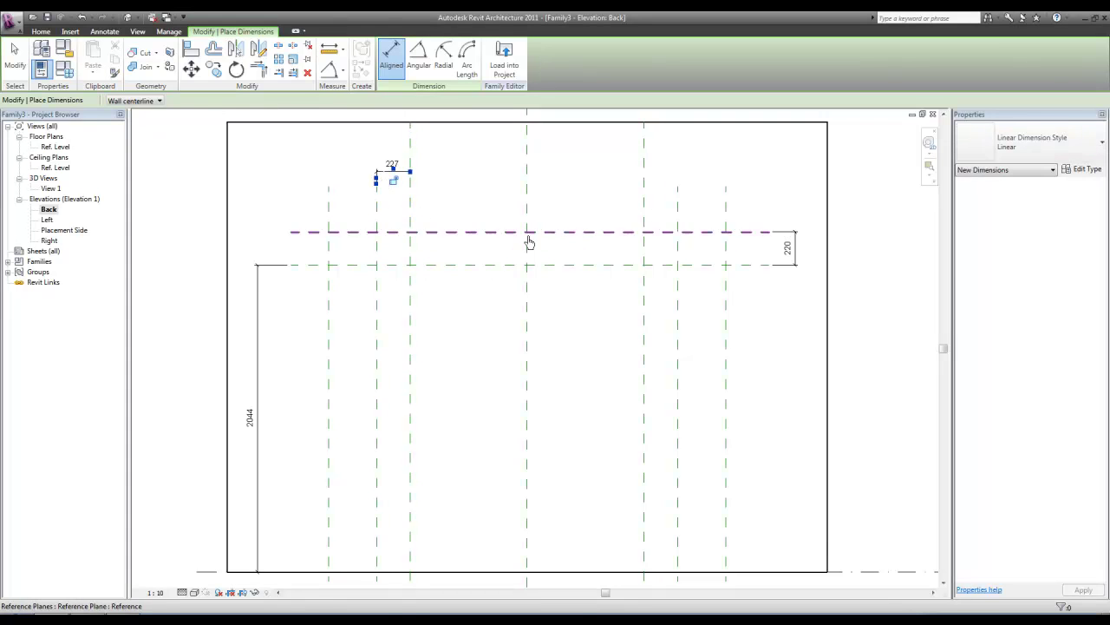
pyautogui.click(643, 213)
pyautogui.click(678, 218)
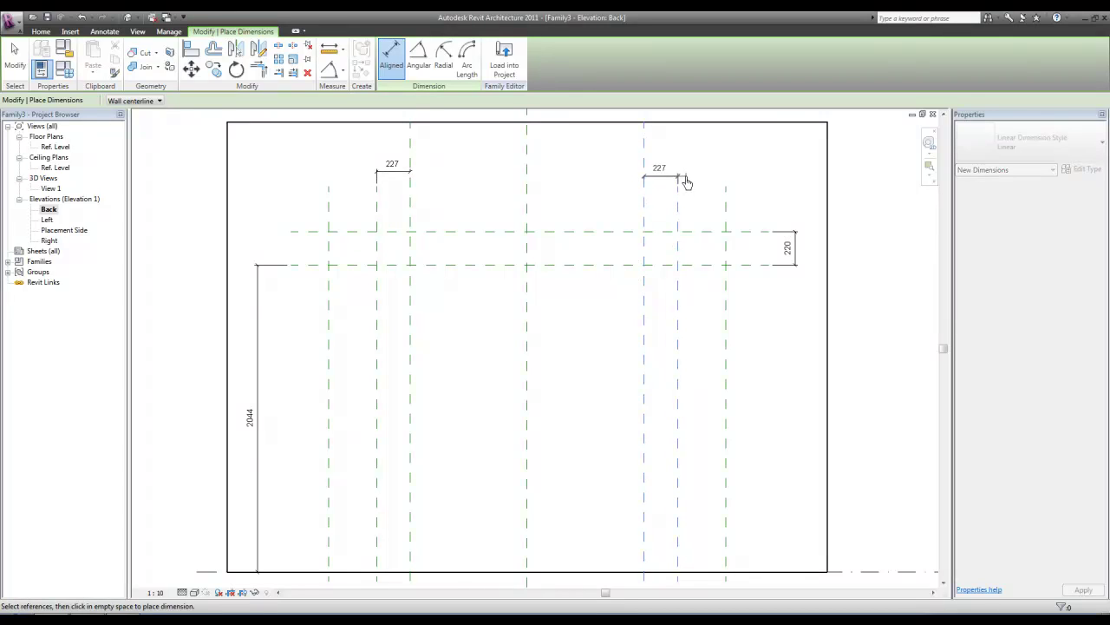
pyautogui.click(683, 174)
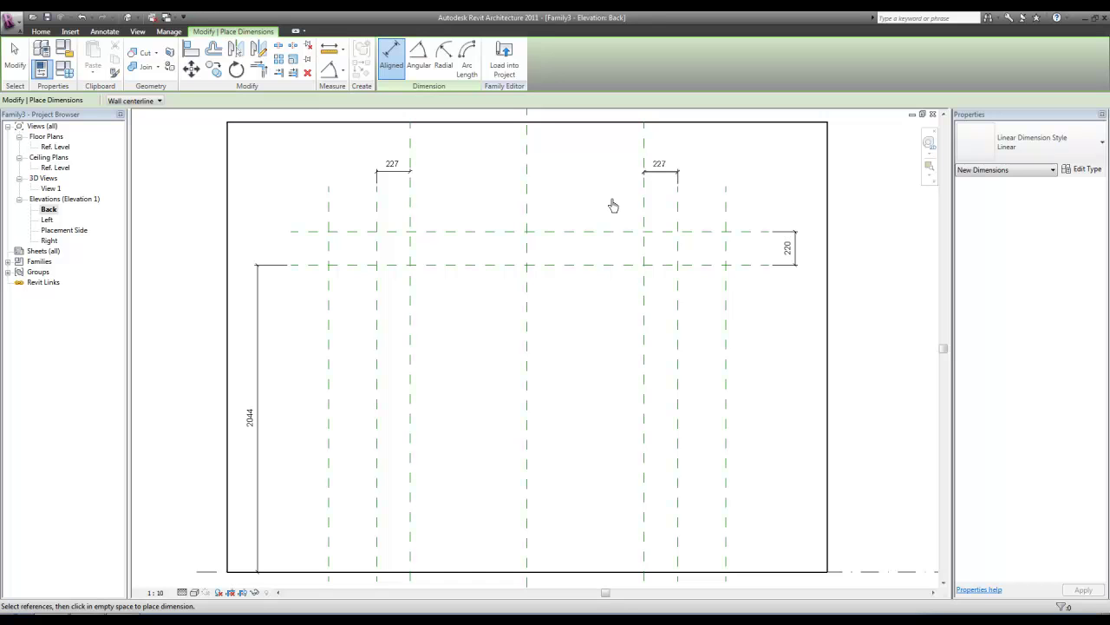
# On both sides, dimension the gap between the two outermost vertical reference planes, placing these dimensions above the inner ones
pyautogui.click(677, 218)
pyautogui.click(727, 223)
pyautogui.click(754, 148)
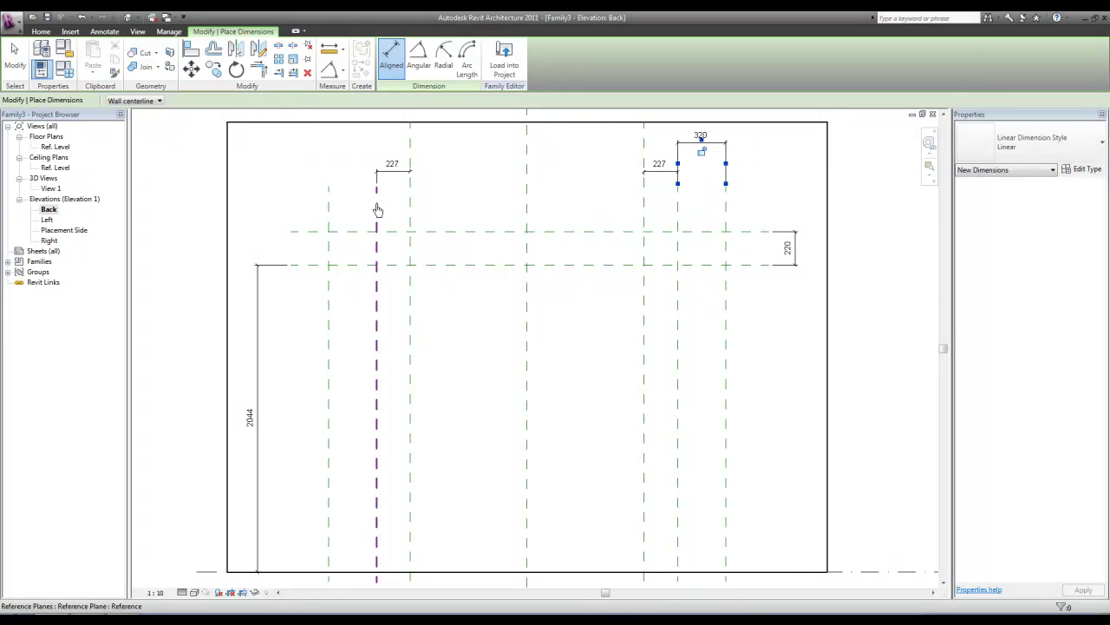
pyautogui.click(378, 210)
pyautogui.click(330, 213)
pyautogui.click(339, 152)
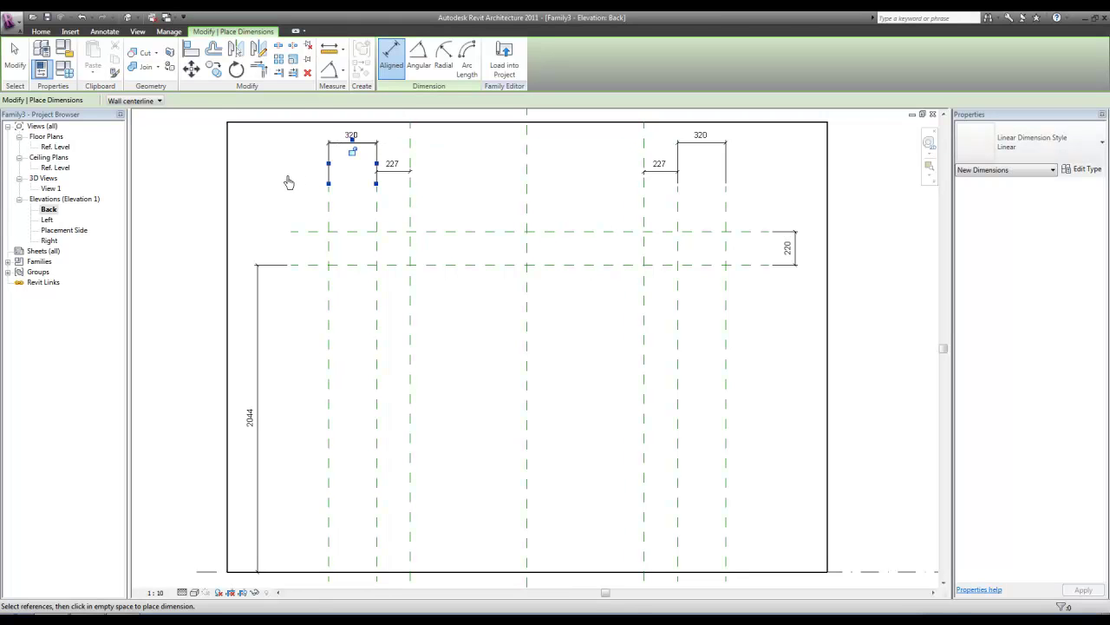
pyautogui.click(289, 182)
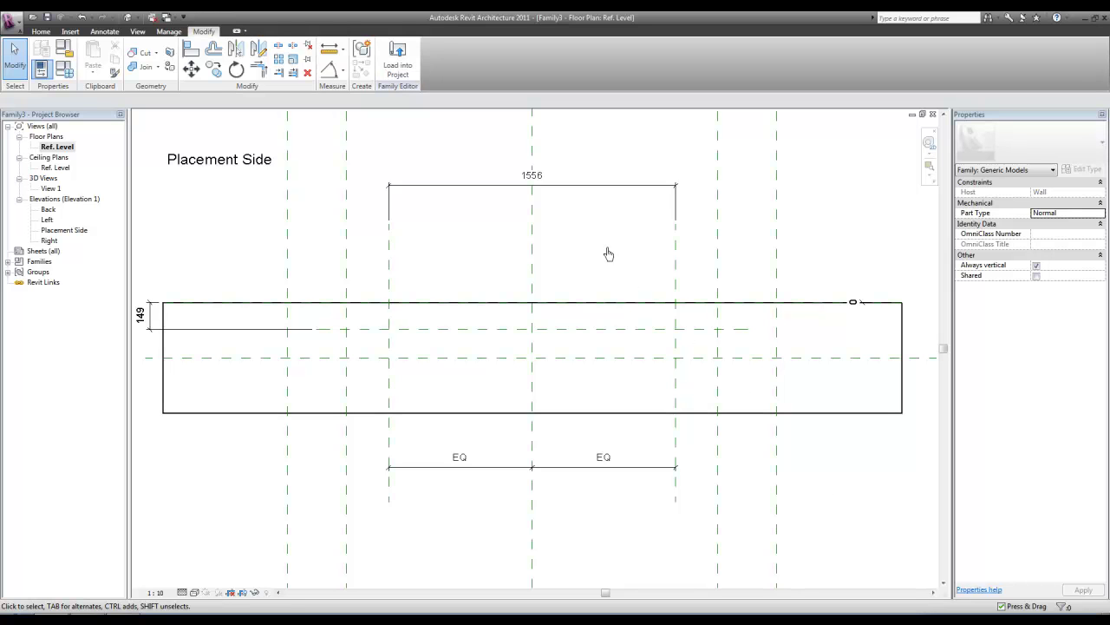
# Label the overall width dimension above the wall in the plan with a new type parameter named Ancho
pyautogui.click(604, 187)
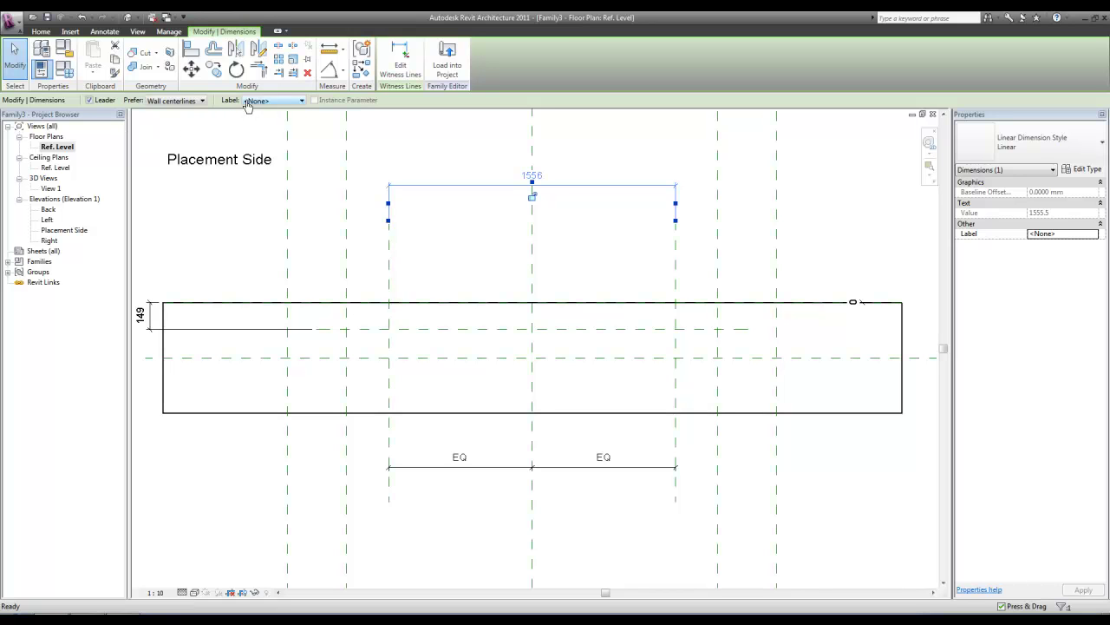
pyautogui.click(301, 101)
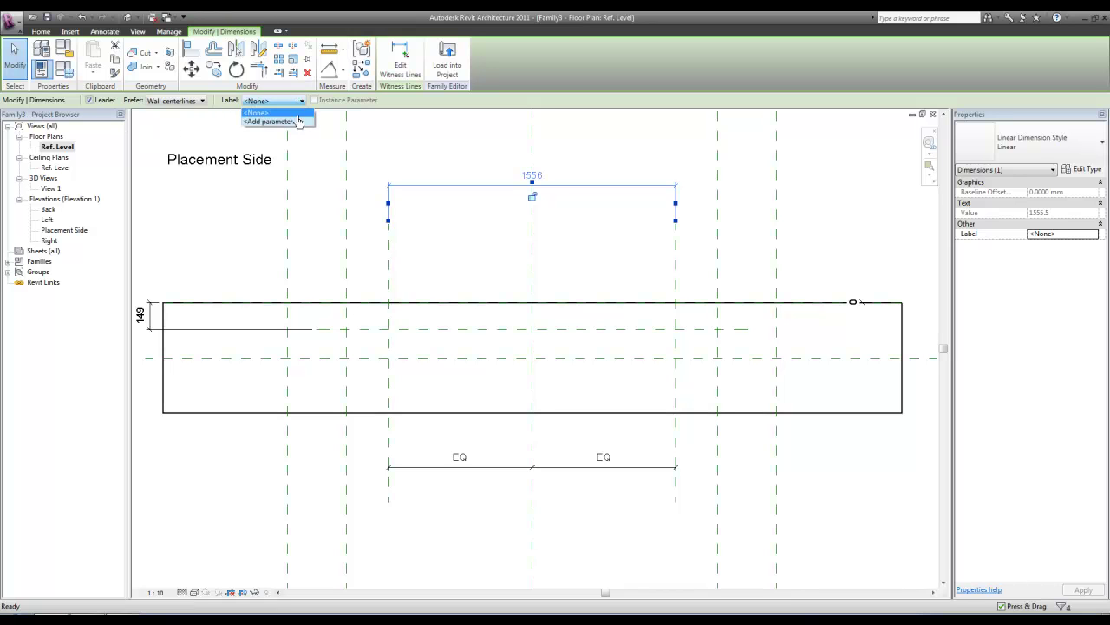
pyautogui.click(300, 123)
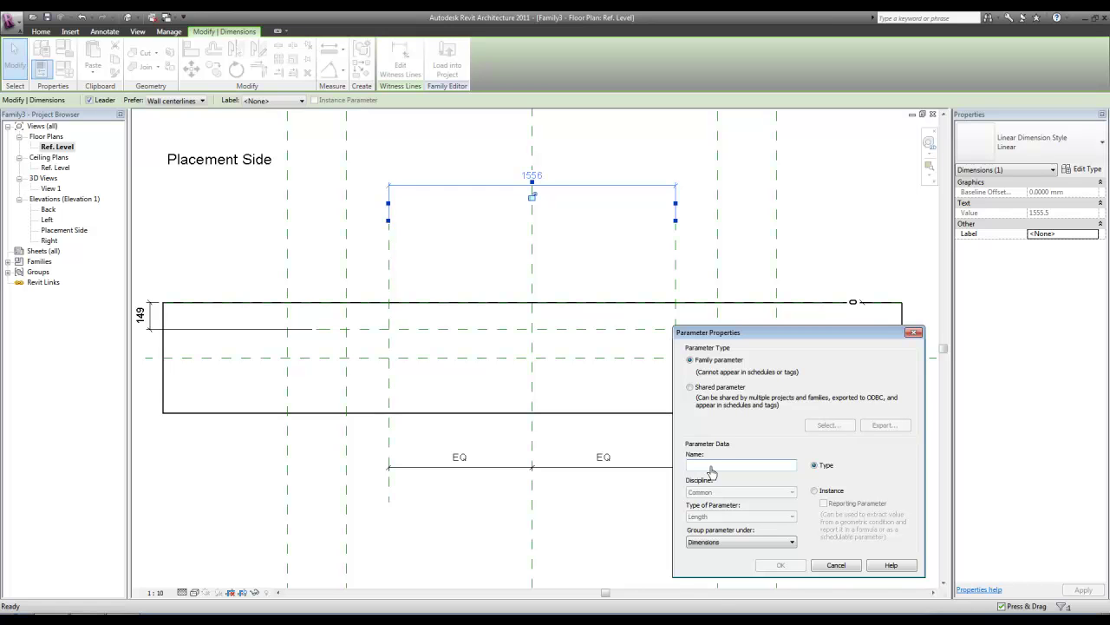
pyautogui.write('Ancho')
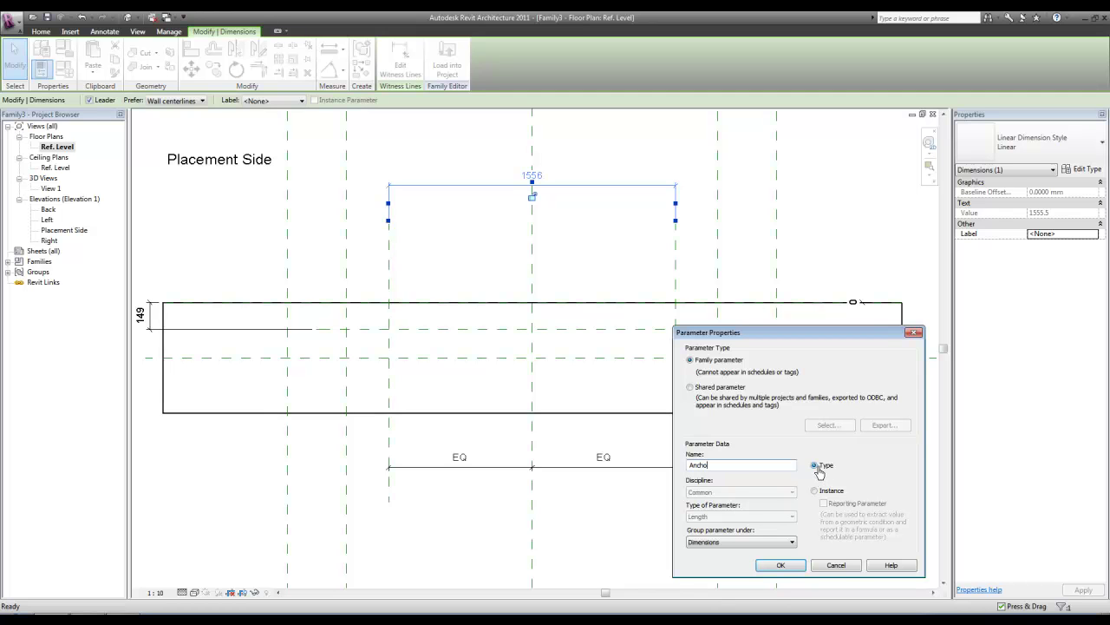
pyautogui.click(780, 565)
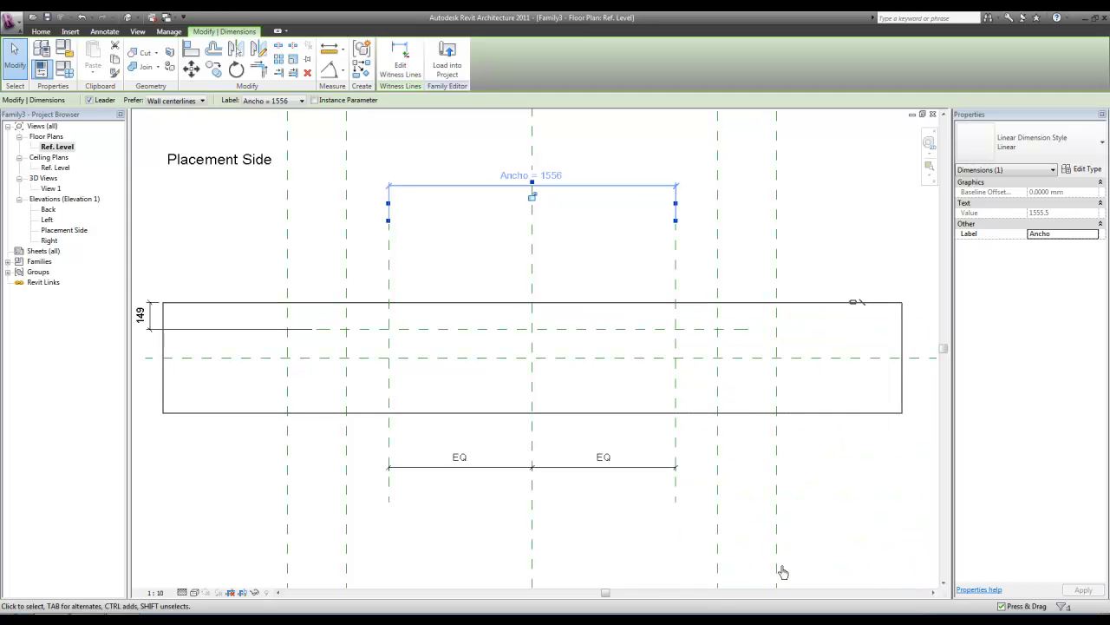
# Label the dimension from the wall face to the nearby horizontal reference plane with a new type parameter named Desfase Abocinado
pyautogui.click(171, 307)
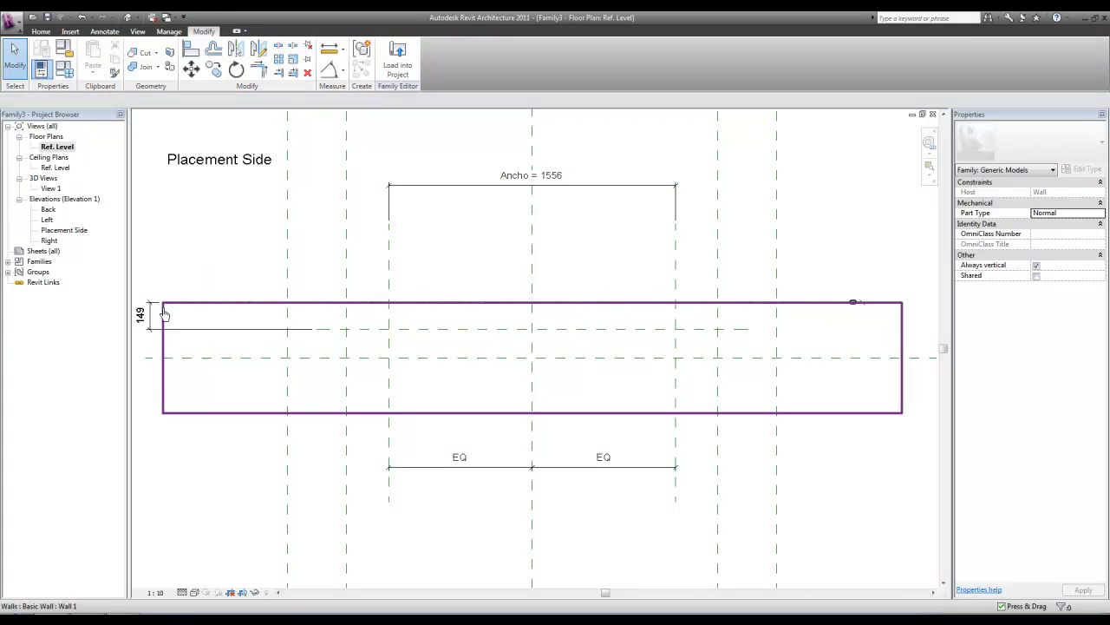
pyautogui.click(149, 323)
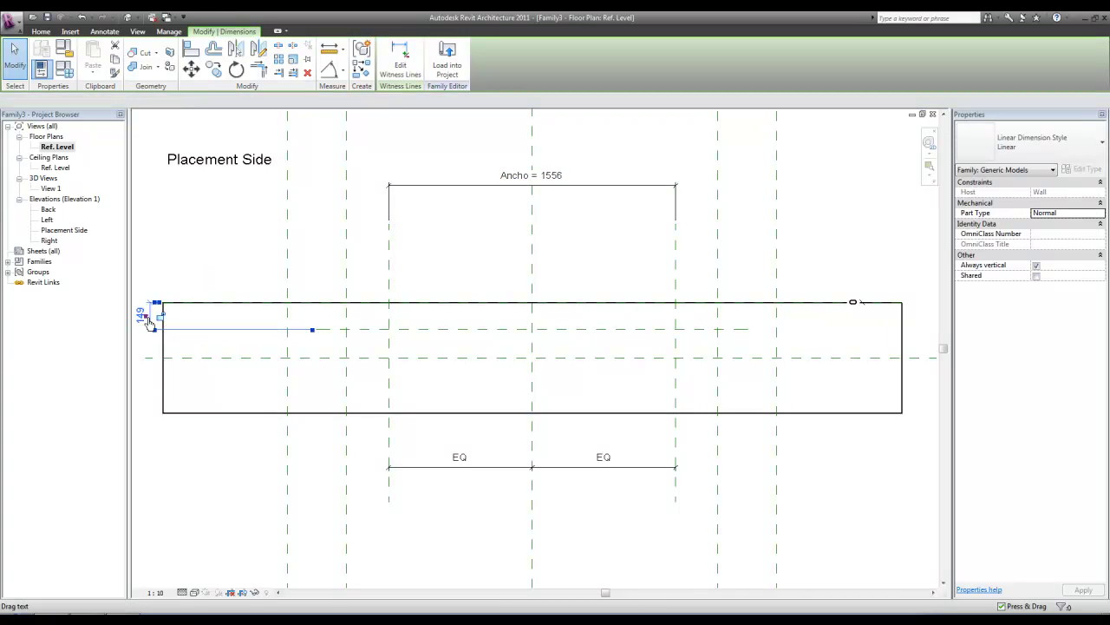
pyautogui.click(293, 102)
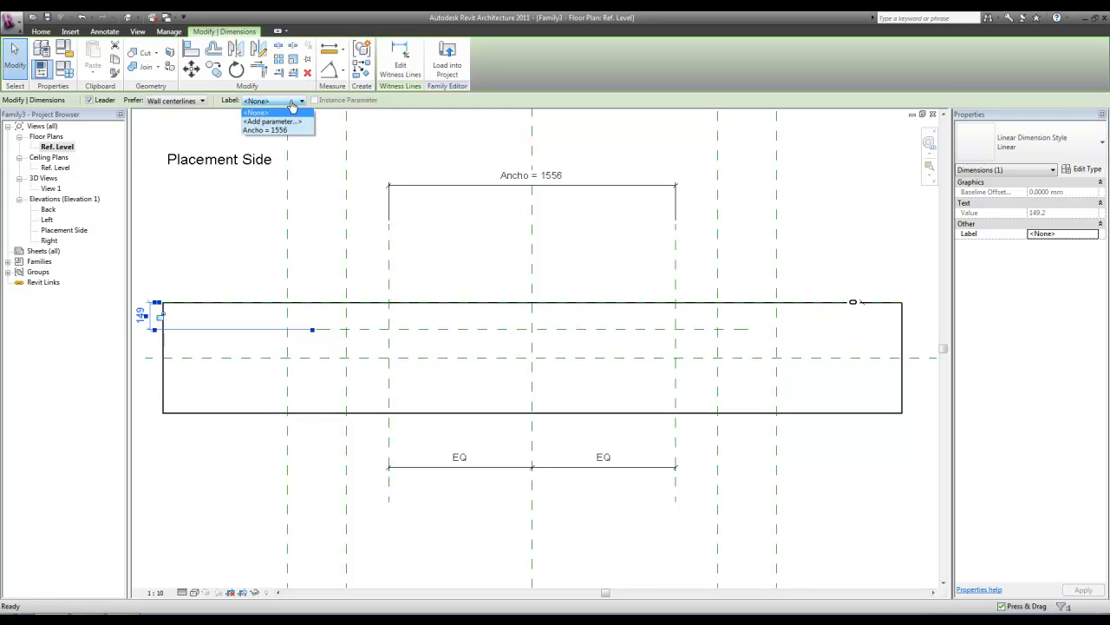
pyautogui.click(265, 127)
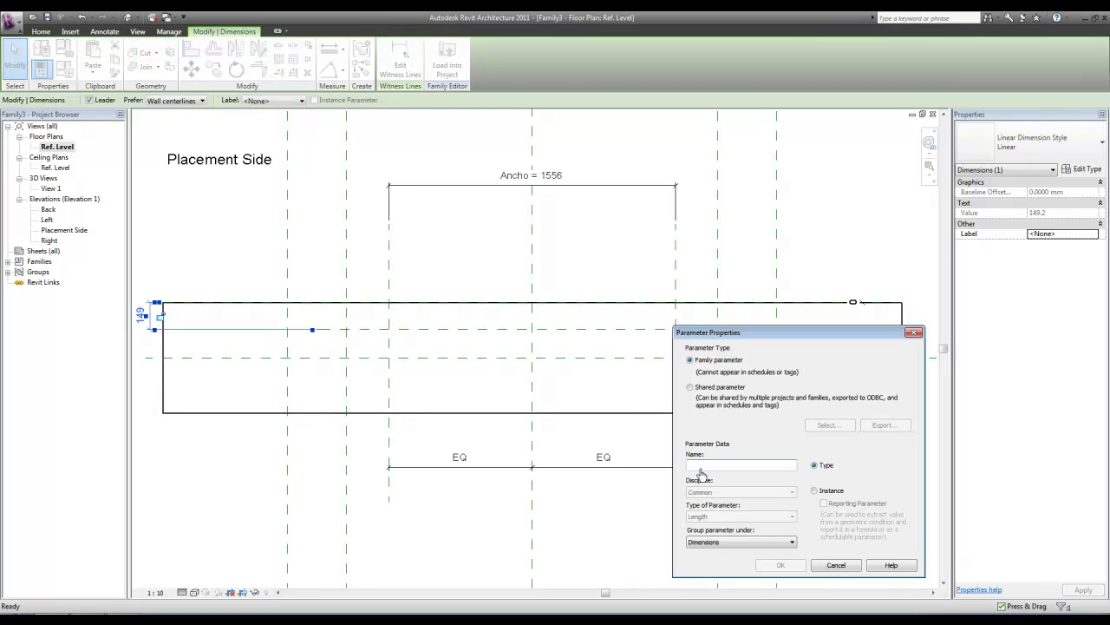
pyautogui.write('Desfase Abocinado')
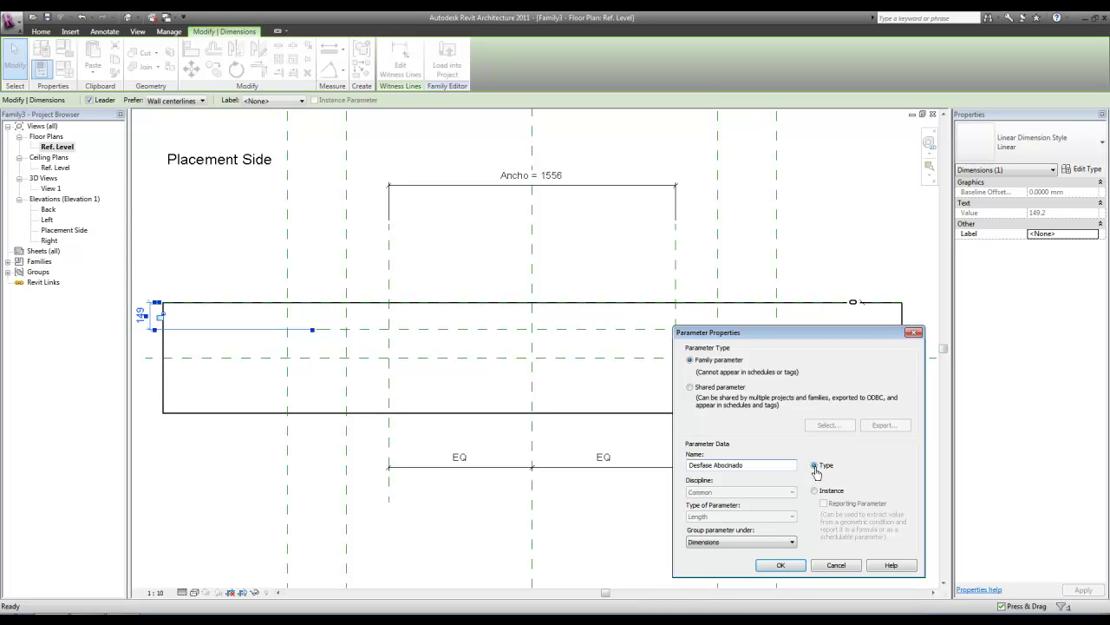
pyautogui.click(781, 566)
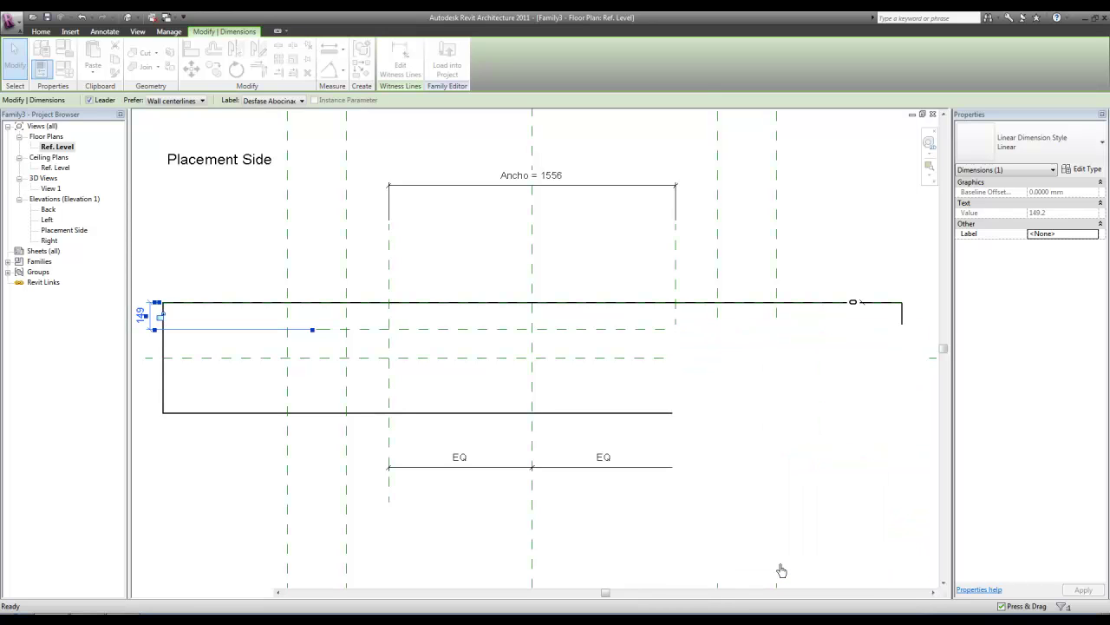
pyautogui.click(610, 529)
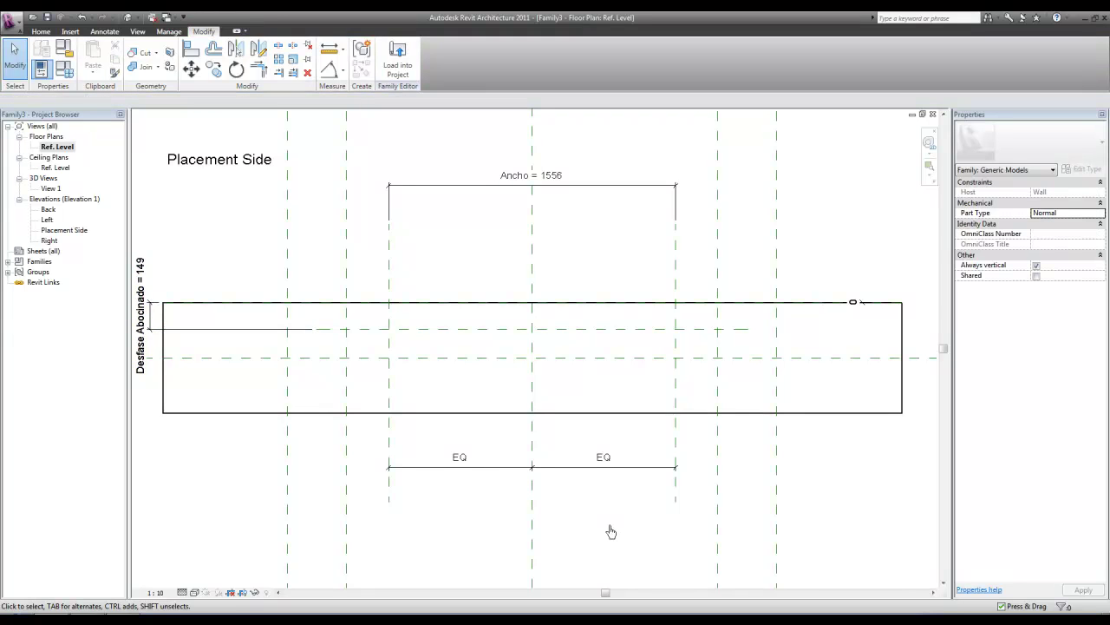
# In the Back elevation, label the height dimension from the reference level with a new type parameter named Alto
pyautogui.doubleClick(49, 212)
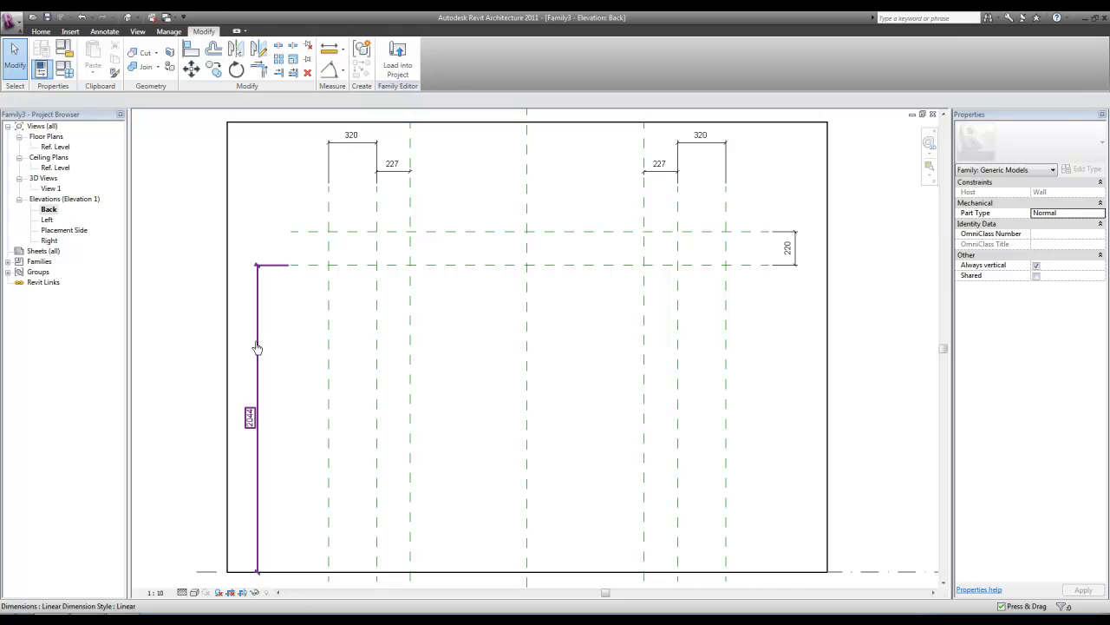
pyautogui.click(261, 417)
pyautogui.click(272, 101)
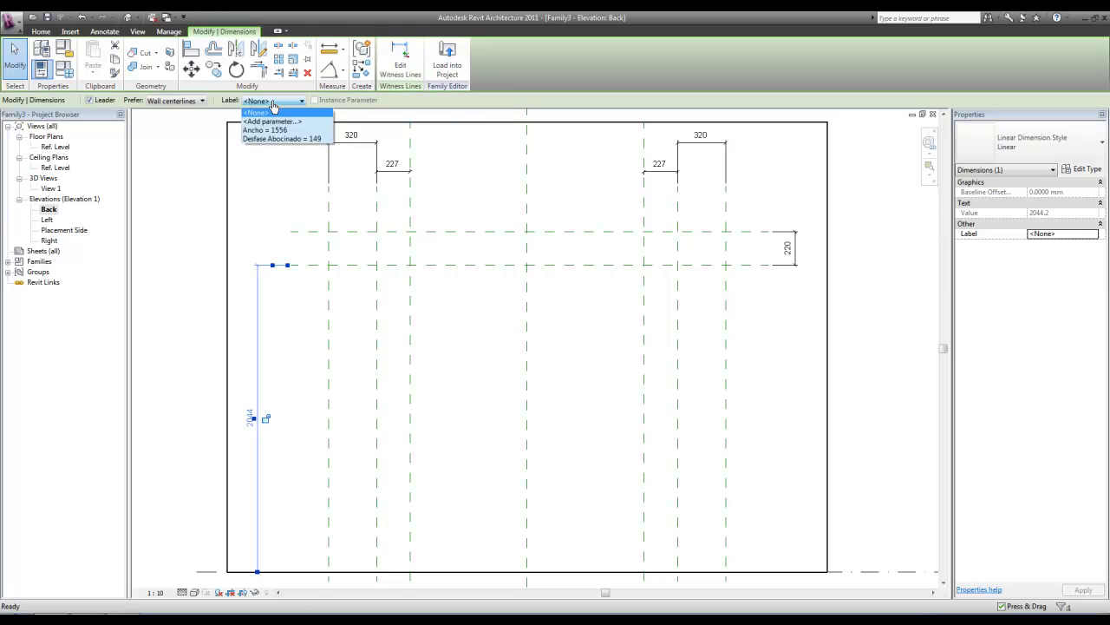
pyautogui.click(274, 122)
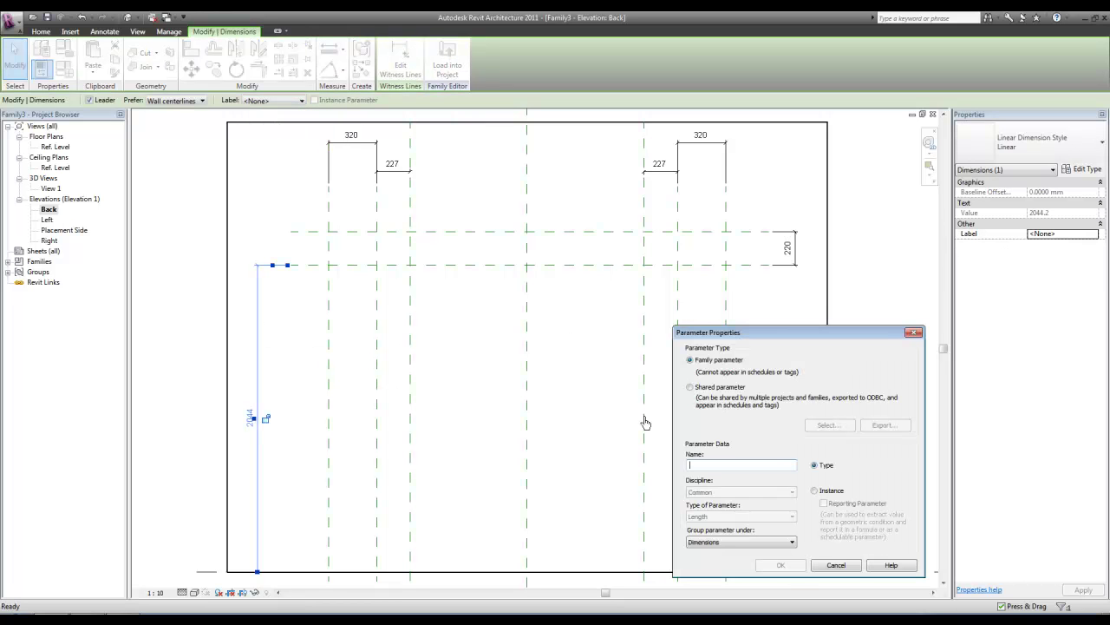
pyautogui.write('Alto')
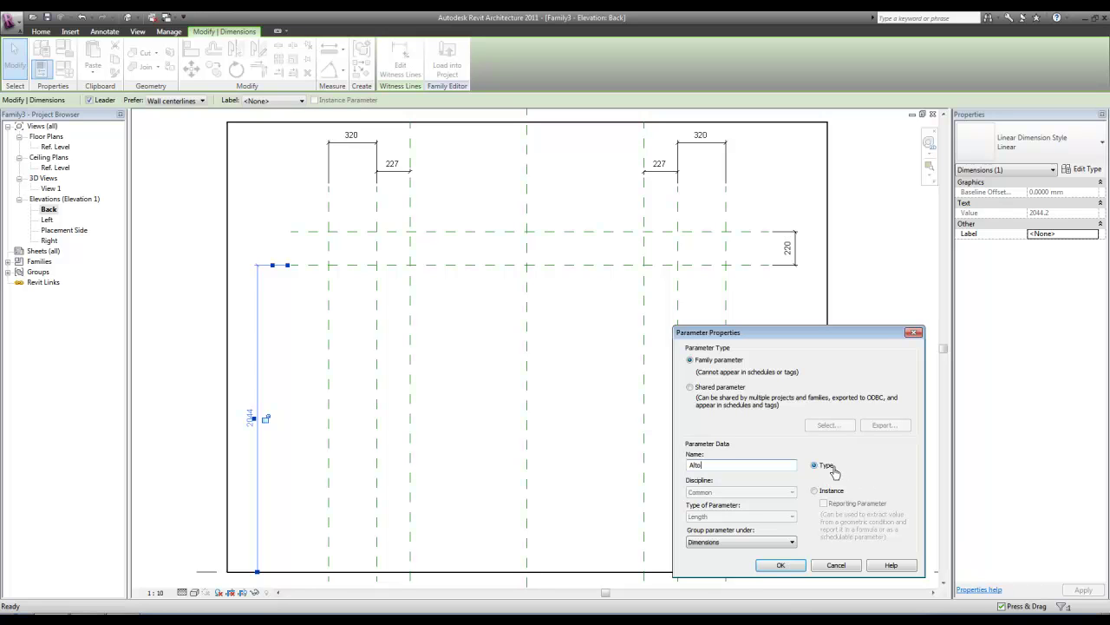
pyautogui.click(781, 566)
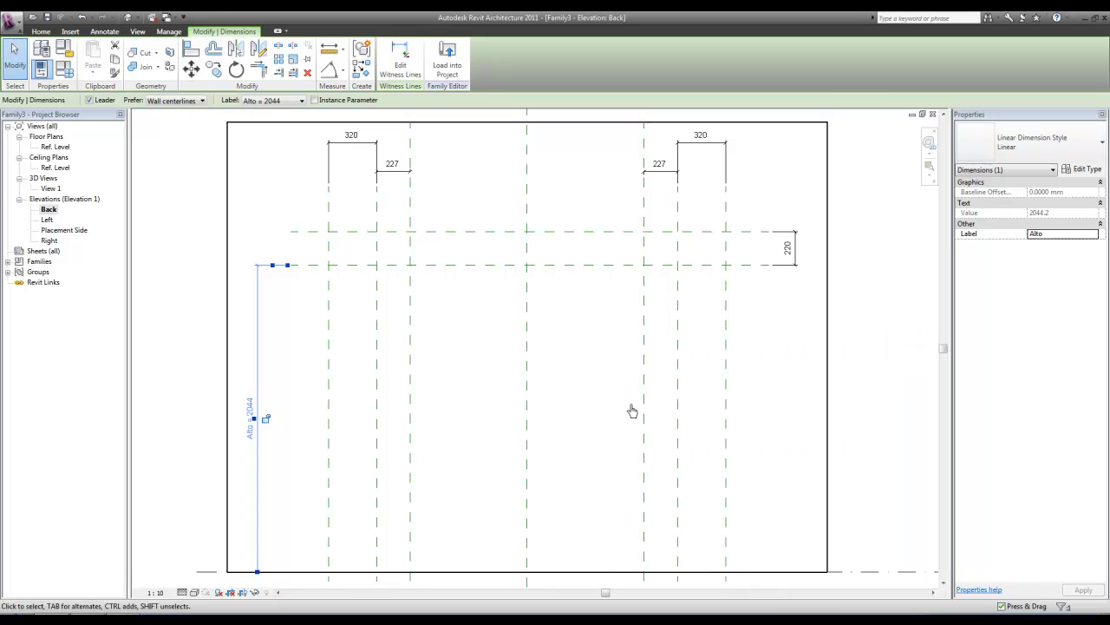
pyautogui.click(581, 398)
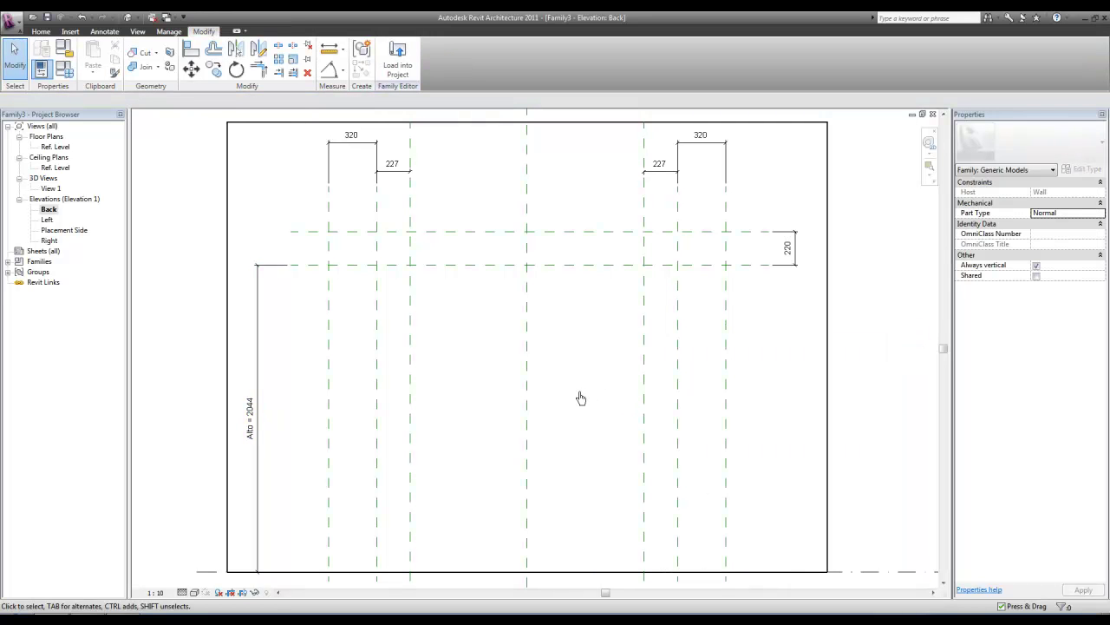
# Label the dimension between the two horizontal reference planes with a new instance parameter named Alto Abocinado
pyautogui.click(787, 249)
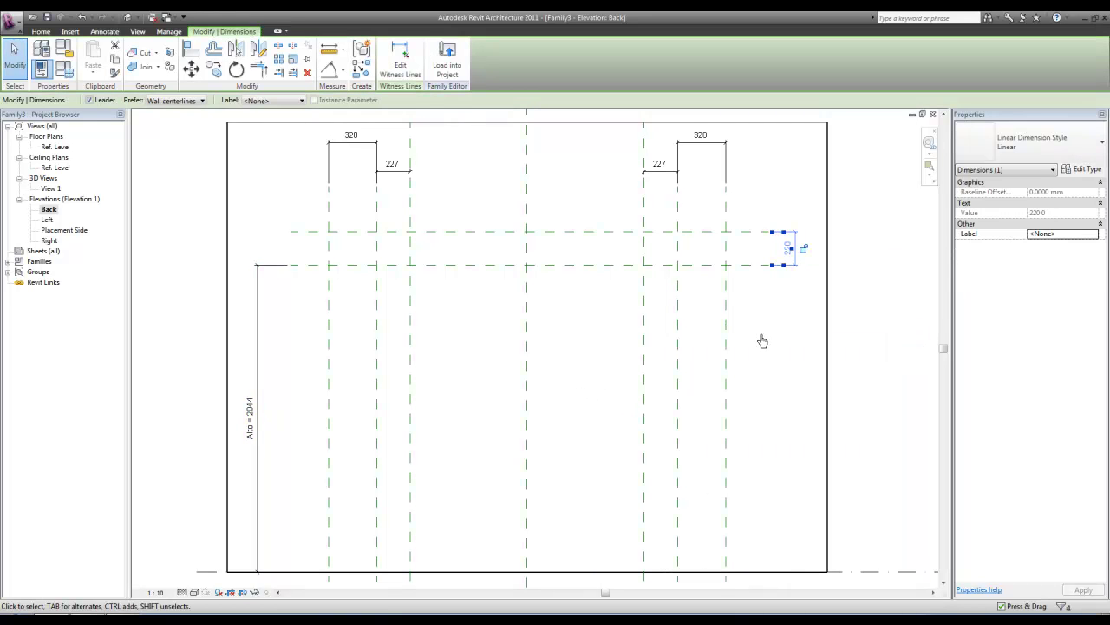
pyautogui.click(277, 100)
pyautogui.click(265, 129)
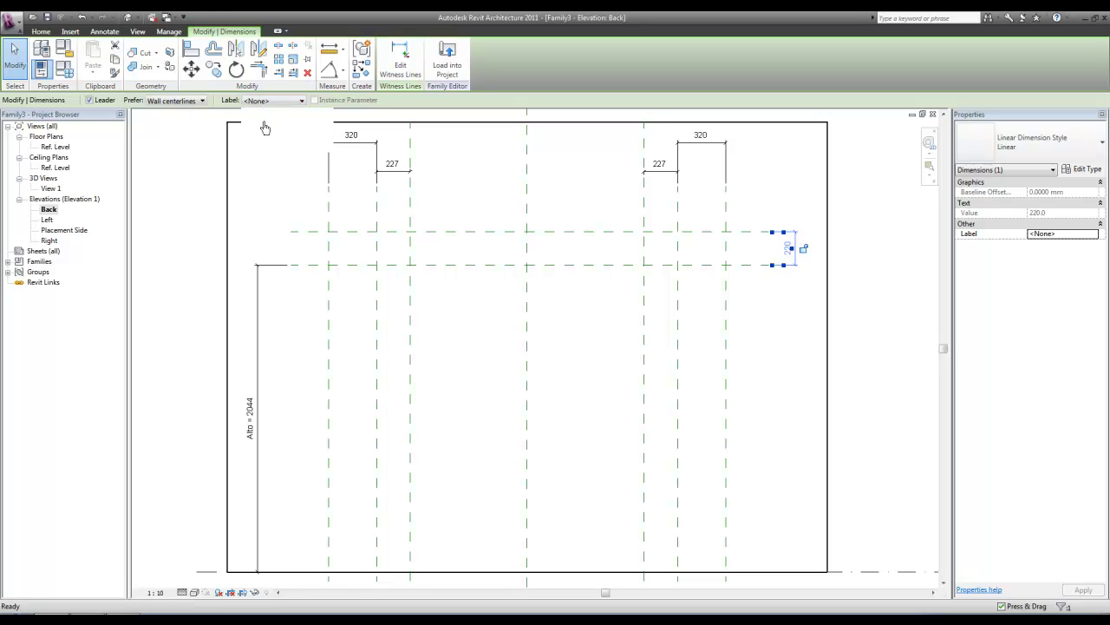
pyautogui.write('Alto')
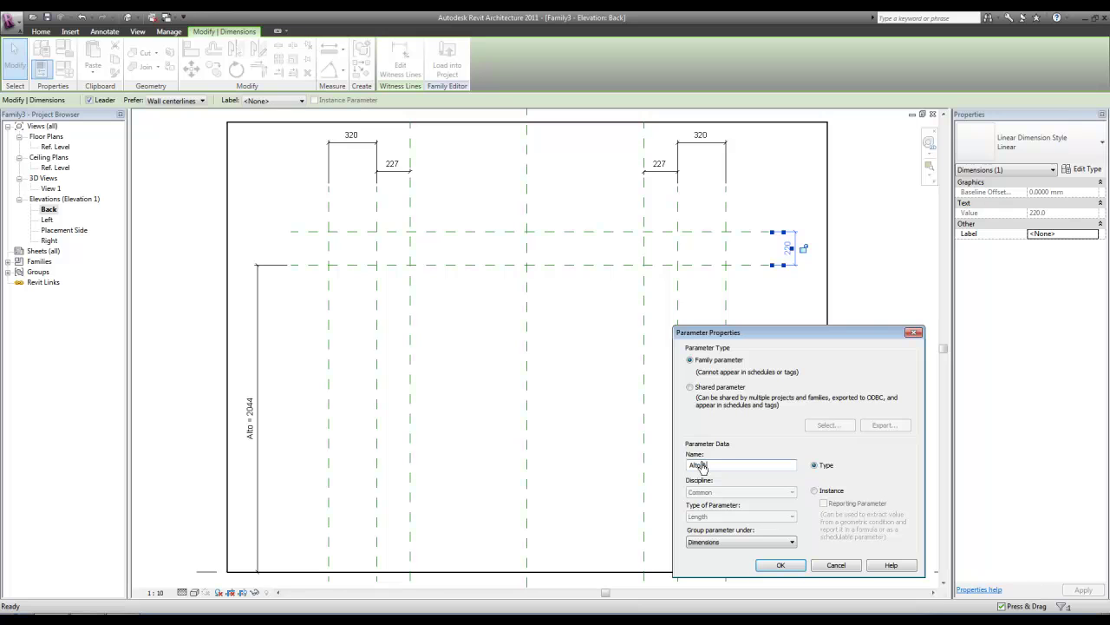
pyautogui.write('inado')
pyautogui.click(814, 490)
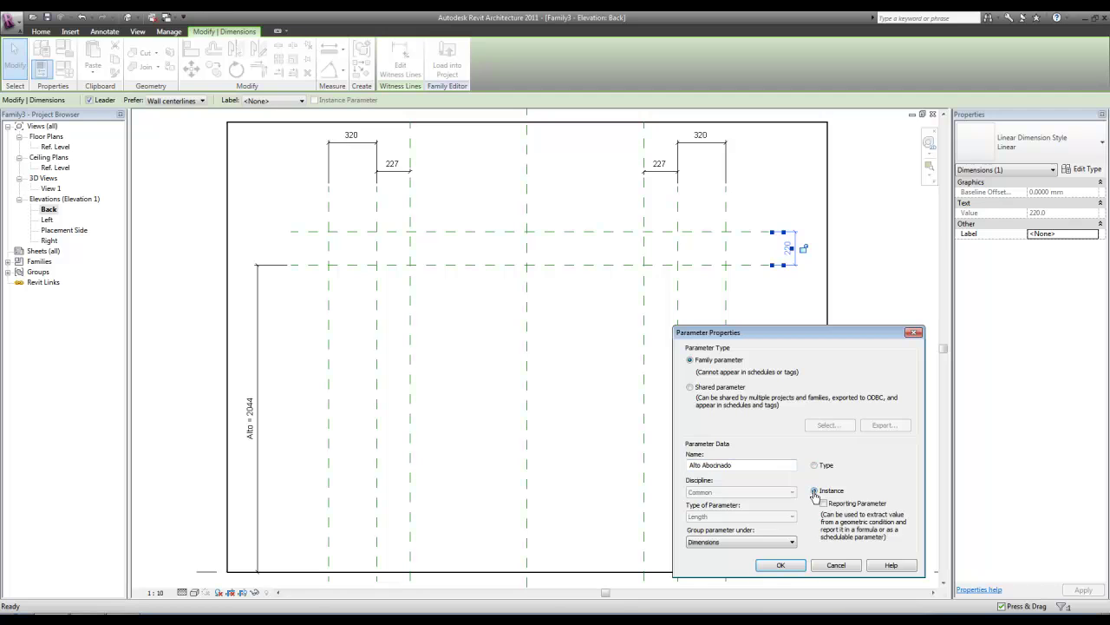
pyautogui.click(782, 566)
pyautogui.click(581, 373)
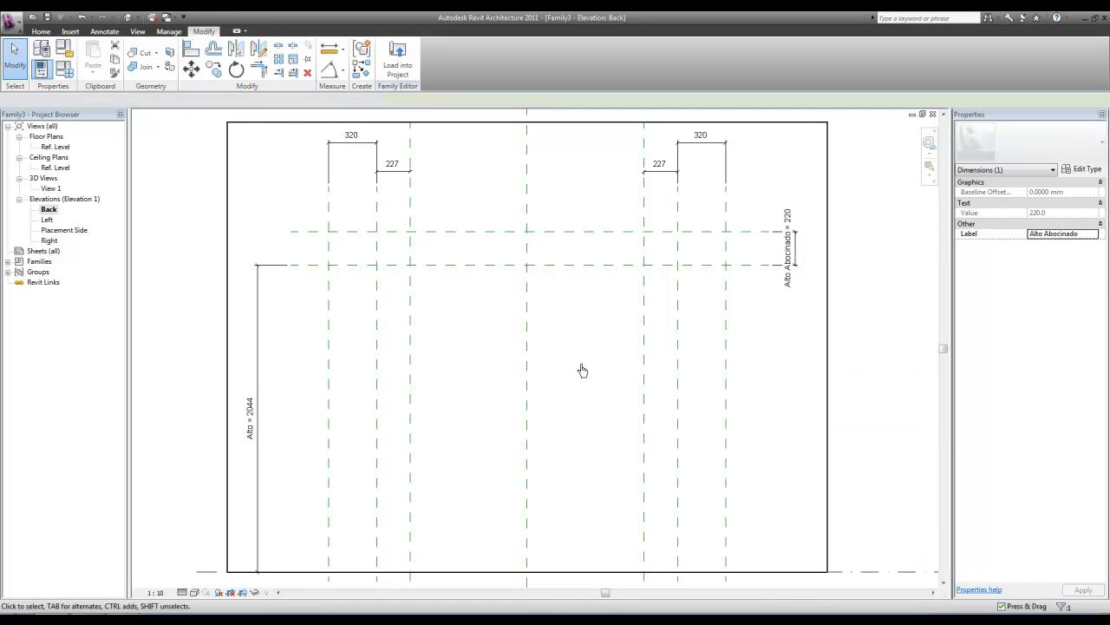
# Label the dimension between the two outermost right-hand vertical reference planes with a new instance parameter named Ancho Abocinado
pyautogui.click(704, 152)
pyautogui.click(280, 101)
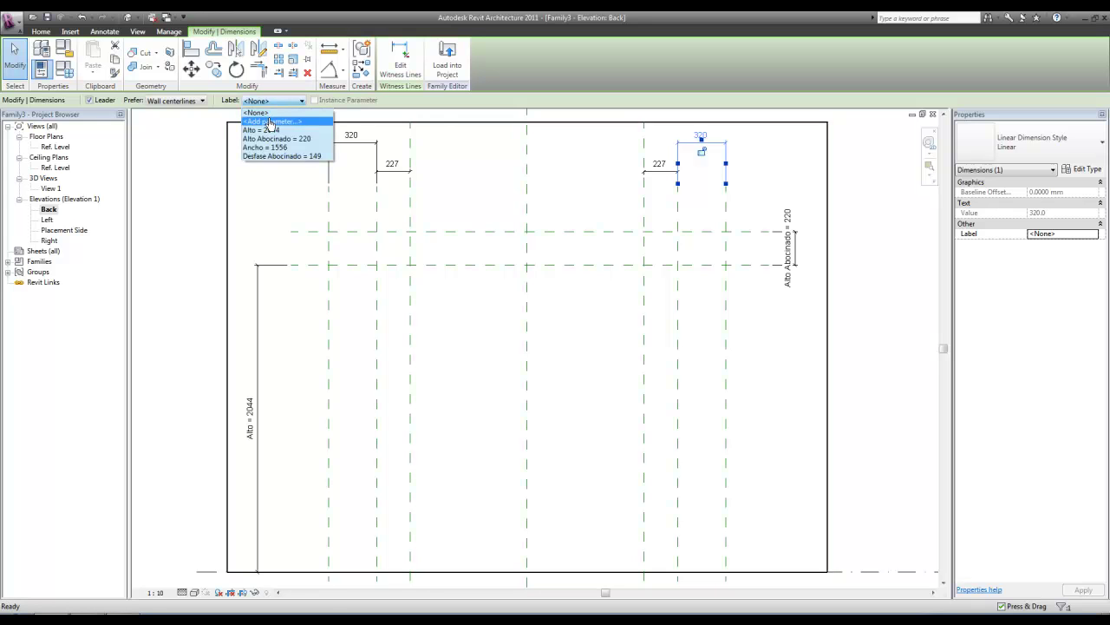
pyautogui.click(271, 122)
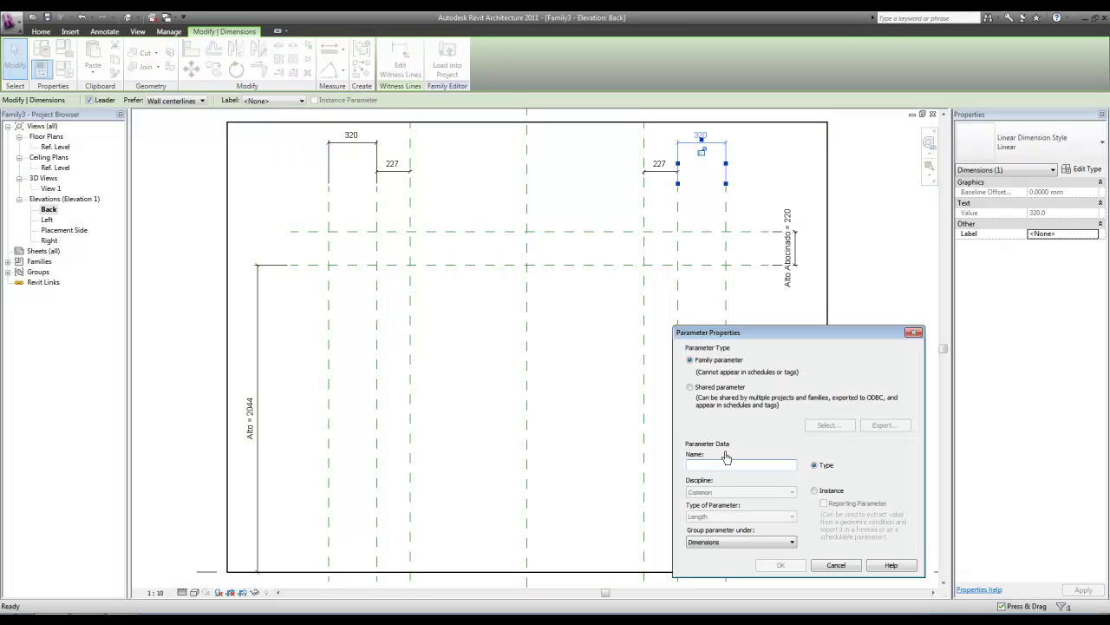
pyautogui.write('Ancho Abocinado')
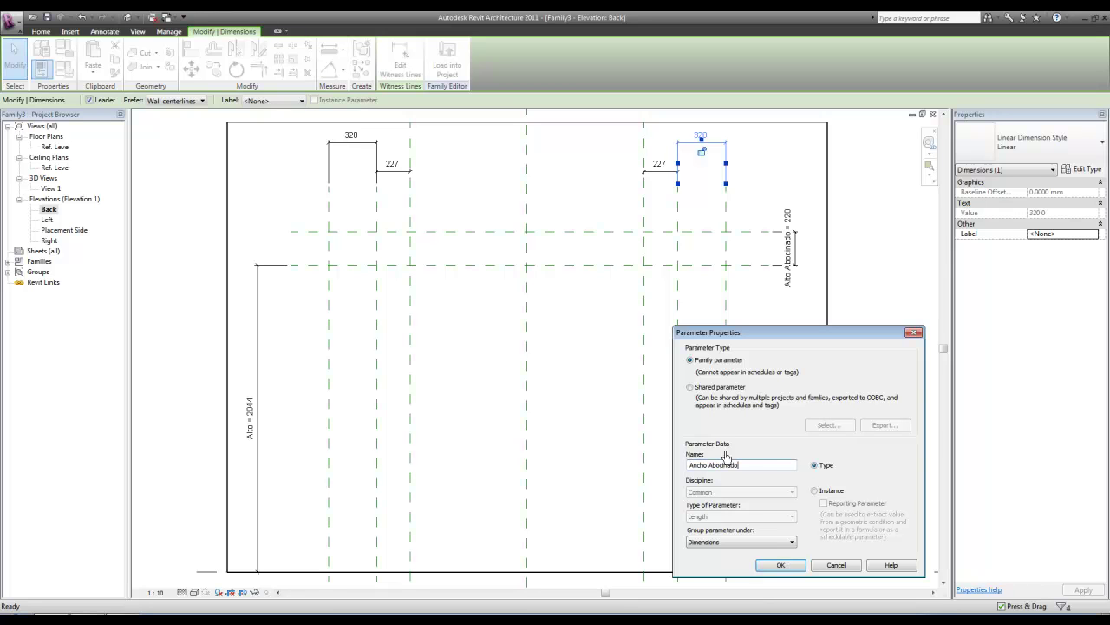
pyautogui.click(823, 496)
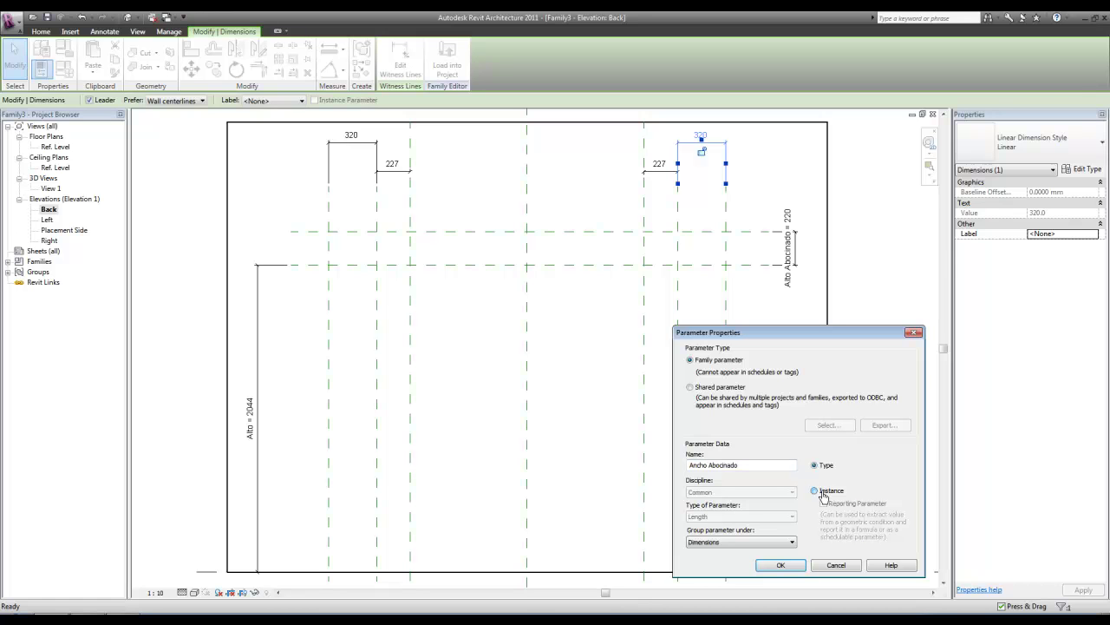
pyautogui.click(782, 565)
# Assign the existing Ancho Abocinado parameter to the dimension between the two outermost left-hand vertical reference planes
pyautogui.click(353, 167)
pyautogui.click(262, 101)
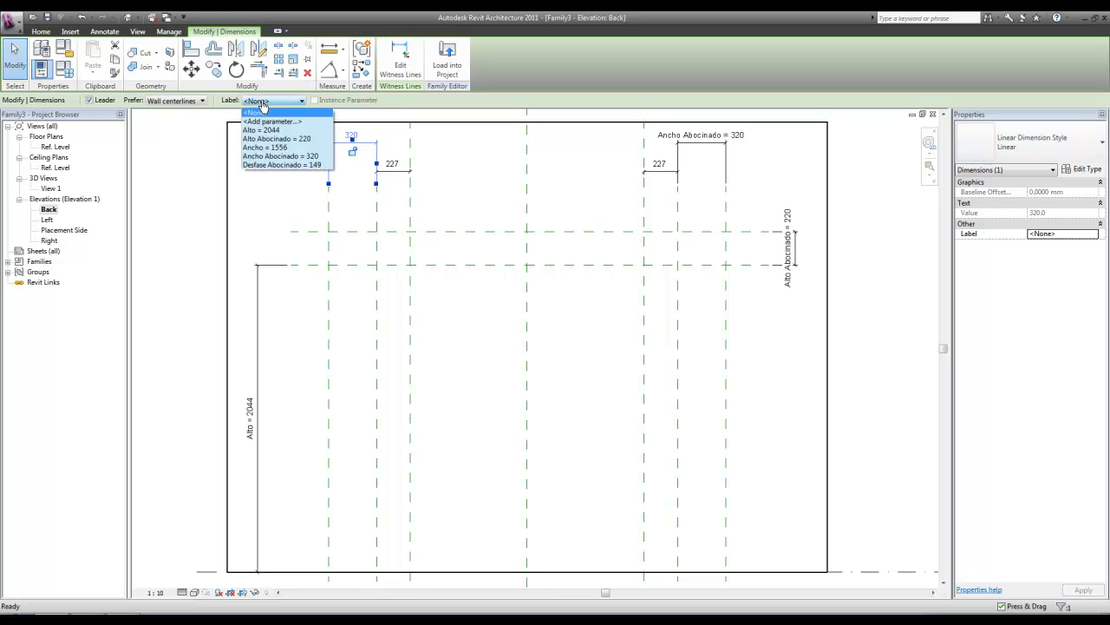
pyautogui.click(274, 156)
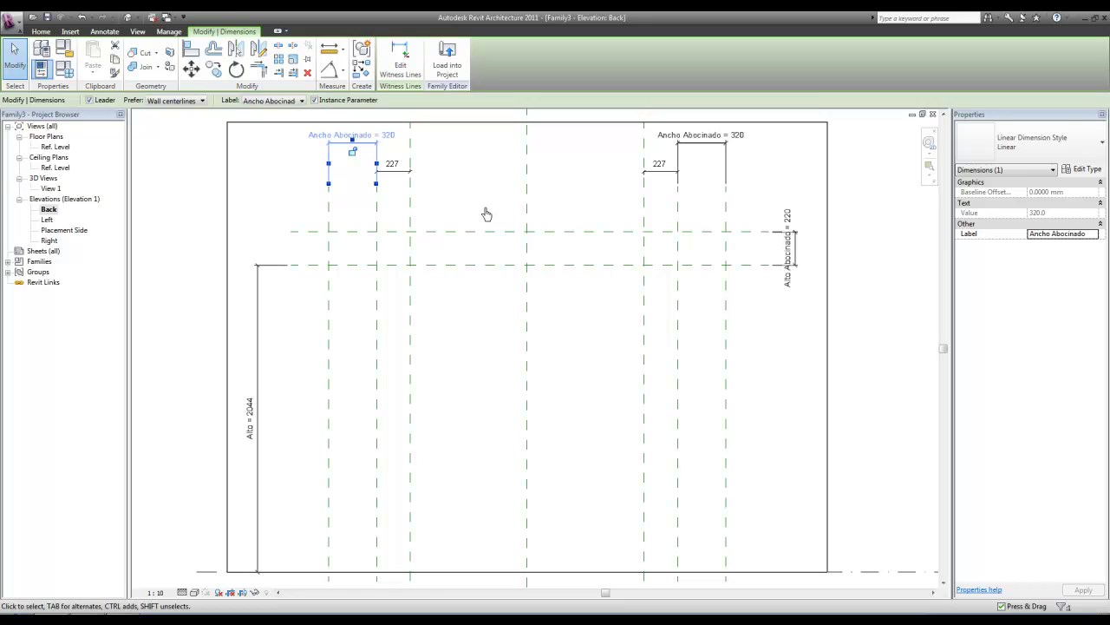
# Label the left-hand dimension between the innermost vertical plane and its outer neighbour with a new instance parameter named Ancho Inicio Abocinado
pyautogui.click(397, 170)
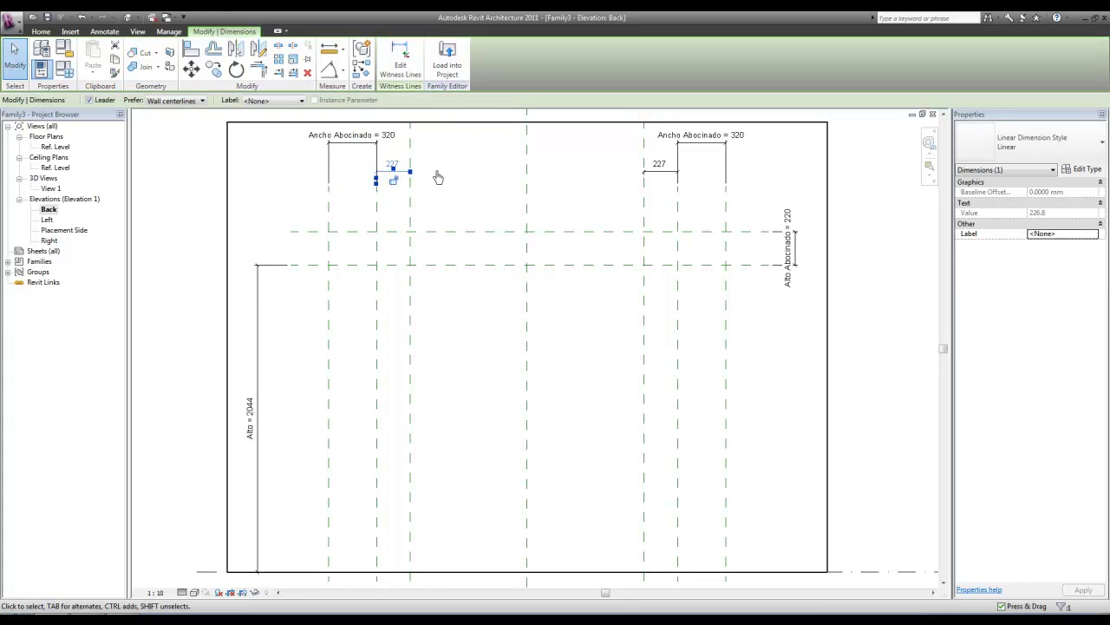
pyautogui.click(273, 101)
pyautogui.click(267, 122)
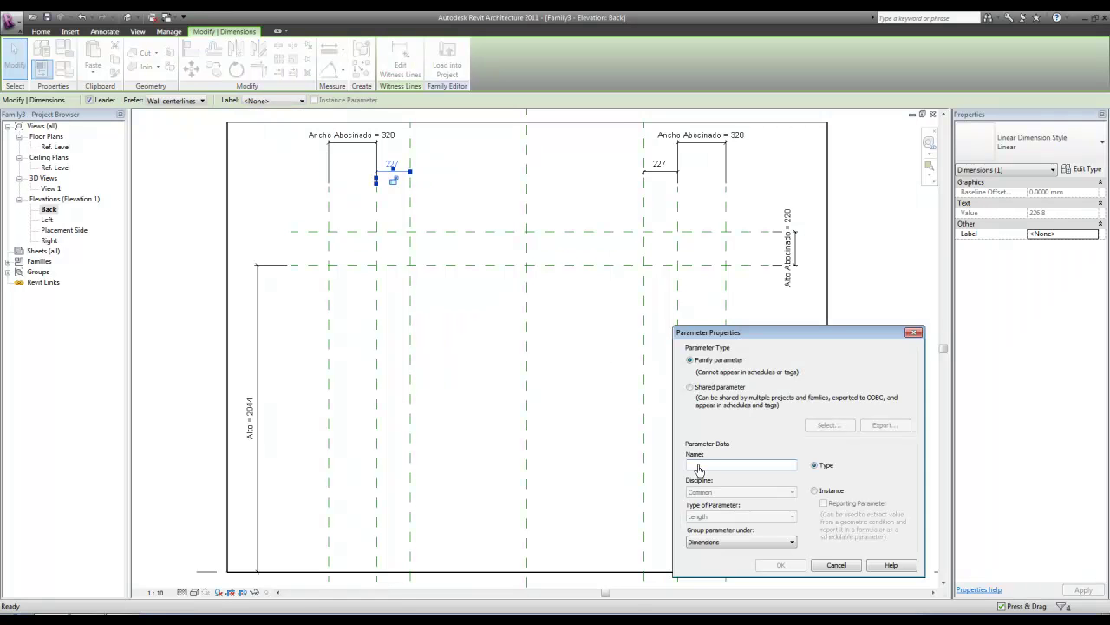
pyautogui.write('Ancho Inic')
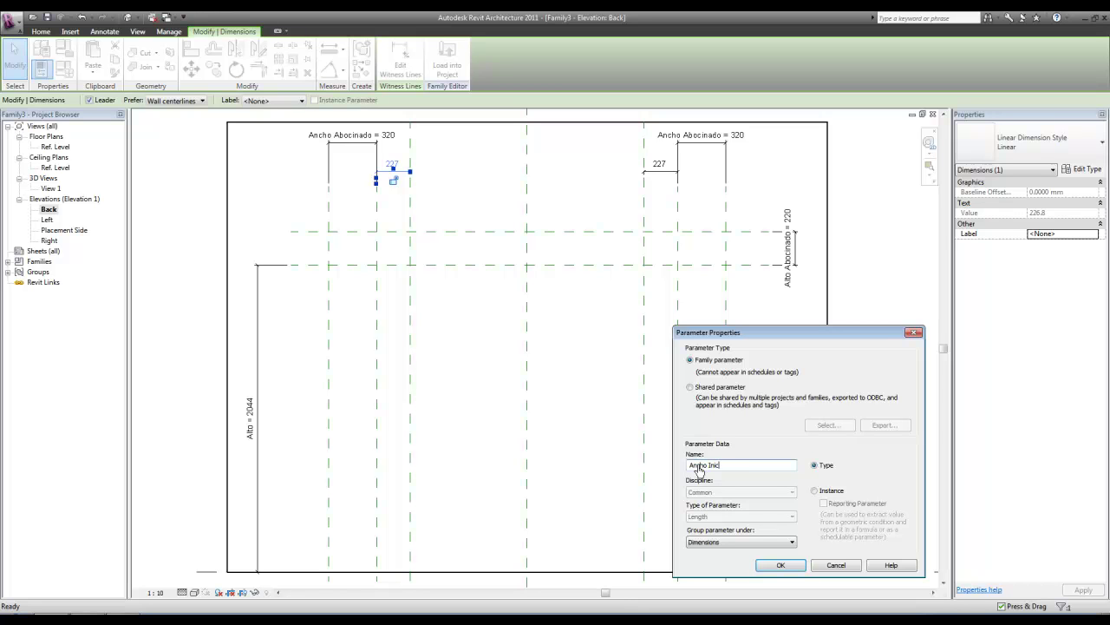
pyautogui.write('io Abocinado')
pyautogui.click(820, 493)
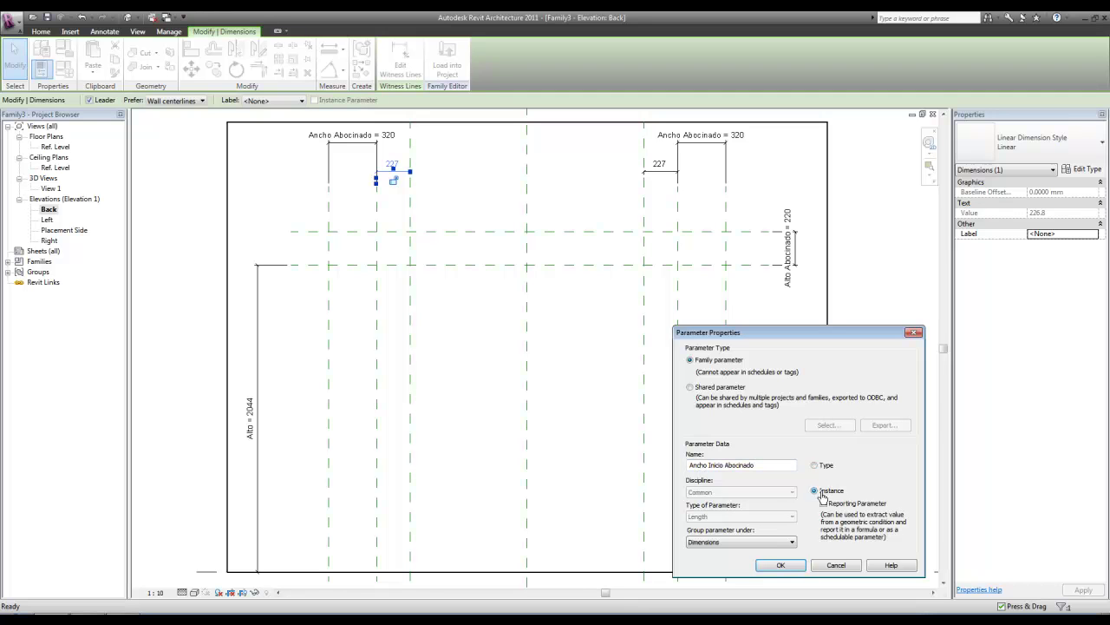
pyautogui.click(781, 565)
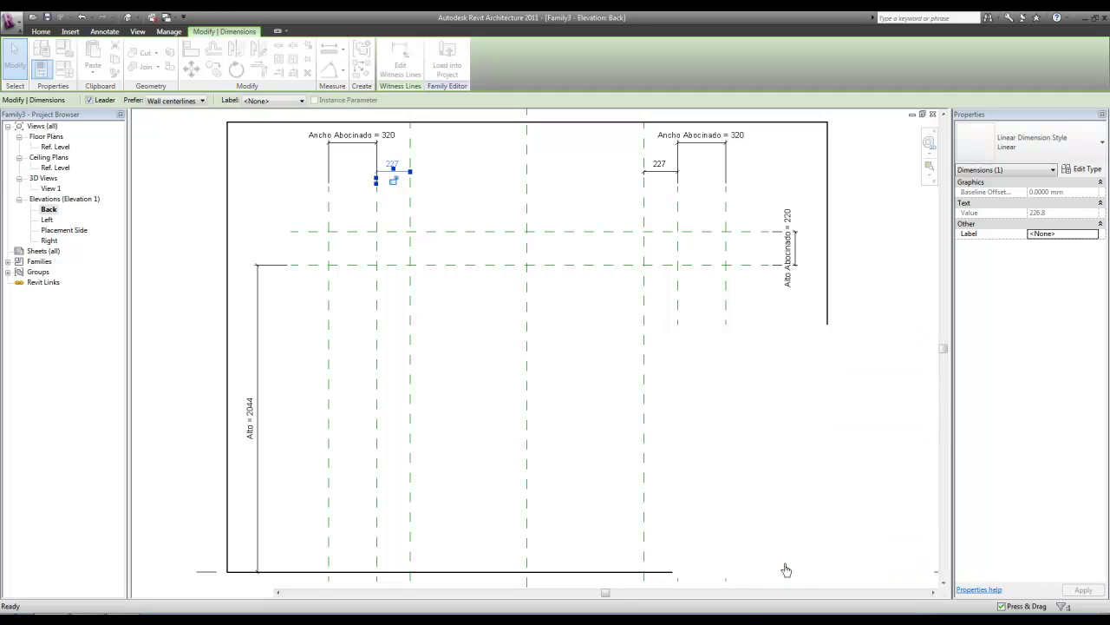
pyautogui.click(884, 541)
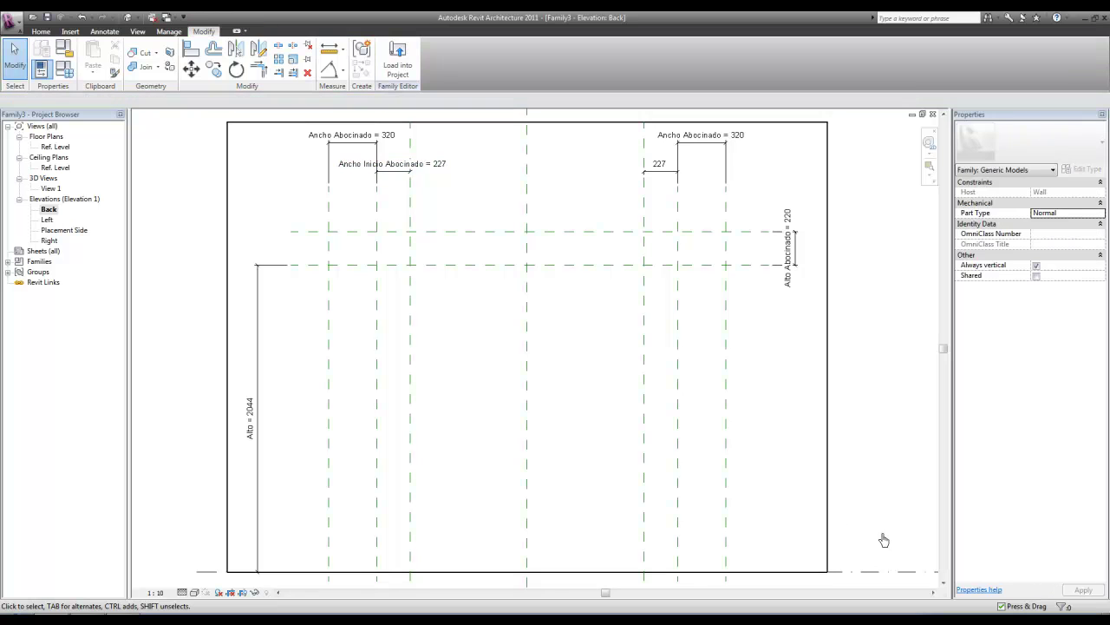
# Assign the existing Ancho Inicio Abocinado parameter to the right-hand dimension between the innermost vertical plane and its outer neighbour
pyautogui.click(660, 173)
pyautogui.click(273, 102)
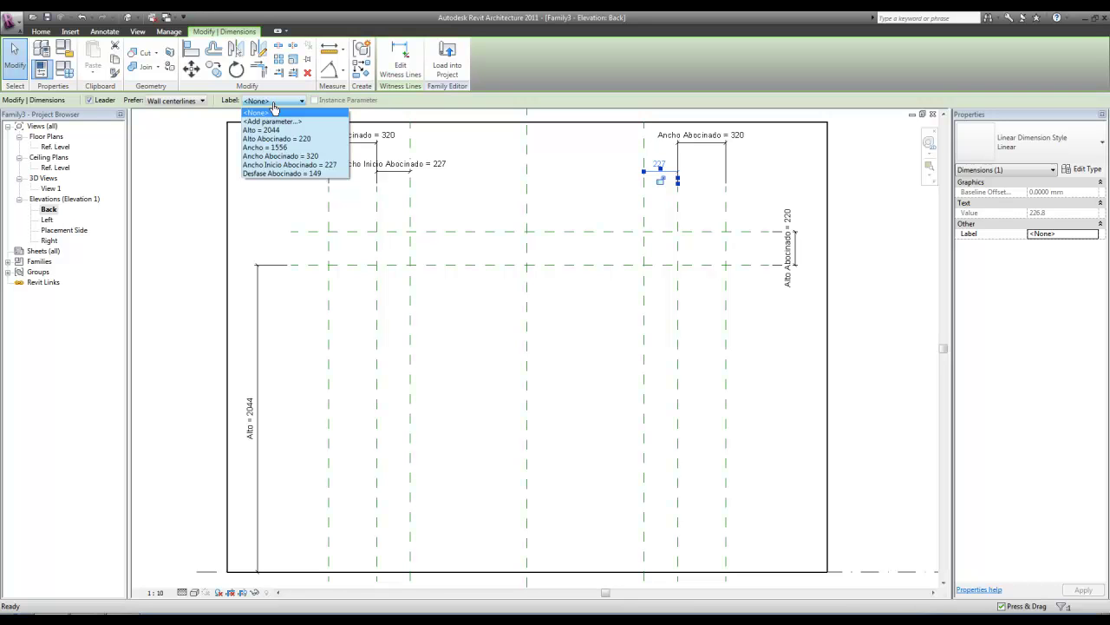
pyautogui.click(287, 165)
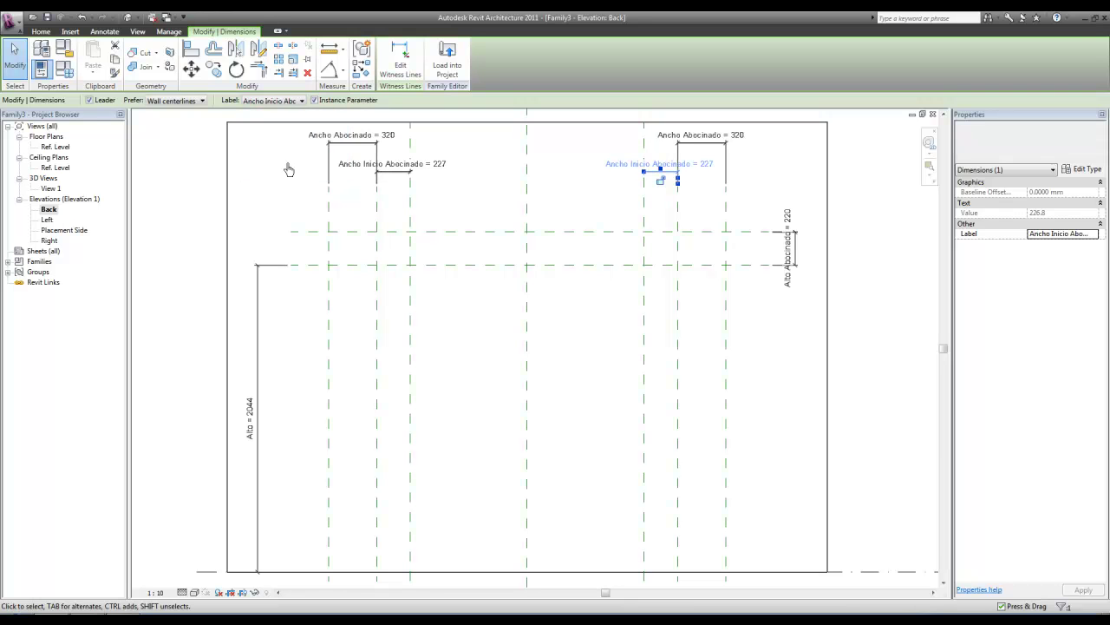
pyautogui.click(773, 477)
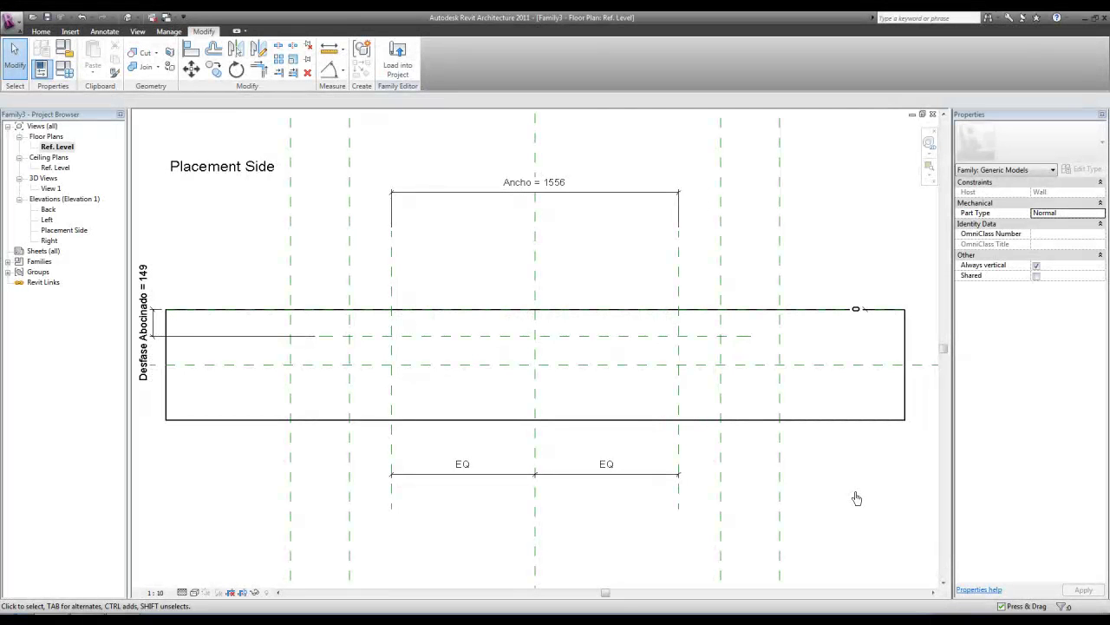
# Set the family type's Desfase Abocinado parameter to 300 and its Ancho parameter to 1000
pyautogui.click(65, 72)
pyautogui.moveTo(883, 341); pyautogui.dragTo(866, 346)
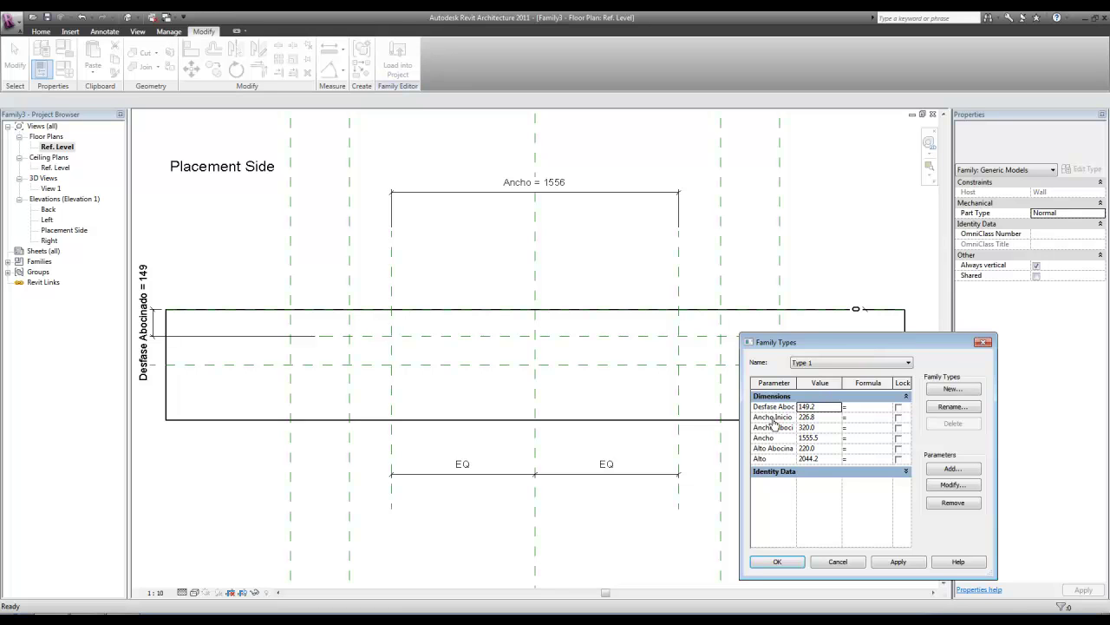
pyautogui.doubleClick(826, 410)
pyautogui.moveTo(796, 384); pyautogui.dragTo(858, 408)
pyautogui.write('300')
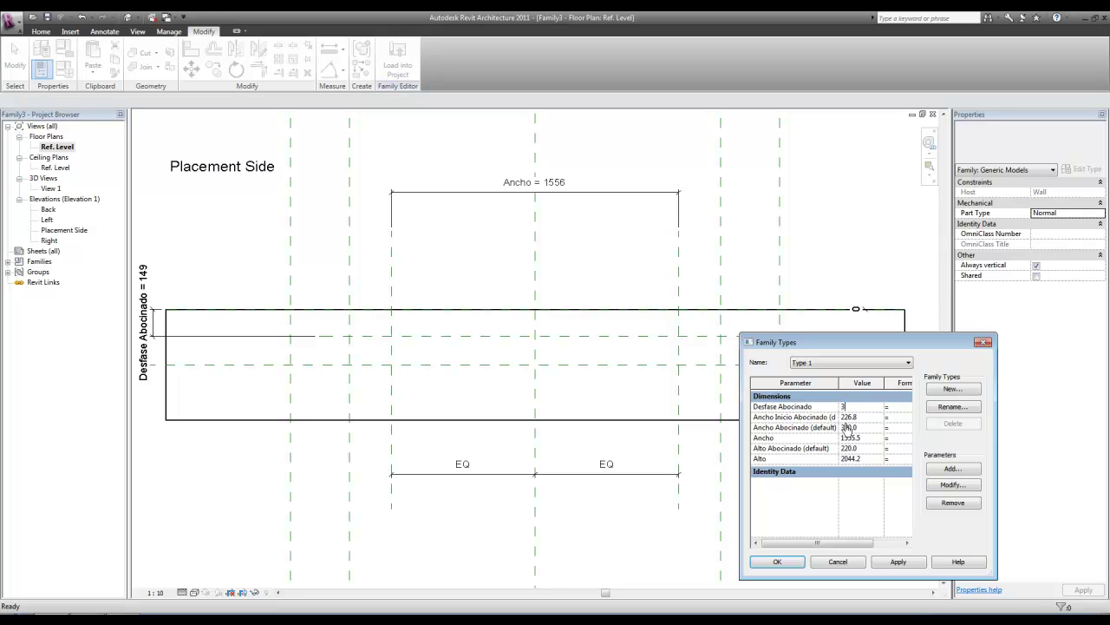
pyautogui.click(898, 562)
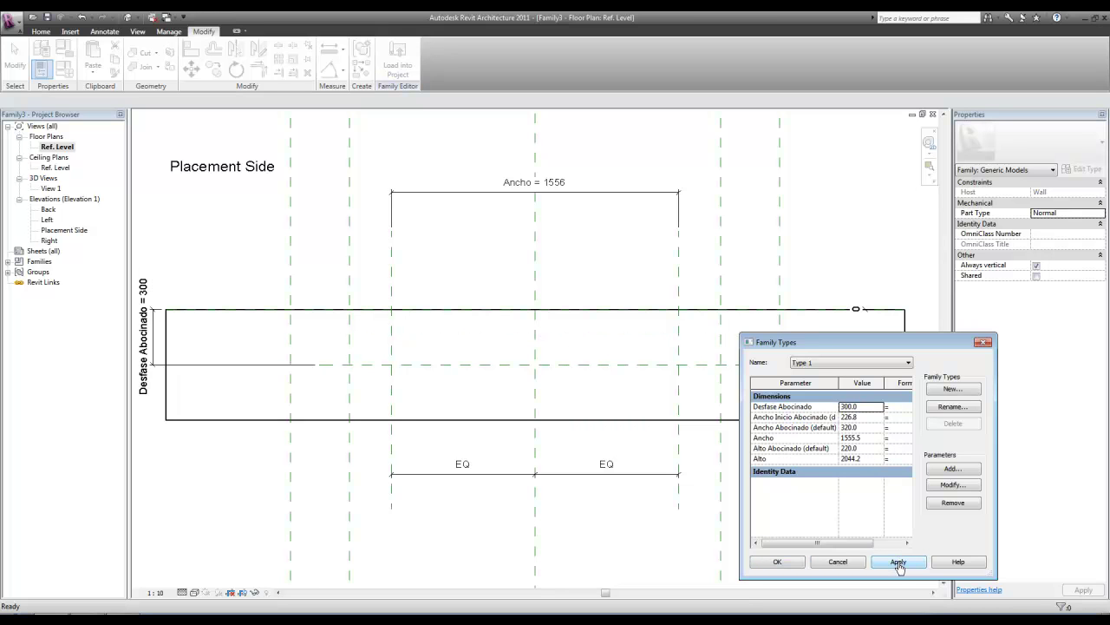
pyautogui.doubleClick(872, 440)
pyautogui.write('1000')
pyautogui.click(902, 562)
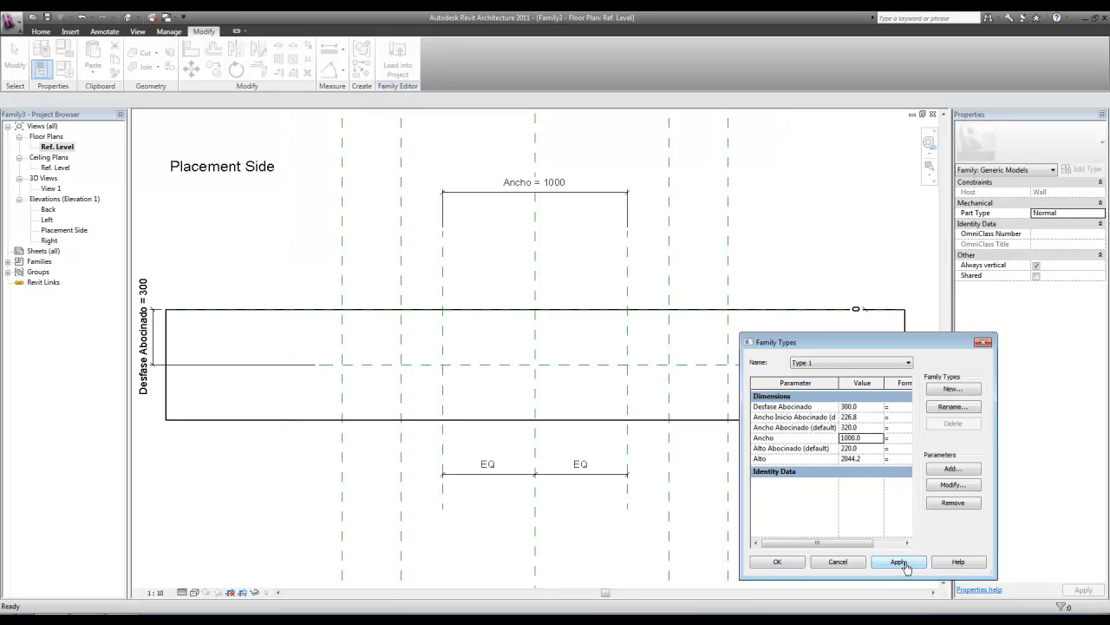
pyautogui.click(779, 561)
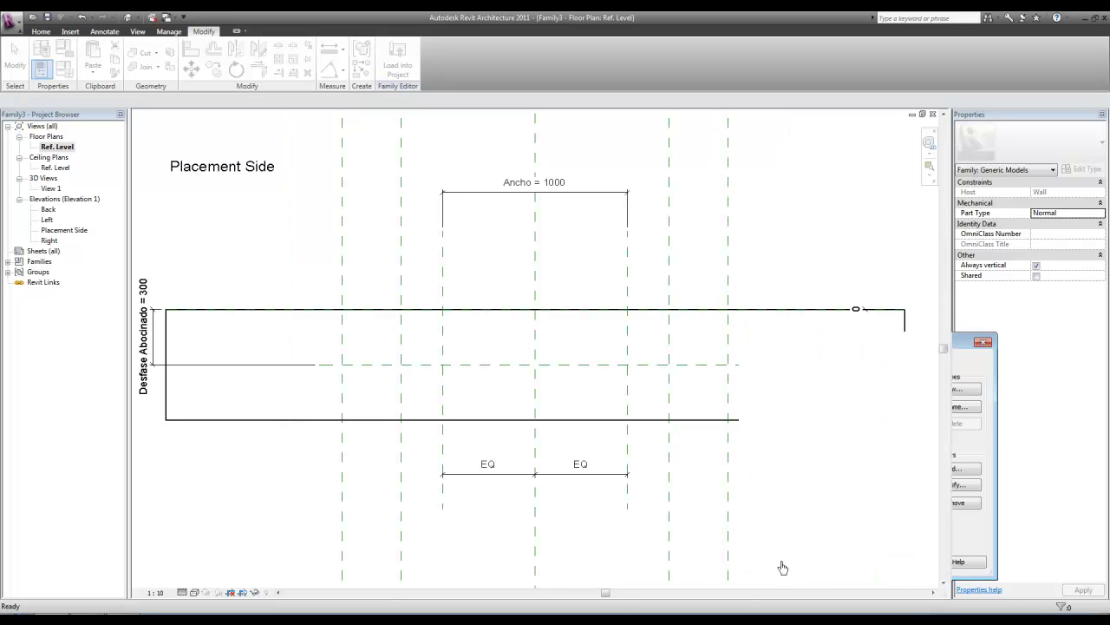
# In the Back elevation, set the family type's Alto parameter to 2200 and Alto Abocinado to 100
pyautogui.doubleClick(43, 209)
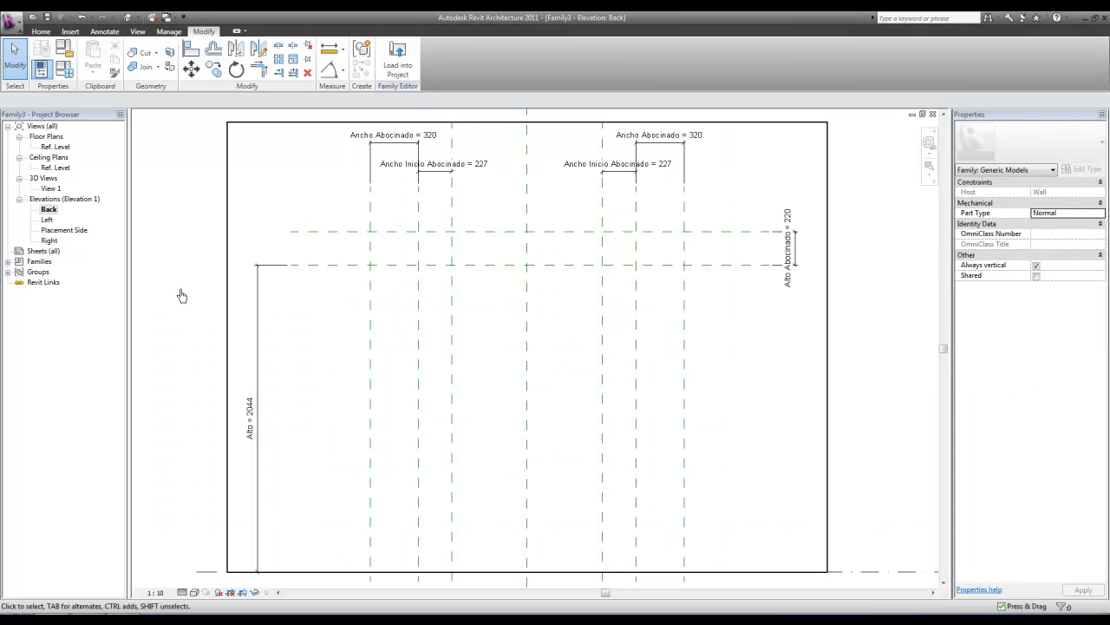
pyautogui.click(64, 68)
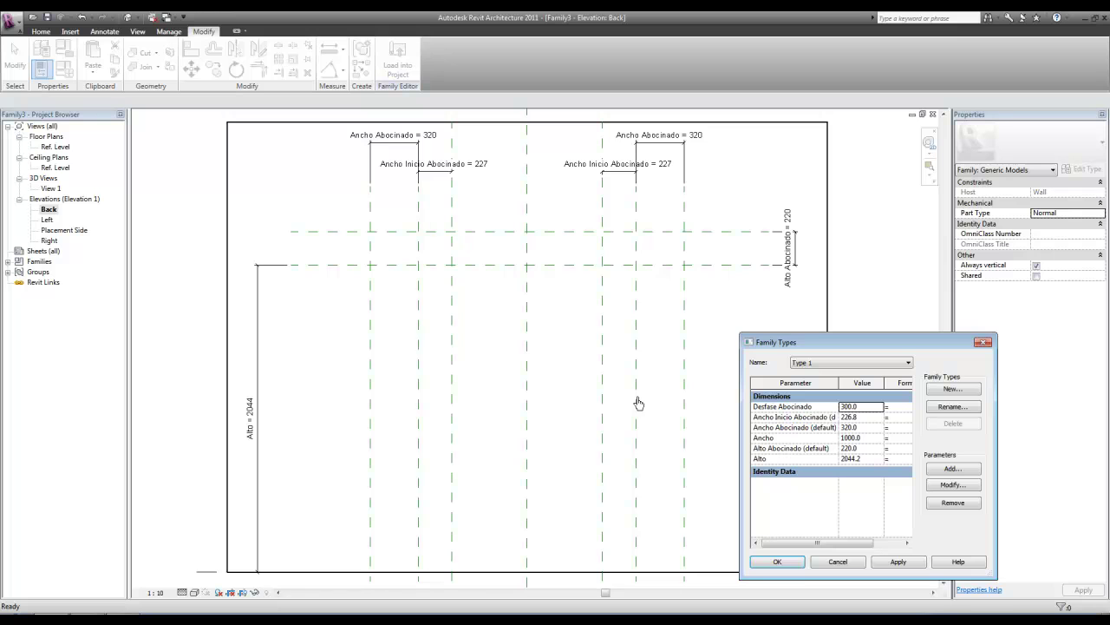
pyautogui.click(870, 461)
pyautogui.write('2200')
pyautogui.click(899, 563)
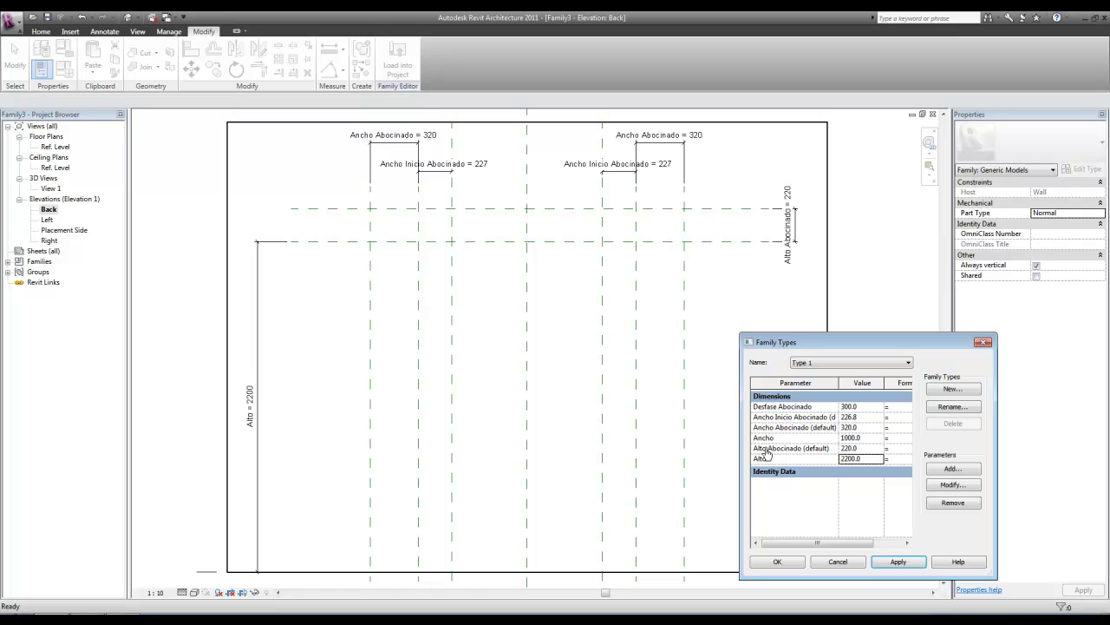
pyautogui.click(863, 450)
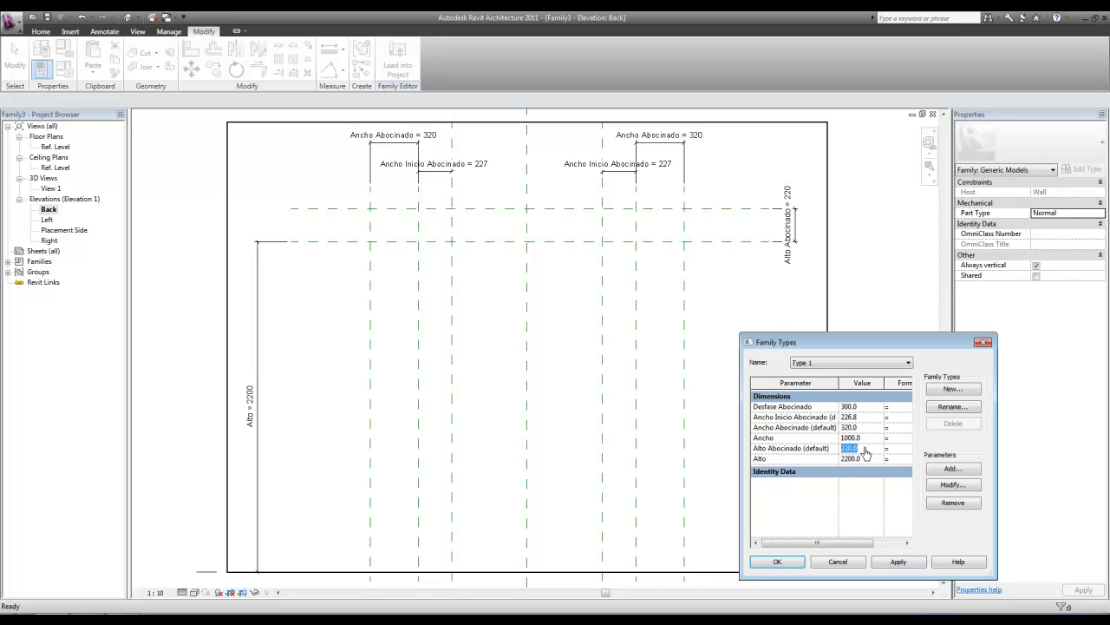
pyautogui.write('100')
pyautogui.click(900, 563)
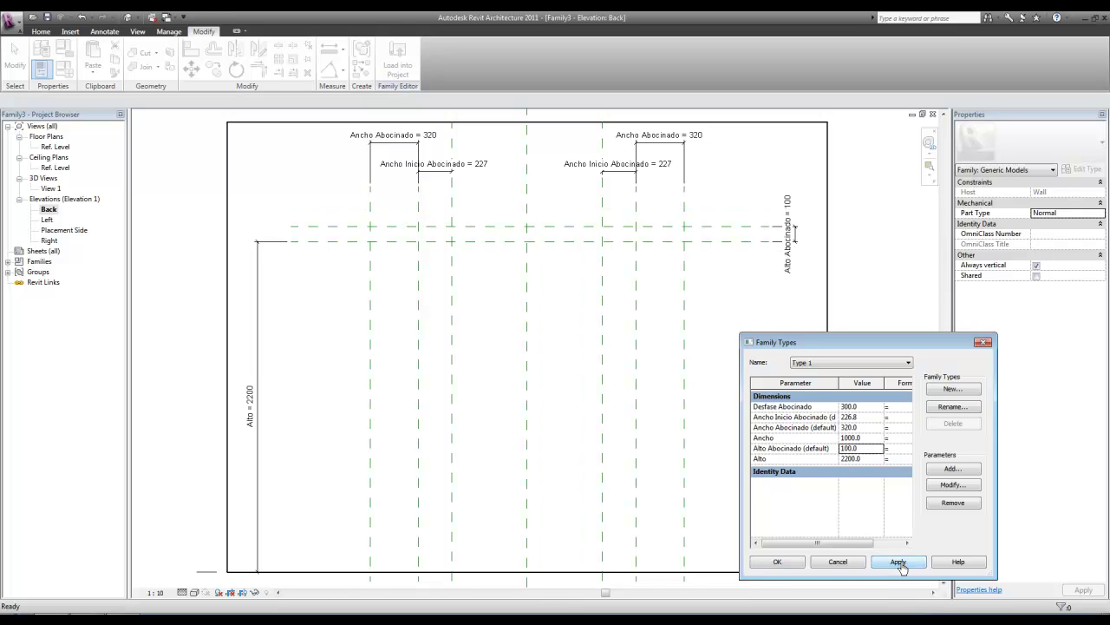
# Set the family type's Ancho Abocinado parameter to 500 and Ancho Inicio Abocinado to 350
pyautogui.click(865, 427)
pyautogui.write('500')
pyautogui.click(898, 563)
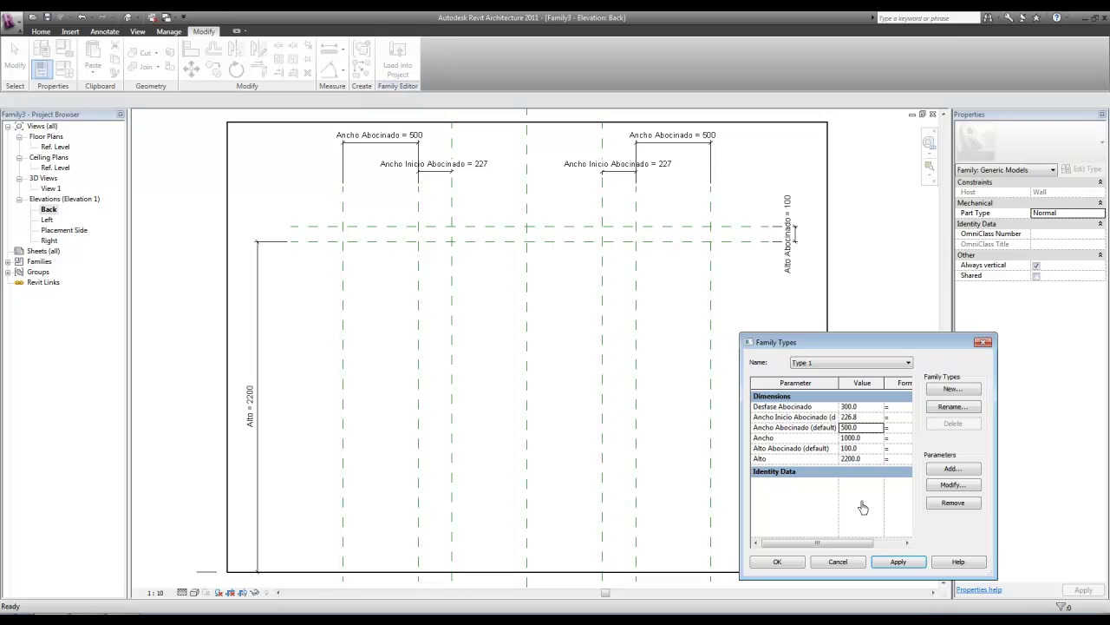
pyautogui.click(865, 417)
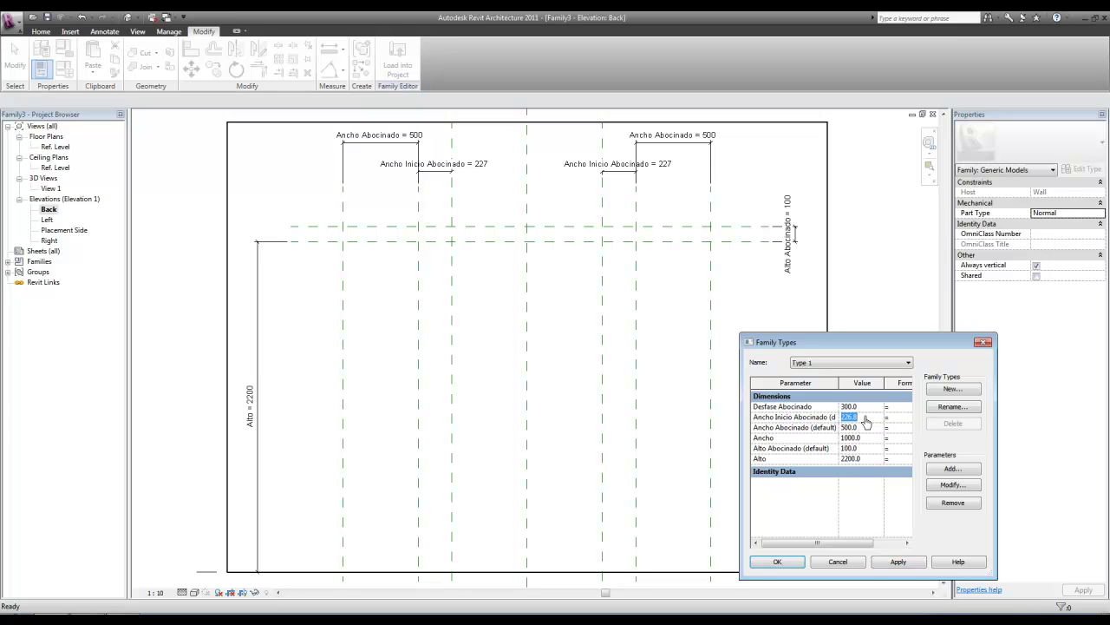
pyautogui.write('350')
pyautogui.click(898, 563)
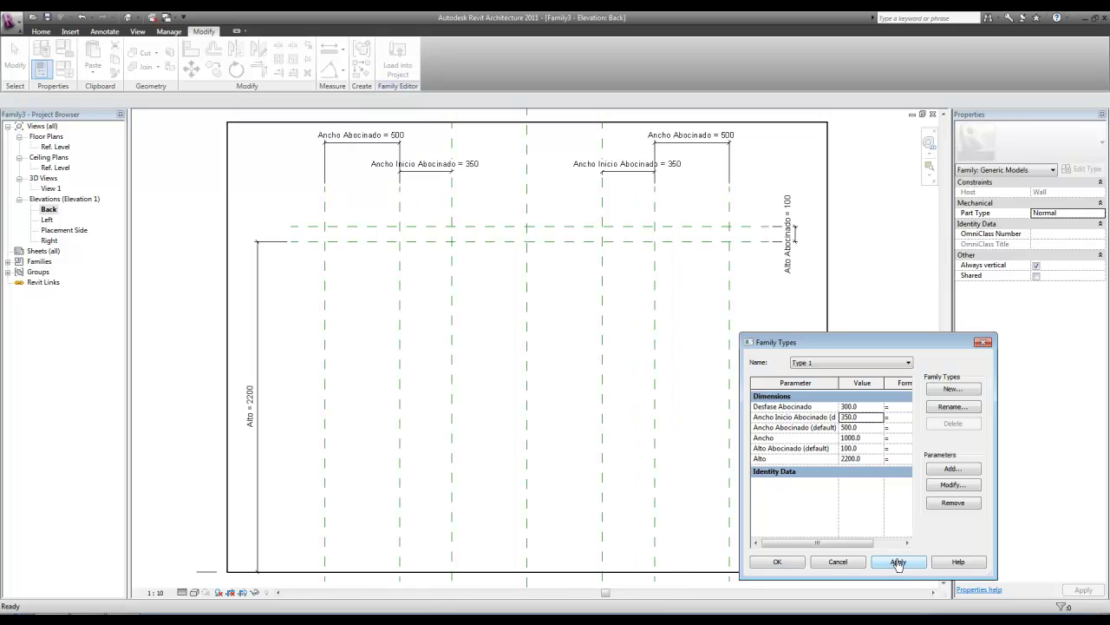
pyautogui.click(779, 562)
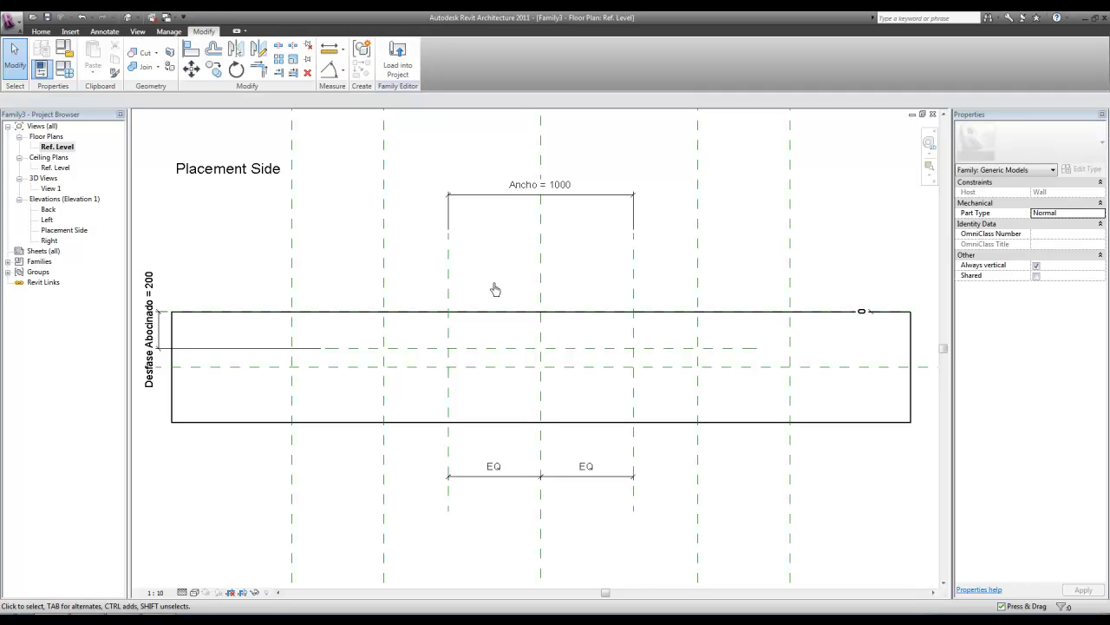
# Start a void extrusion in plan and pick locked sketch lines on the two Ancho planes, the placement-side wall face and the Desfase Abocinado plane
pyautogui.click(40, 32)
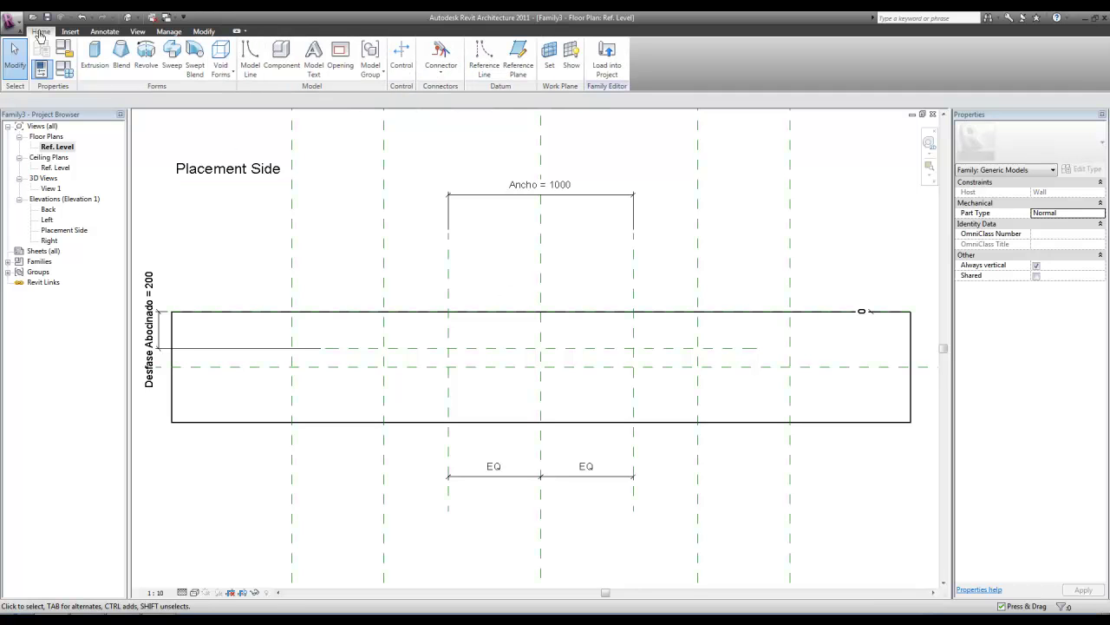
pyautogui.click(223, 76)
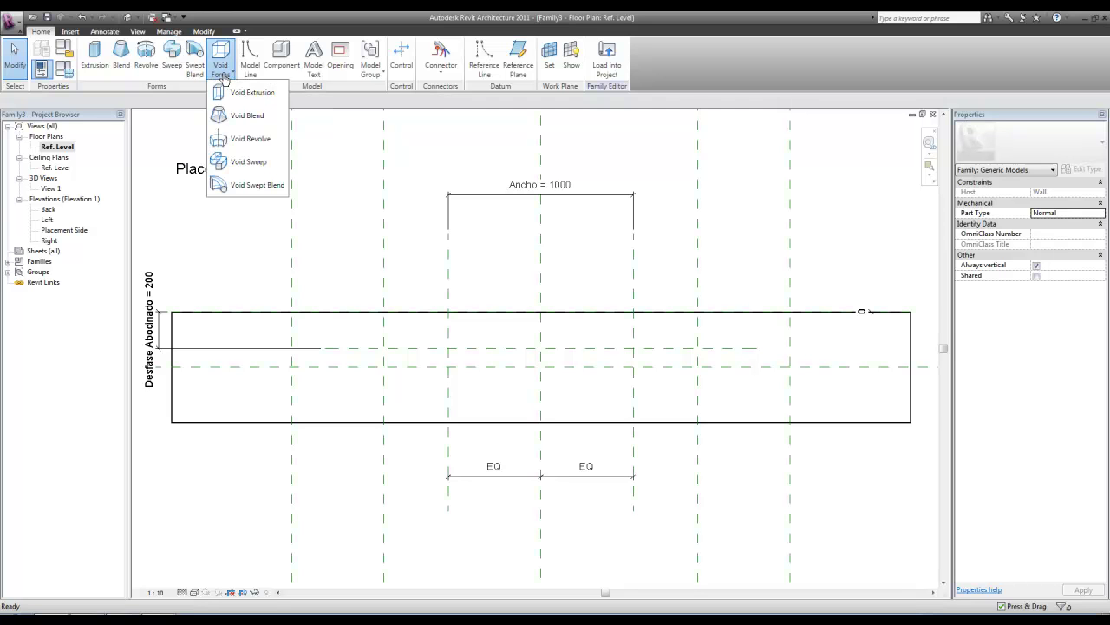
pyautogui.click(250, 96)
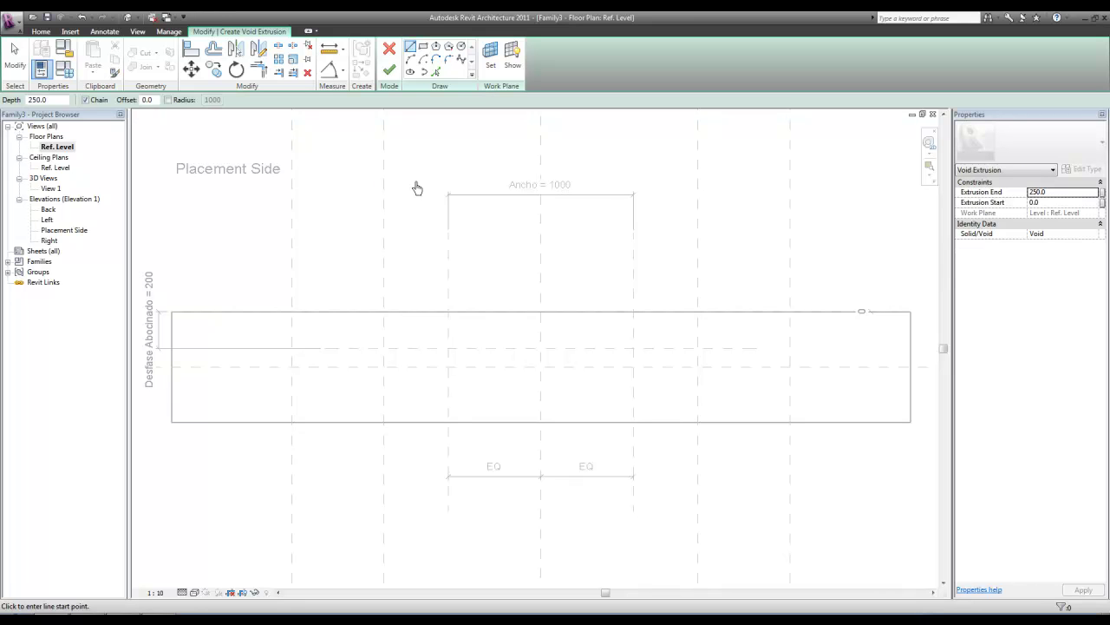
pyautogui.click(436, 73)
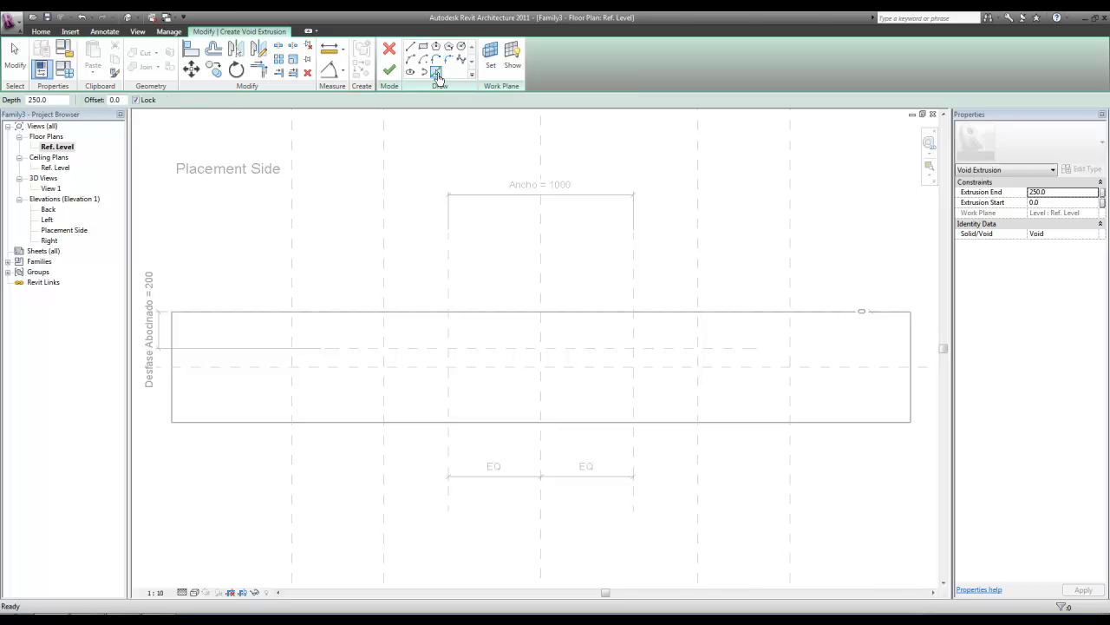
pyautogui.click(137, 101)
pyautogui.click(448, 296)
pyautogui.click(634, 298)
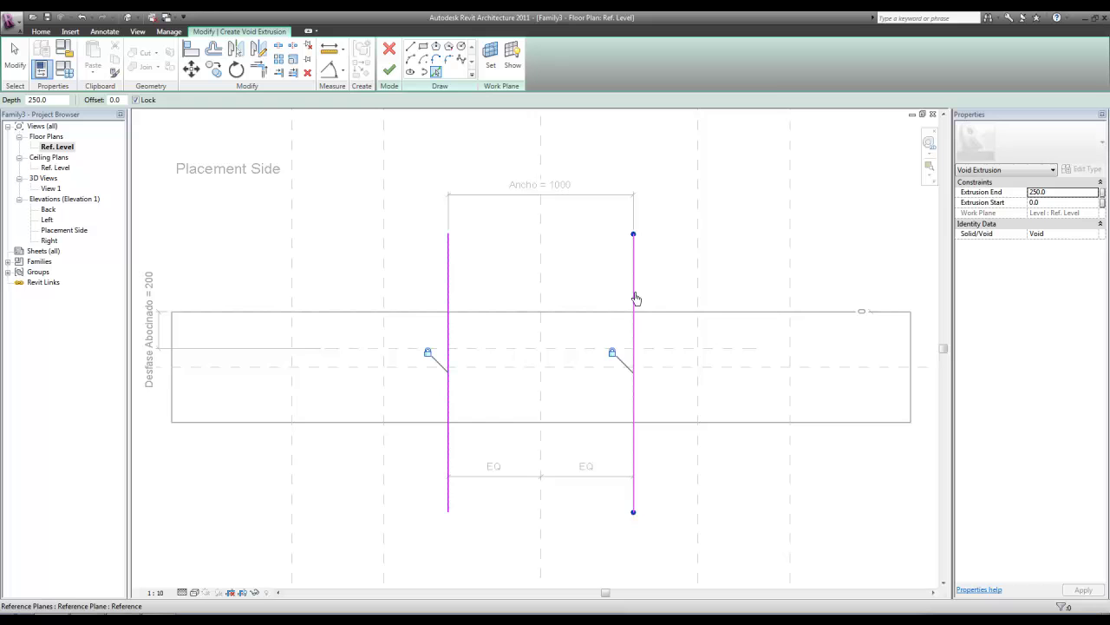
pyautogui.click(510, 312)
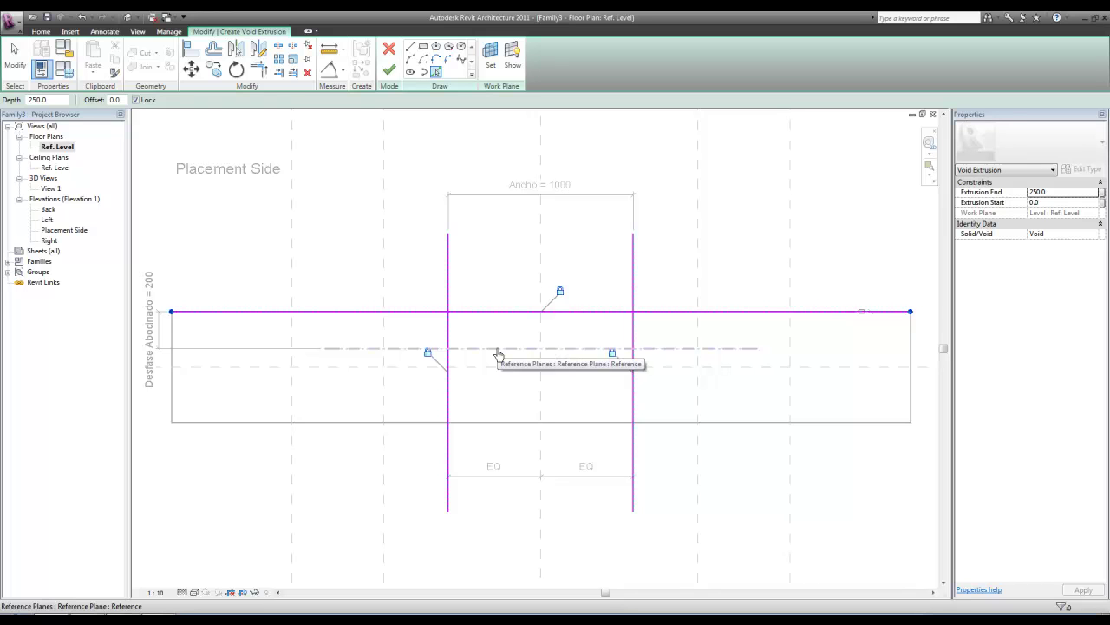
pyautogui.click(497, 350)
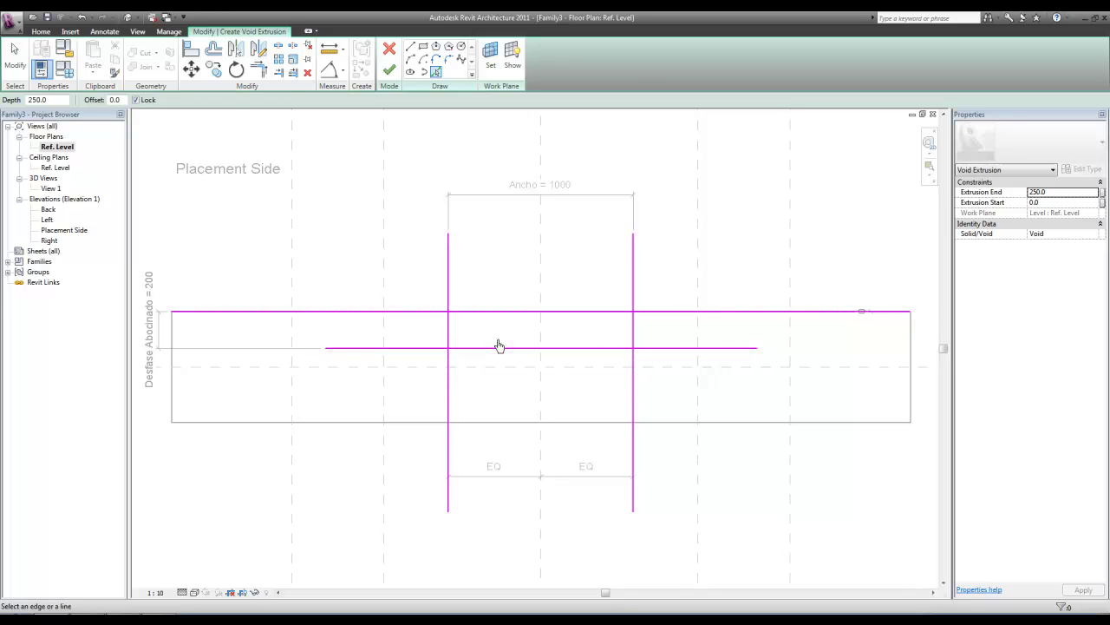
# Trim the four sketch lines into a closed rectangle between the Ancho planes and finish the void extrusion
pyautogui.click(261, 71)
pyautogui.click(471, 312)
pyautogui.click(448, 335)
pyautogui.click(451, 342)
pyautogui.click(479, 351)
pyautogui.click(620, 349)
pyautogui.click(632, 332)
pyautogui.click(626, 323)
pyautogui.click(572, 313)
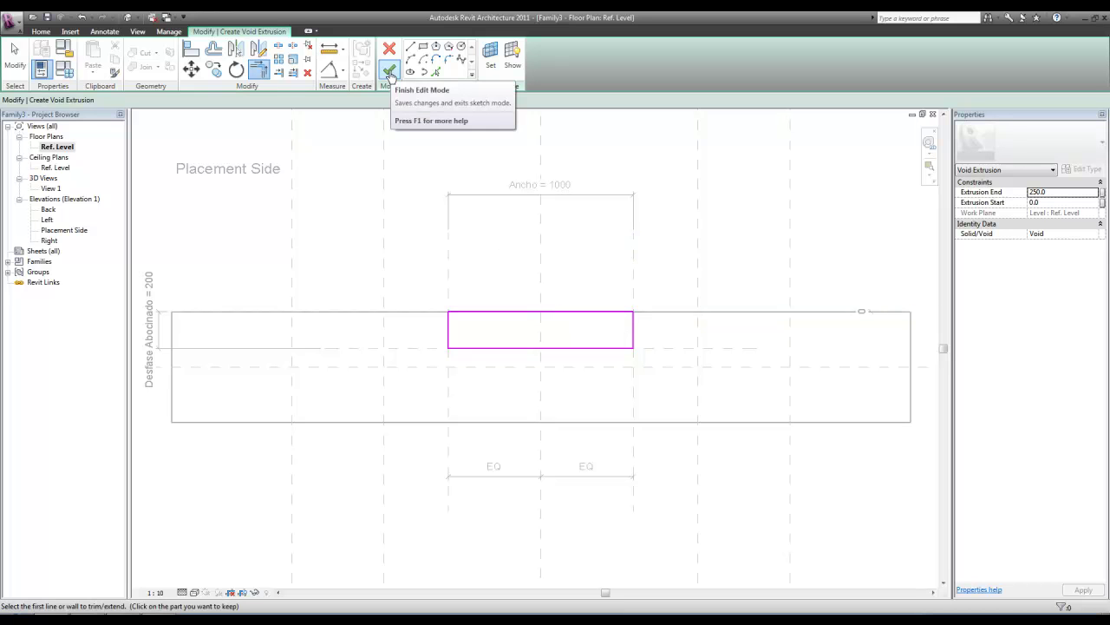
pyautogui.click(389, 74)
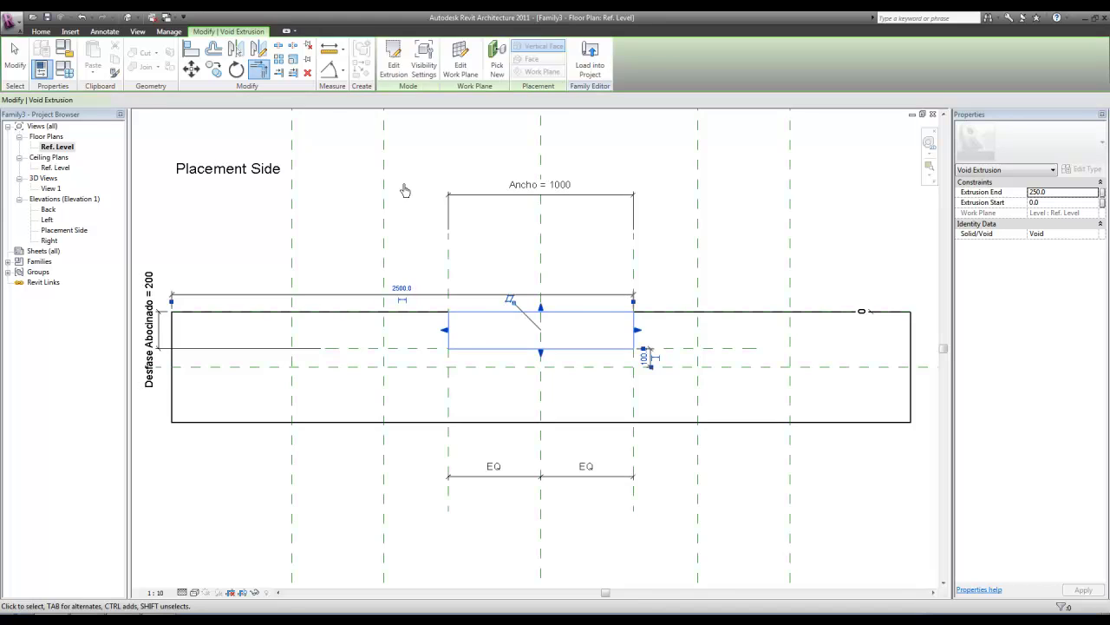
pyautogui.click(413, 230)
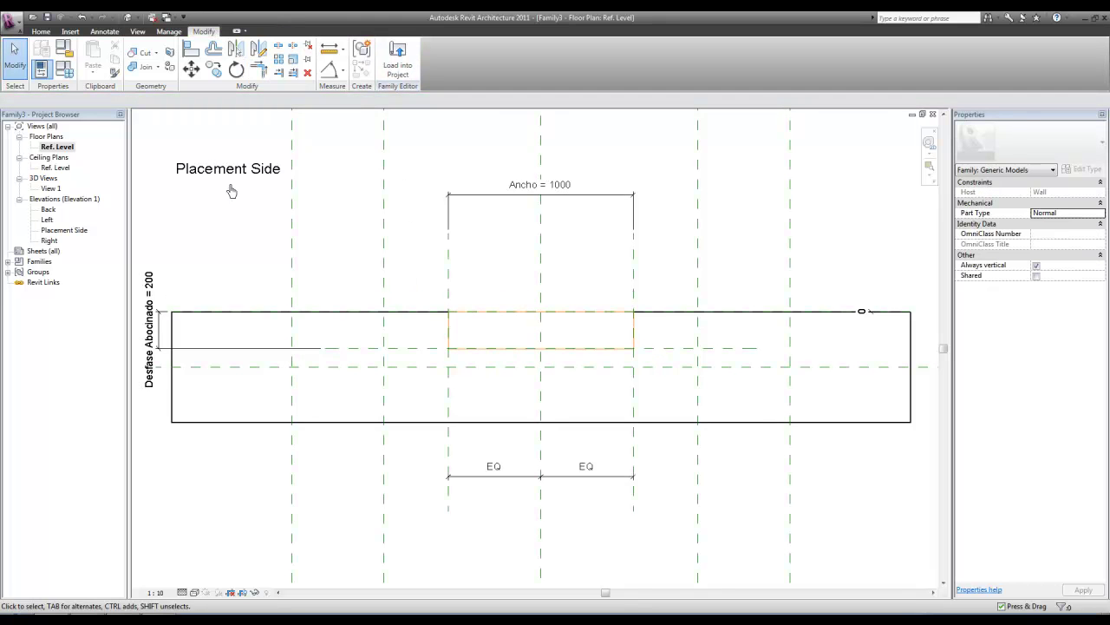
# In the Placement Side elevation, align the void extrusion's top edge to the lower horizontal reference plane that defines Alto and lock it
pyautogui.doubleClick(66, 231)
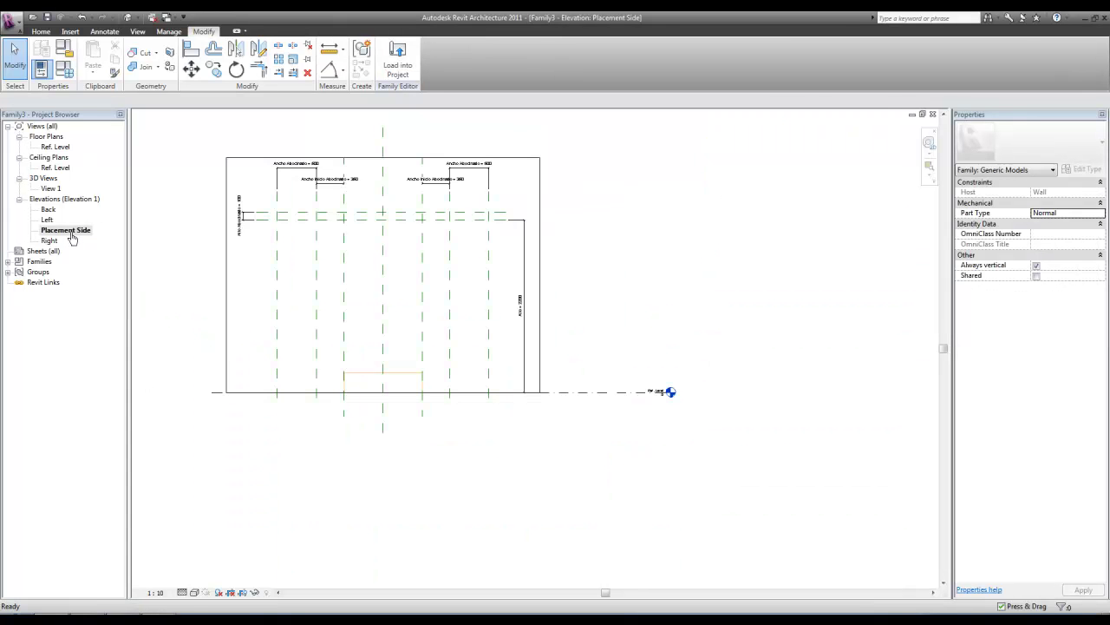
pyautogui.scroll(3, 381, 312)
pyautogui.moveTo(393, 284); pyautogui.dragTo(555, 383, button='middle')
pyautogui.scroll(2, 555, 373)
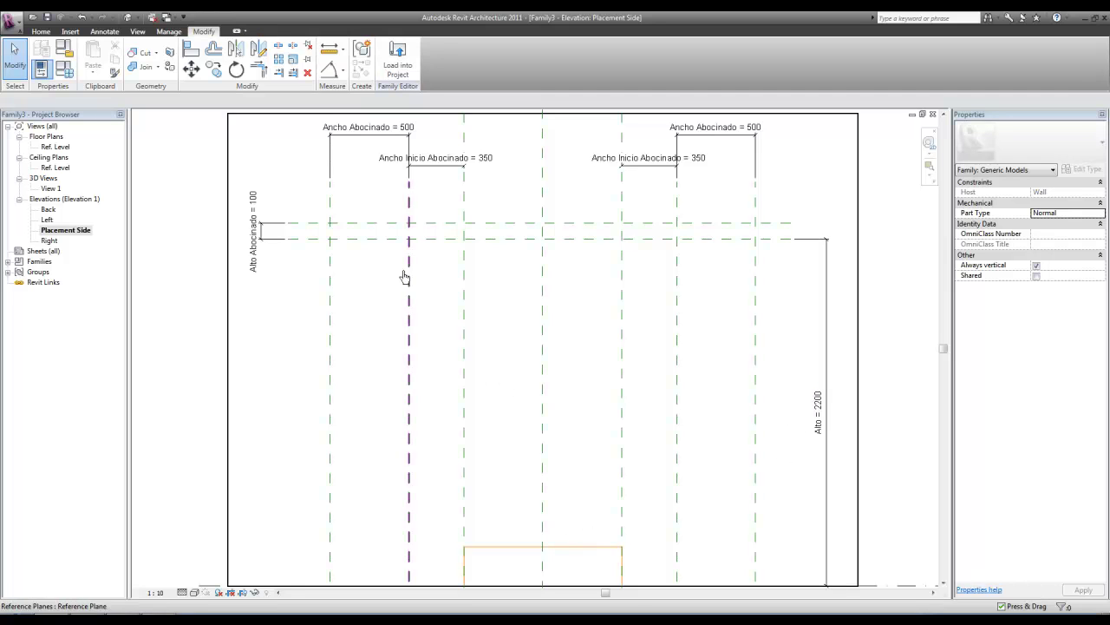
pyautogui.click(191, 49)
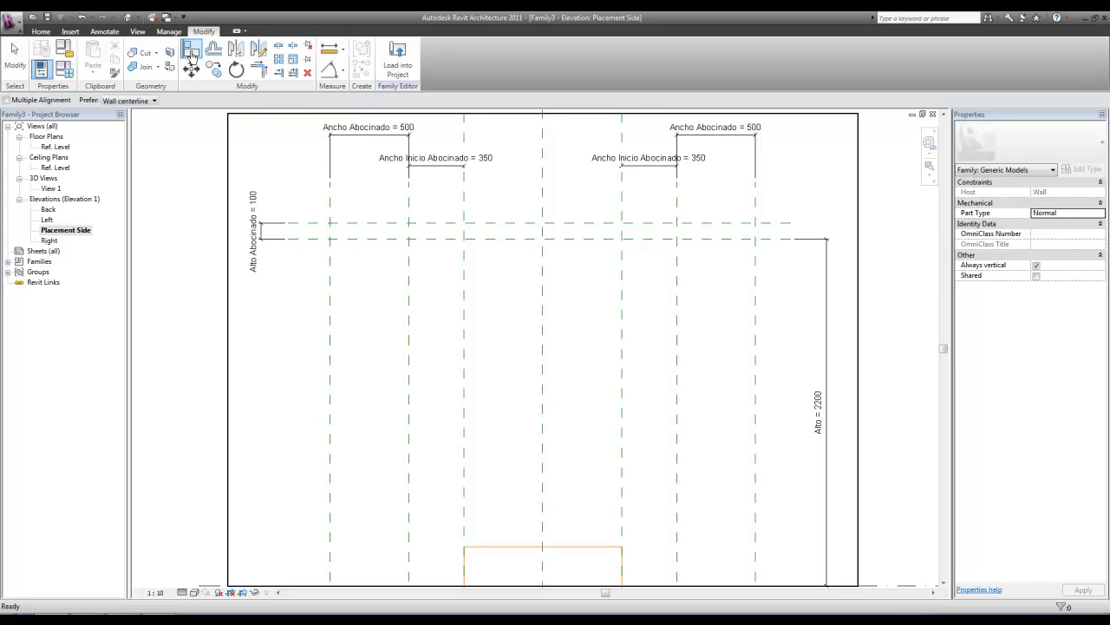
pyautogui.click(493, 240)
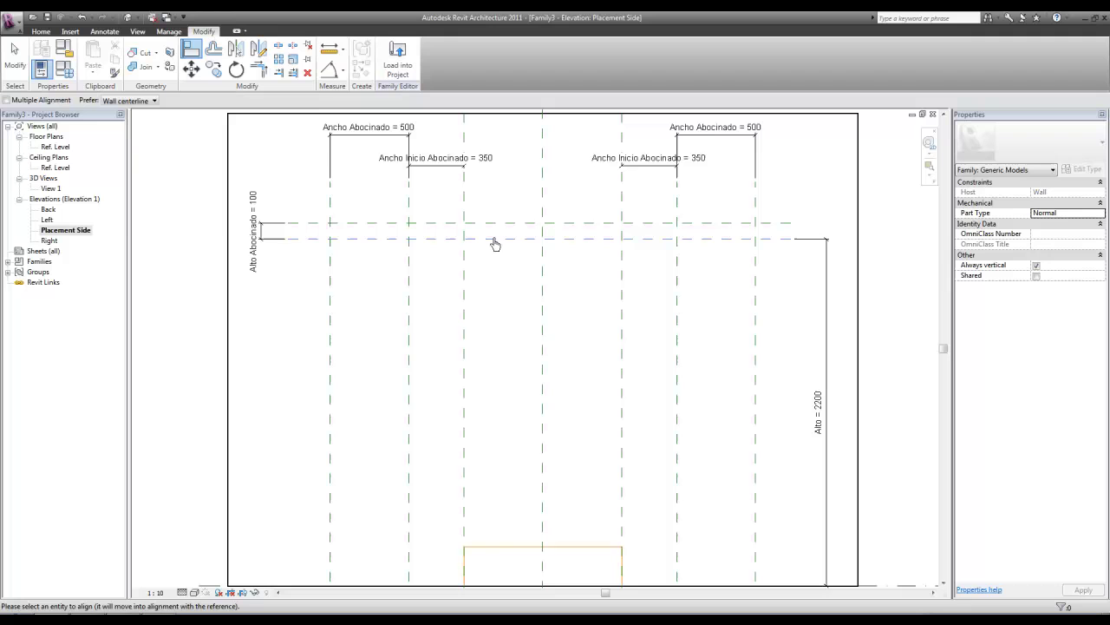
pyautogui.click(510, 548)
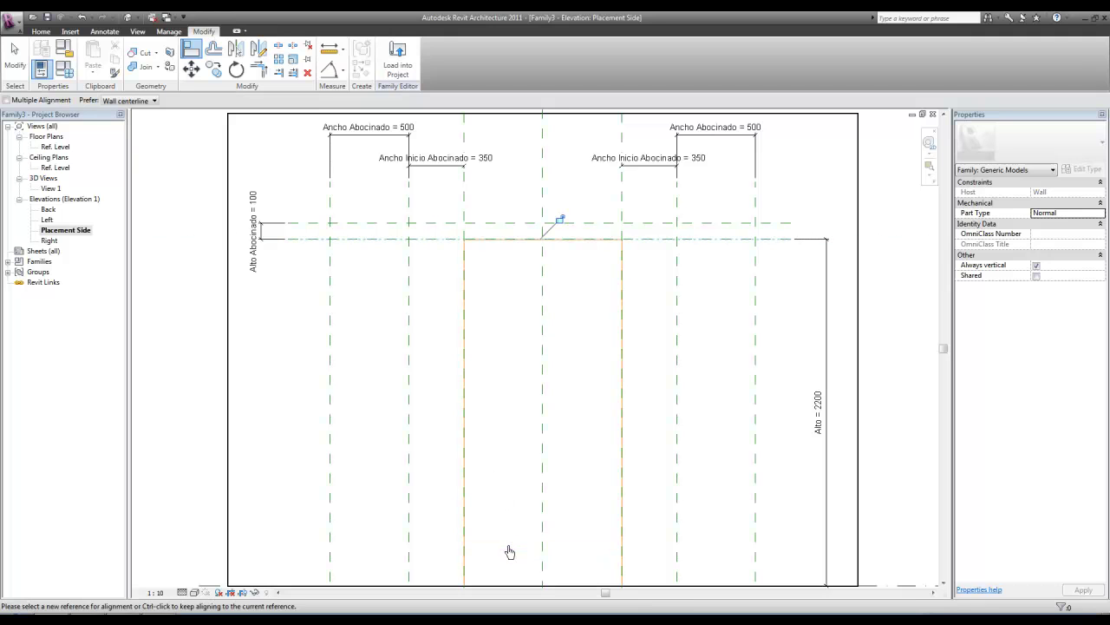
pyautogui.click(561, 223)
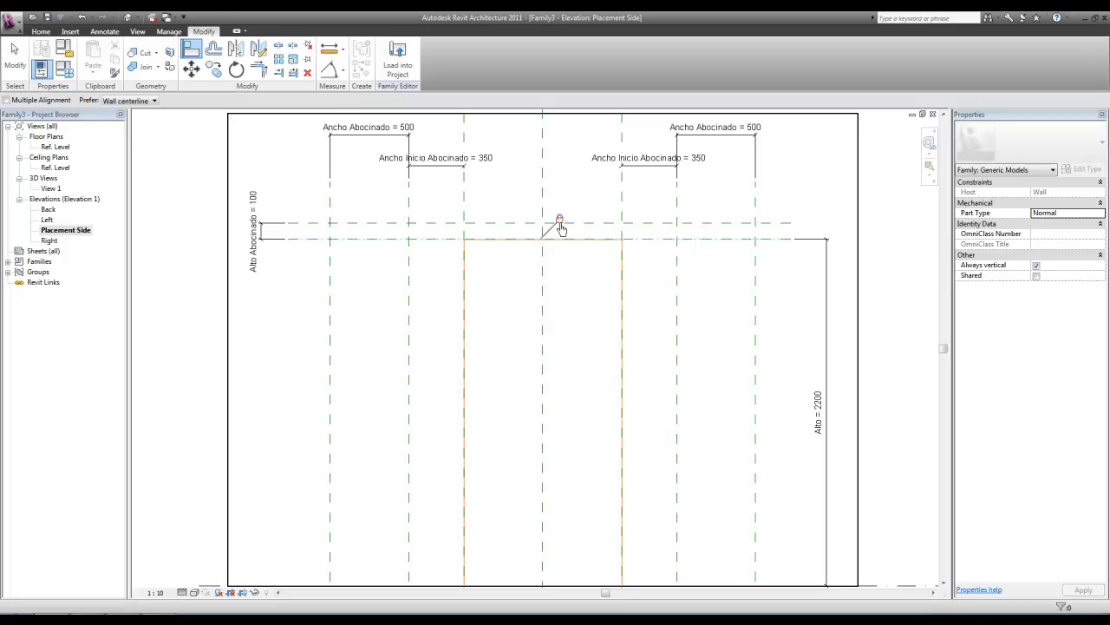
pyautogui.press('Escape')
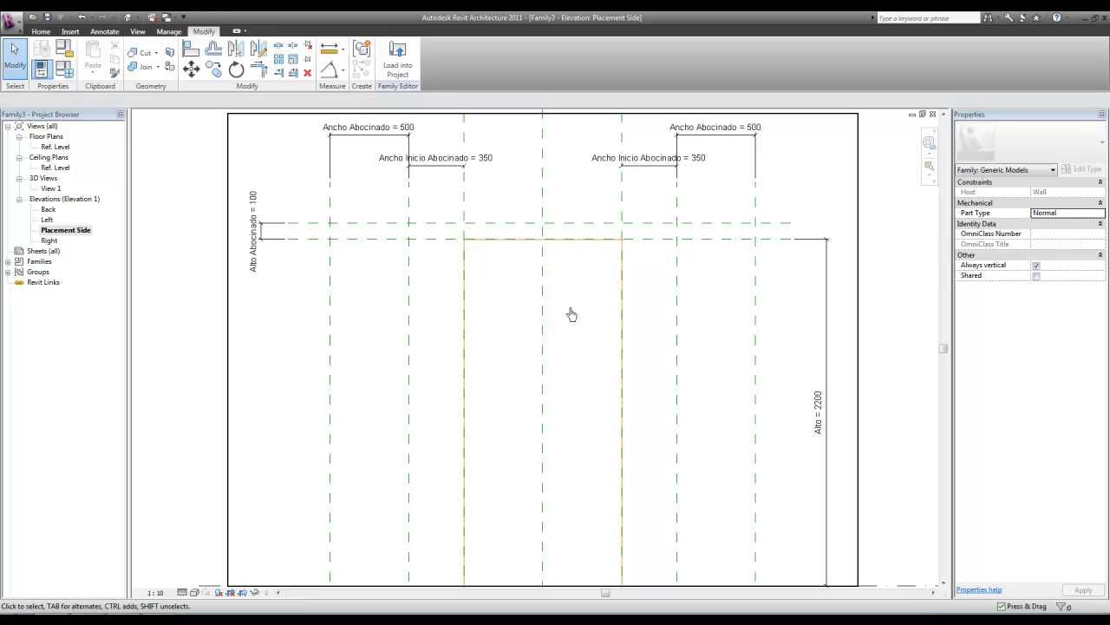
pyautogui.click(369, 127)
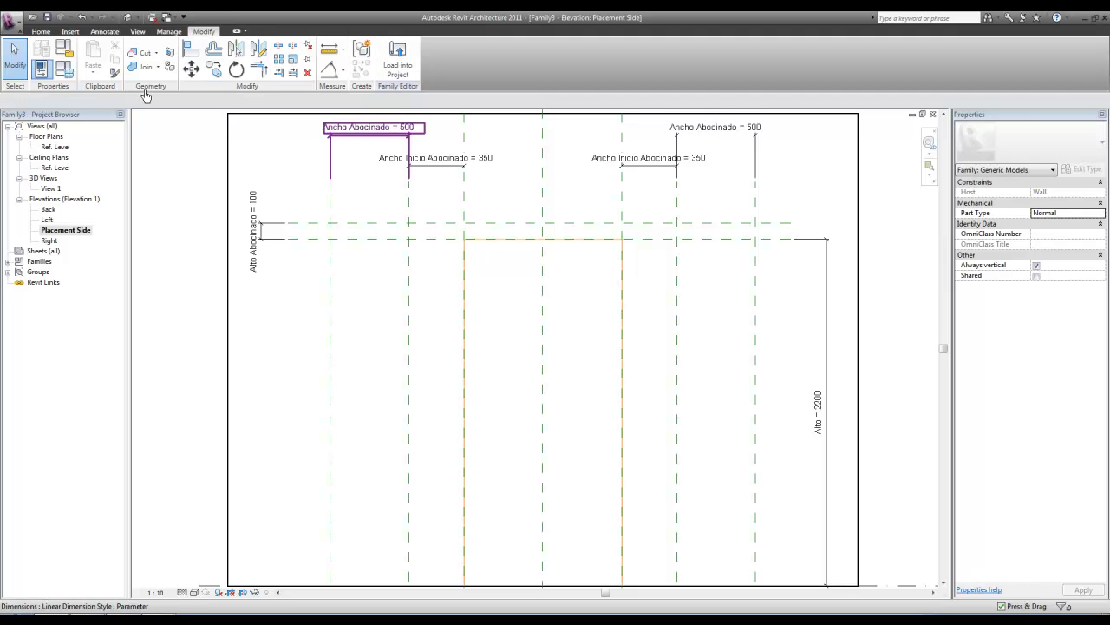
# Cut the void extrusion out of the host wall in the Placement Side elevation
pyautogui.click(145, 55)
pyautogui.click(173, 71)
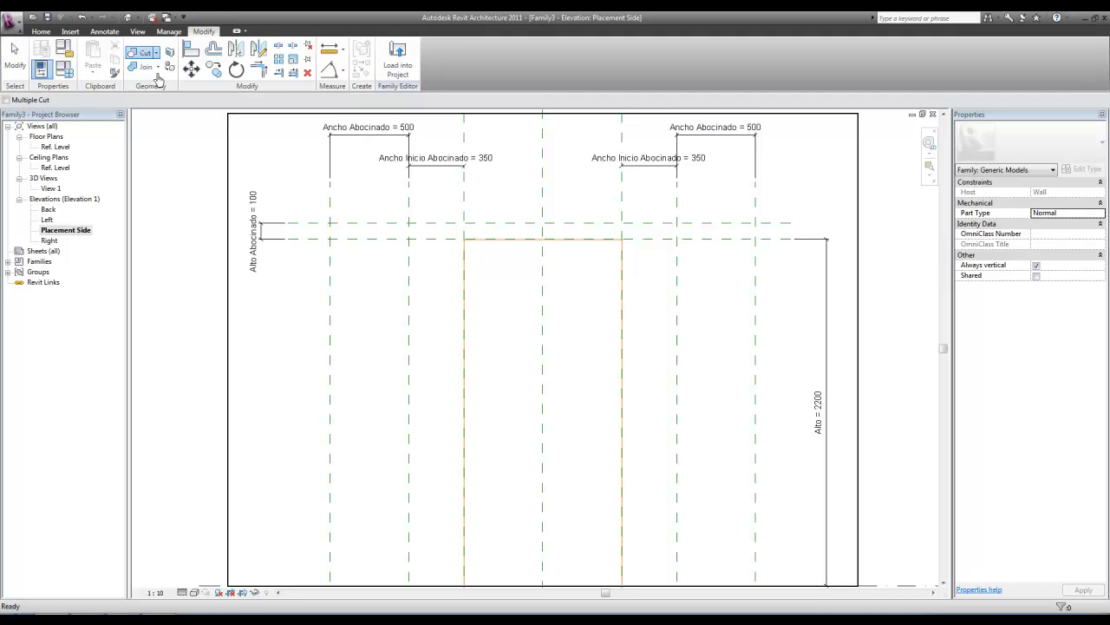
pyautogui.click(227, 157)
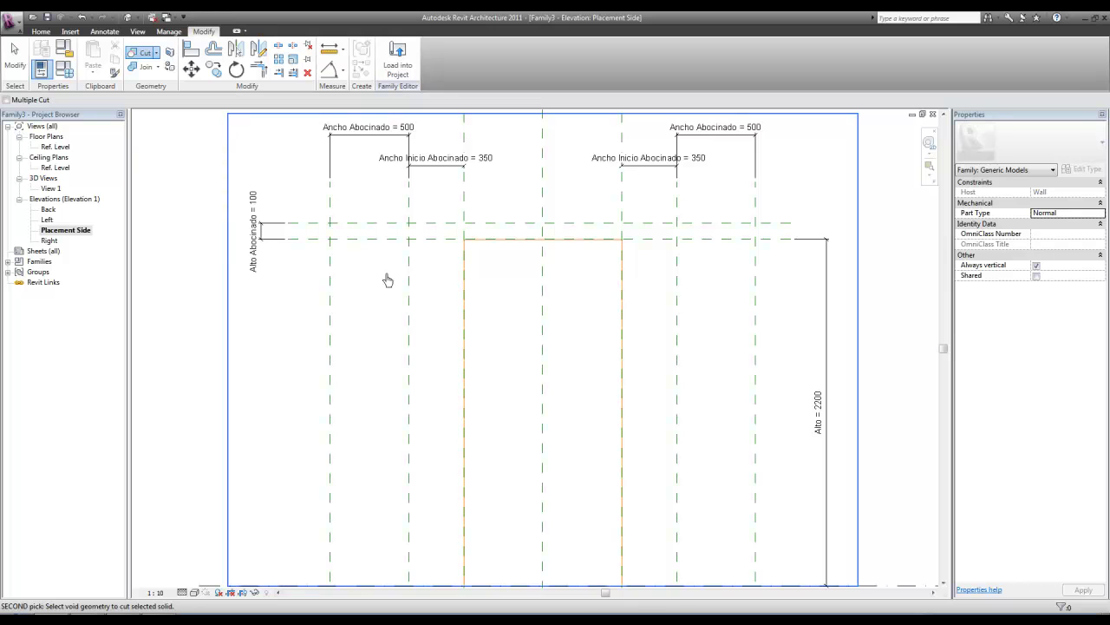
pyautogui.click(465, 269)
pyautogui.press('Escape')
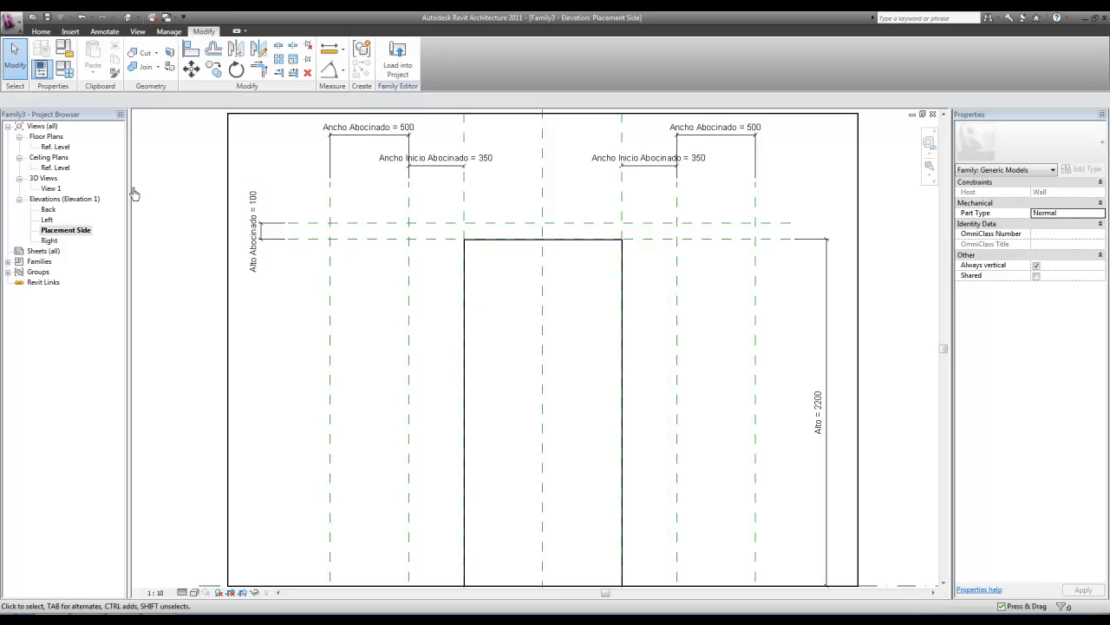
# Start a void blend from the Ref. Level plan, using the wall face opposite the placement side as work plane, and open the Back elevation
pyautogui.doubleClick(57, 148)
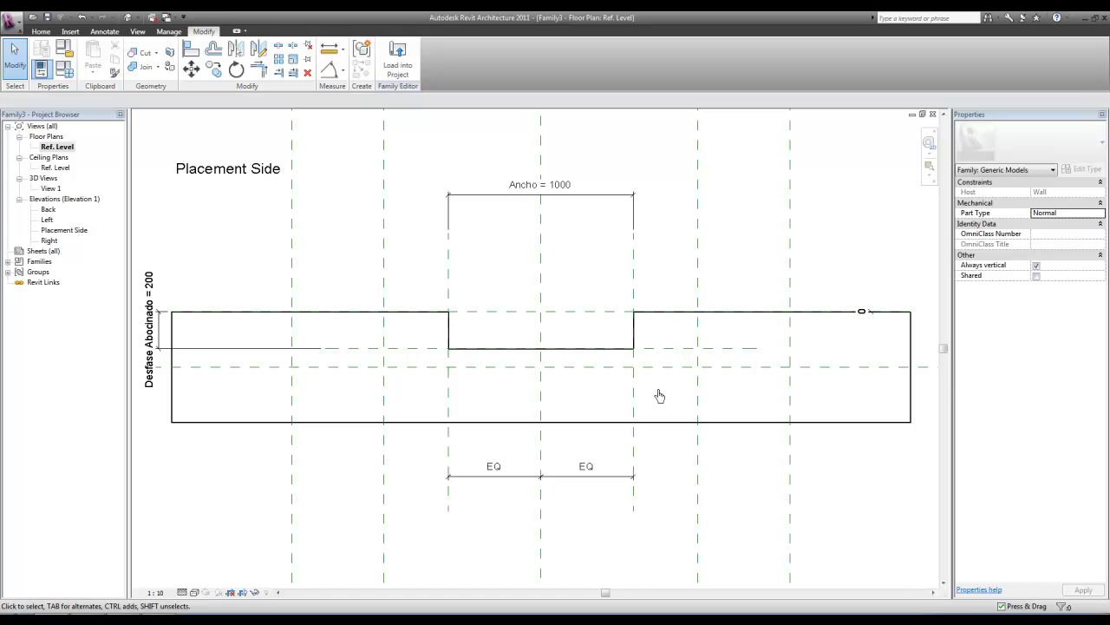
pyautogui.click(41, 33)
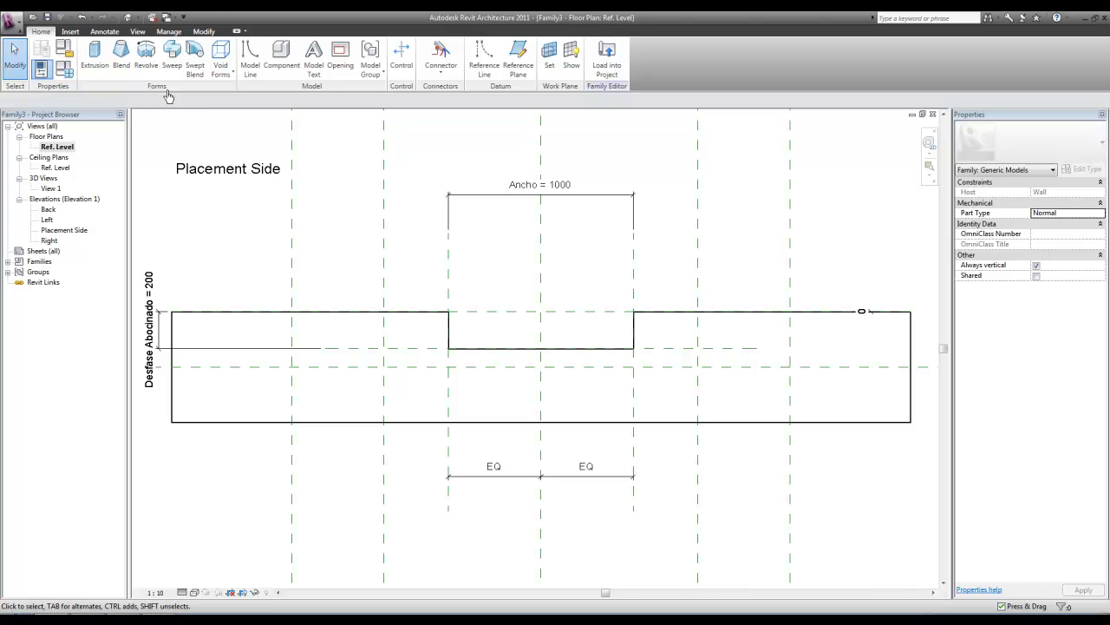
pyautogui.click(222, 81)
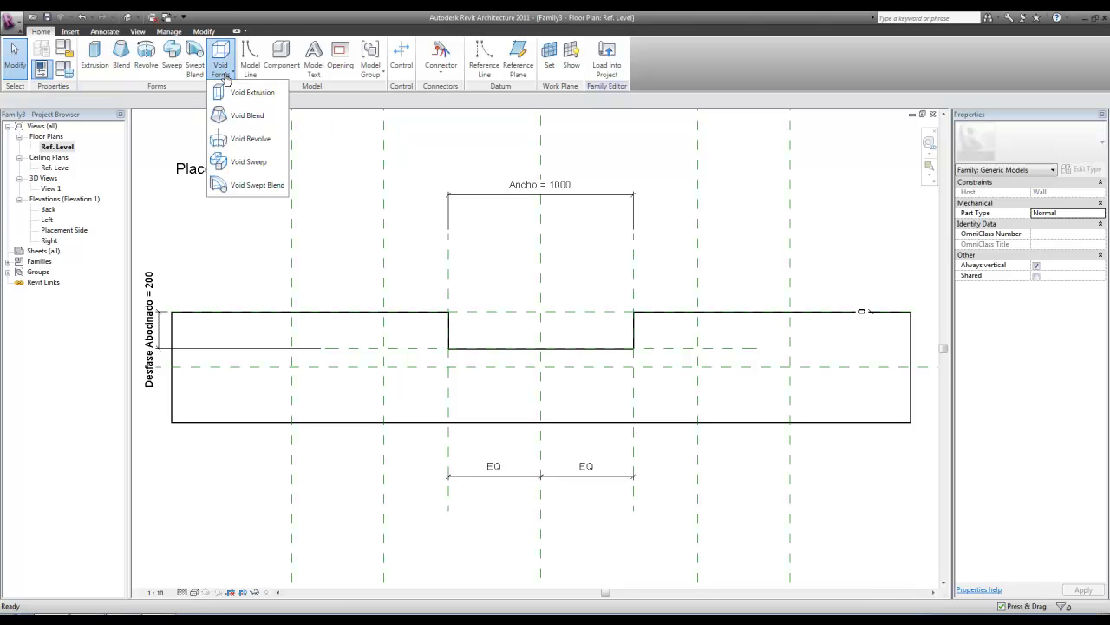
pyautogui.click(252, 115)
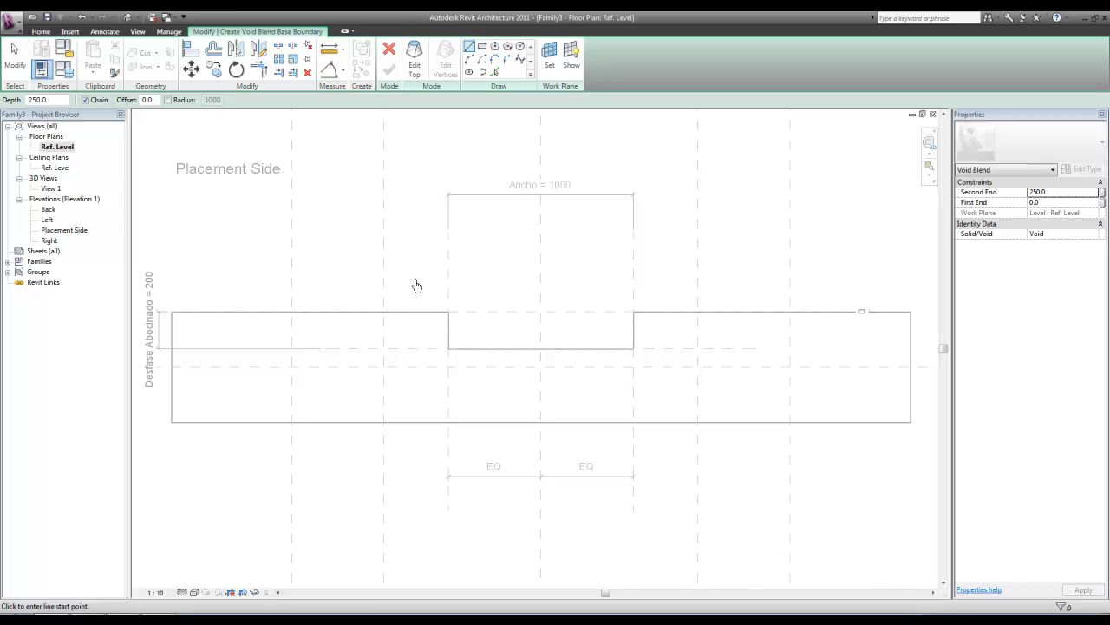
pyautogui.click(549, 59)
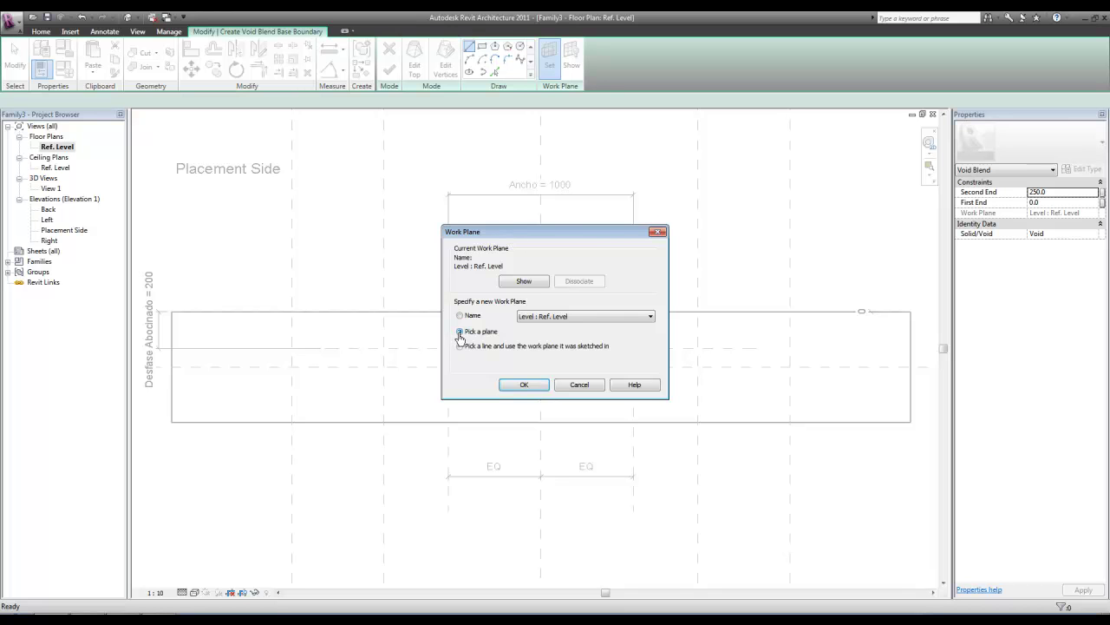
pyautogui.click(522, 386)
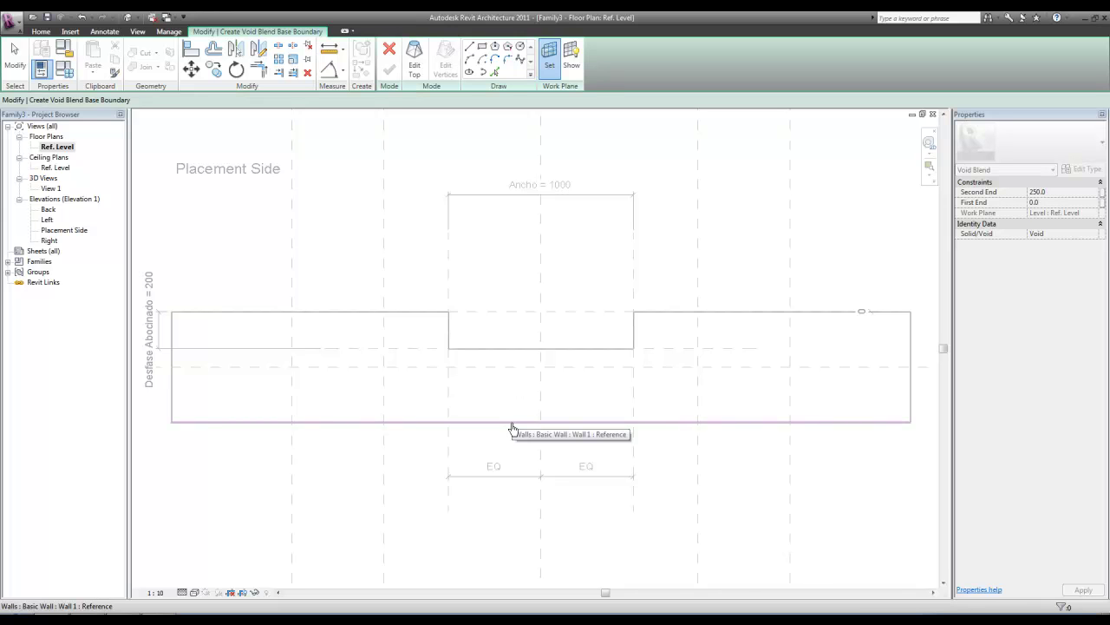
pyautogui.click(513, 429)
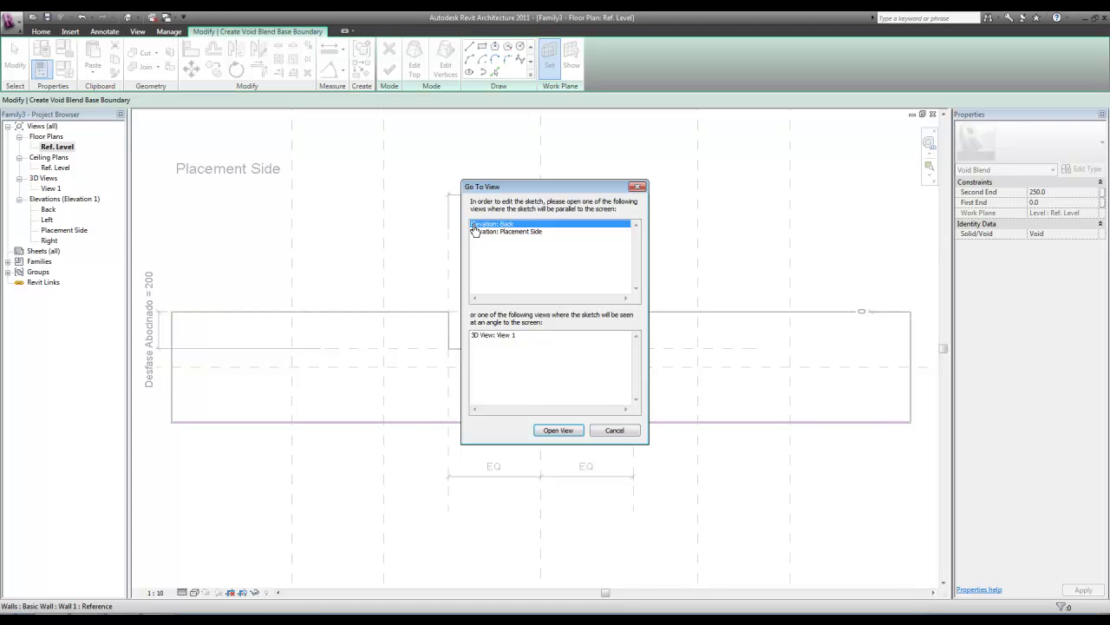
pyautogui.click(558, 432)
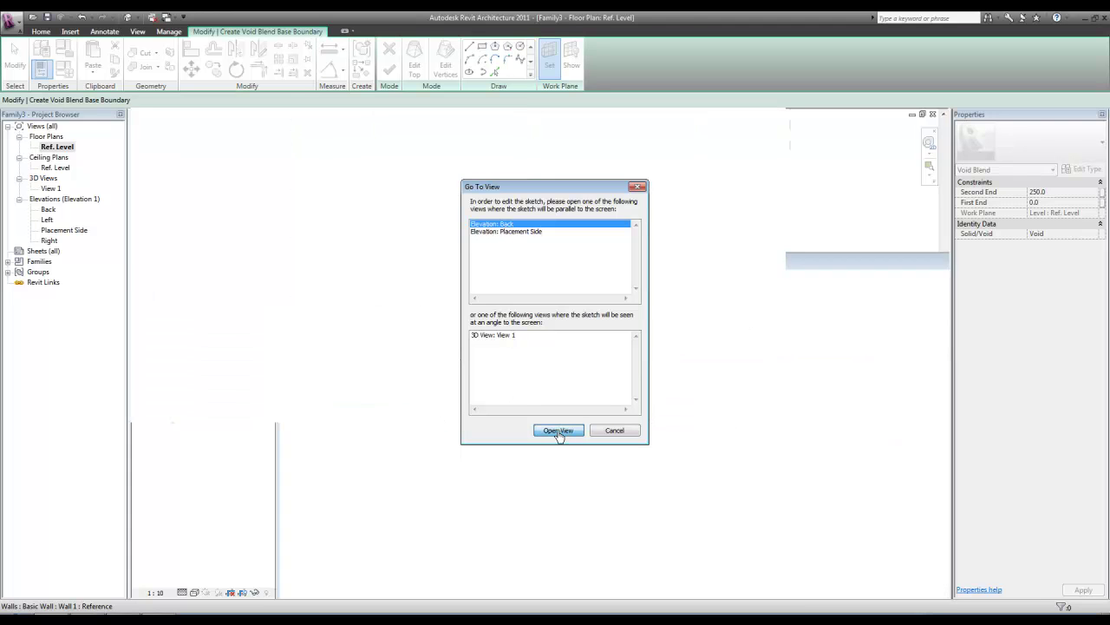
# Pick locked base boundary lines on the two outermost Ancho Abocinado planes, the upper Alto Abocinado plane and the Ref. Level line
pyautogui.click(494, 73)
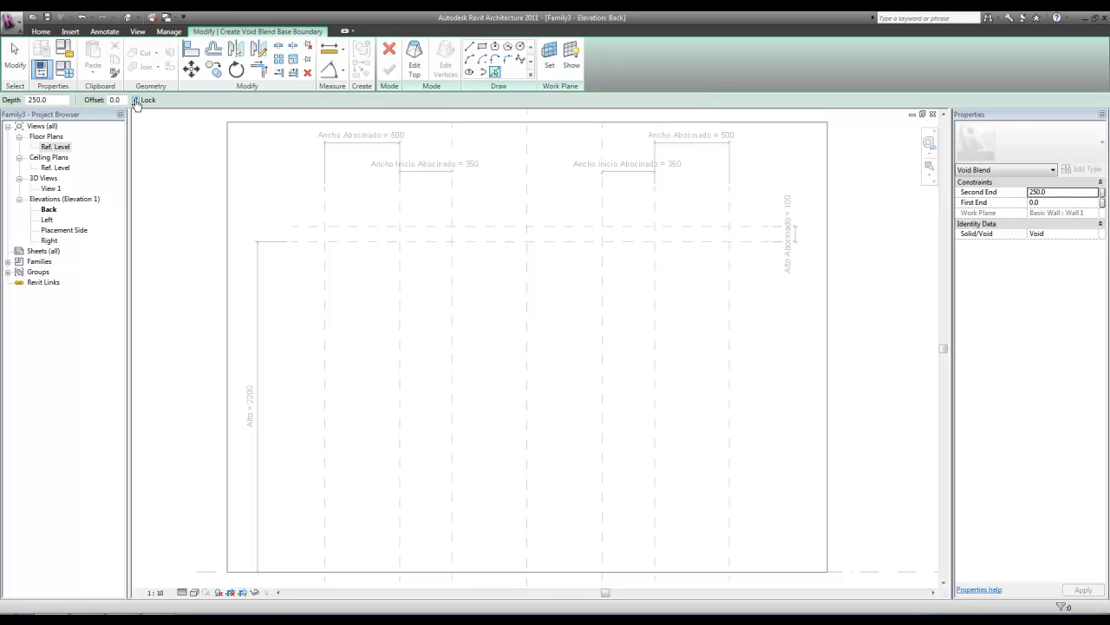
pyautogui.click(325, 362)
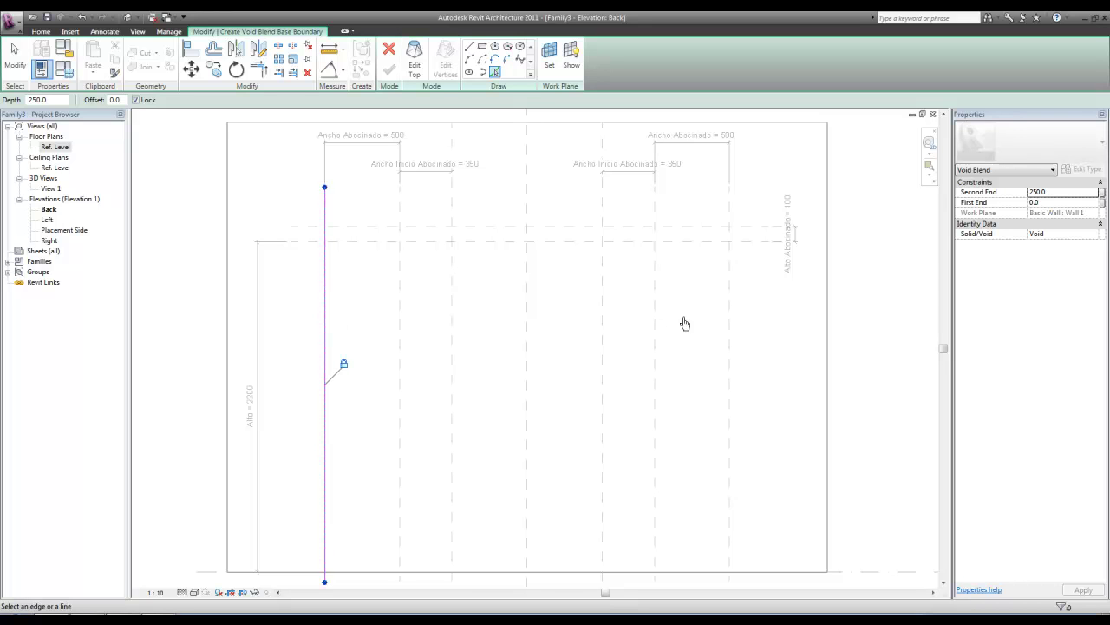
pyautogui.click(728, 314)
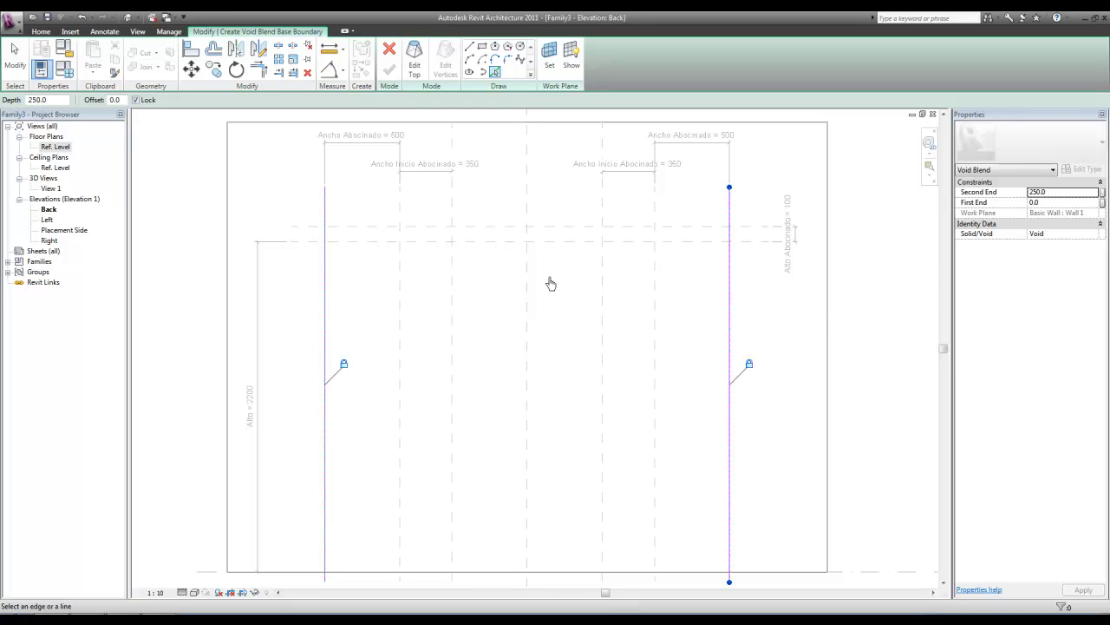
pyautogui.click(573, 229)
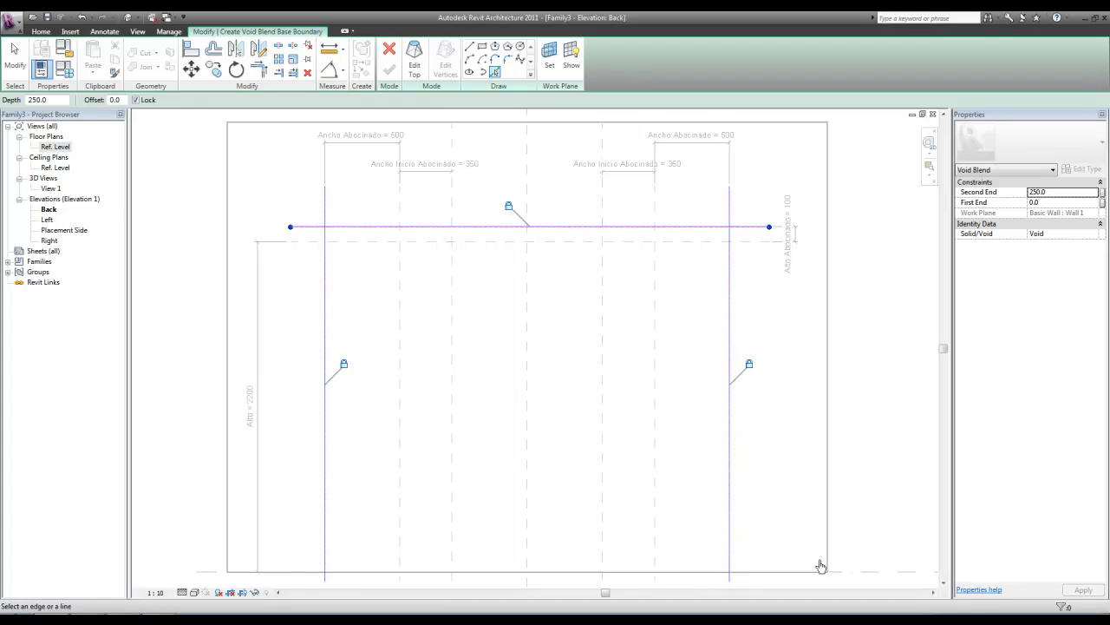
pyautogui.click(842, 574)
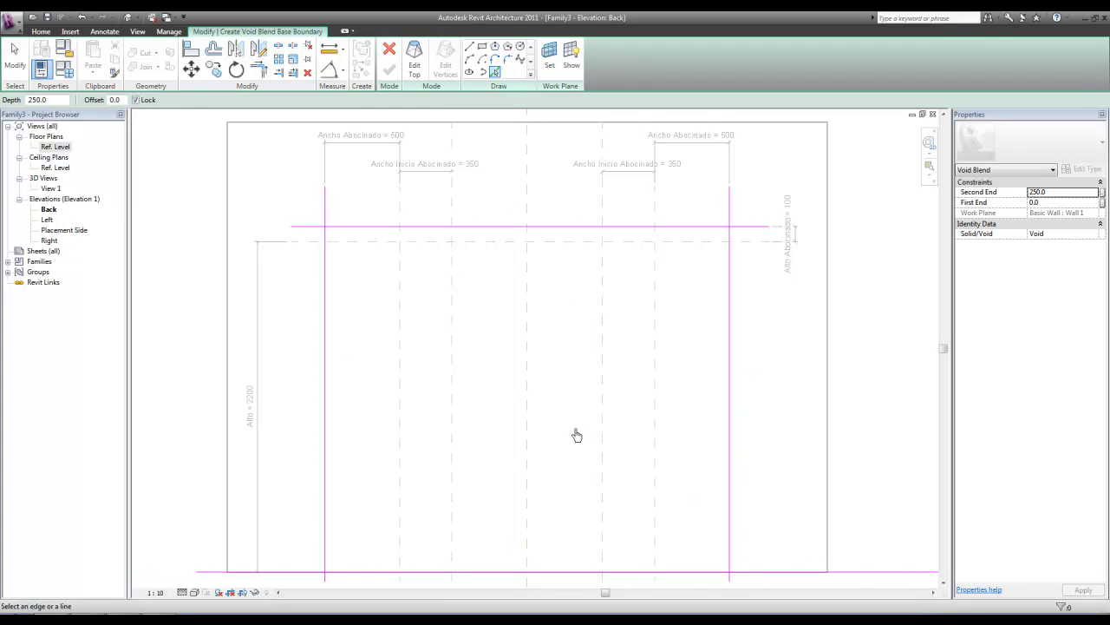
# Trim the four base boundary lines of the void blend into a closed rectangle
pyautogui.click(258, 69)
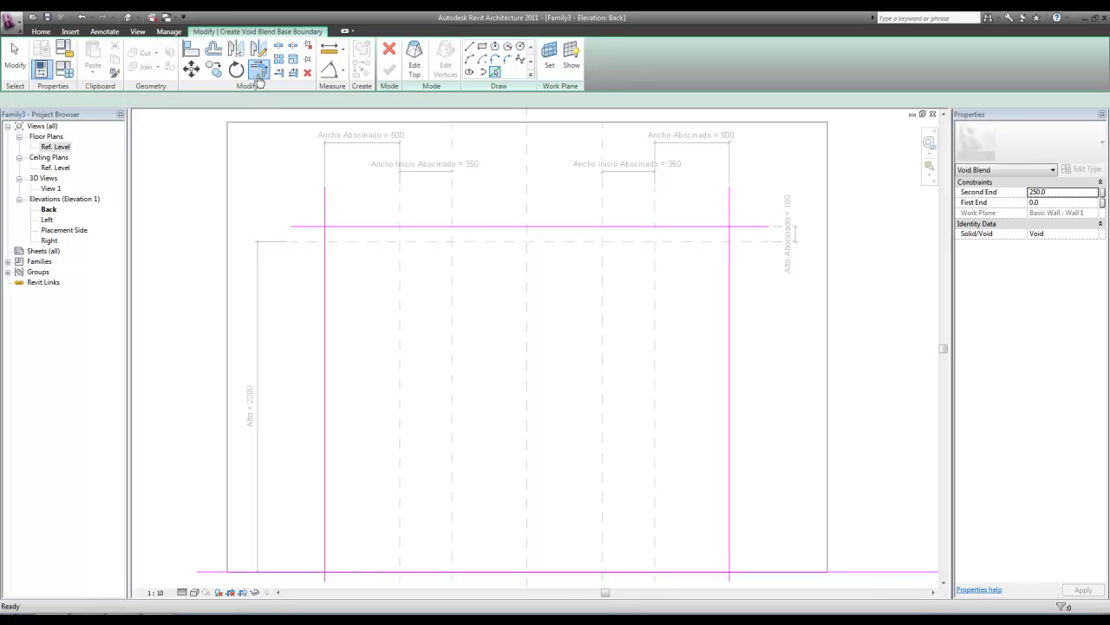
pyautogui.click(328, 229)
pyautogui.click(325, 248)
pyautogui.click(344, 573)
pyautogui.click(326, 550)
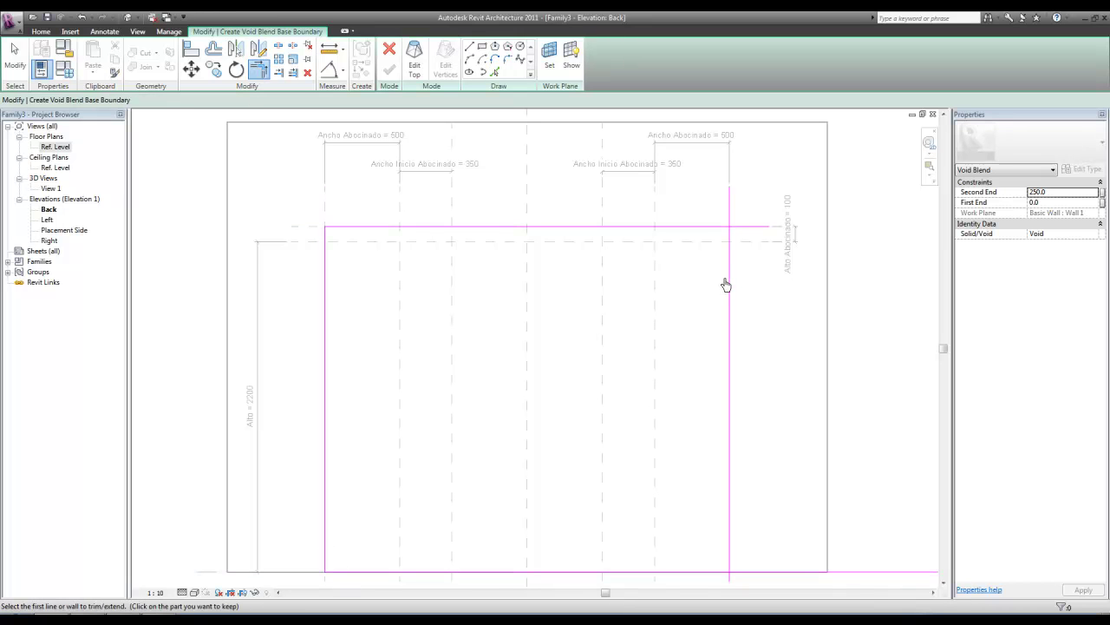
pyautogui.click(728, 280)
pyautogui.click(713, 235)
pyautogui.click(719, 572)
pyautogui.click(729, 564)
pyautogui.press('Escape')
pyautogui.press('Escape')
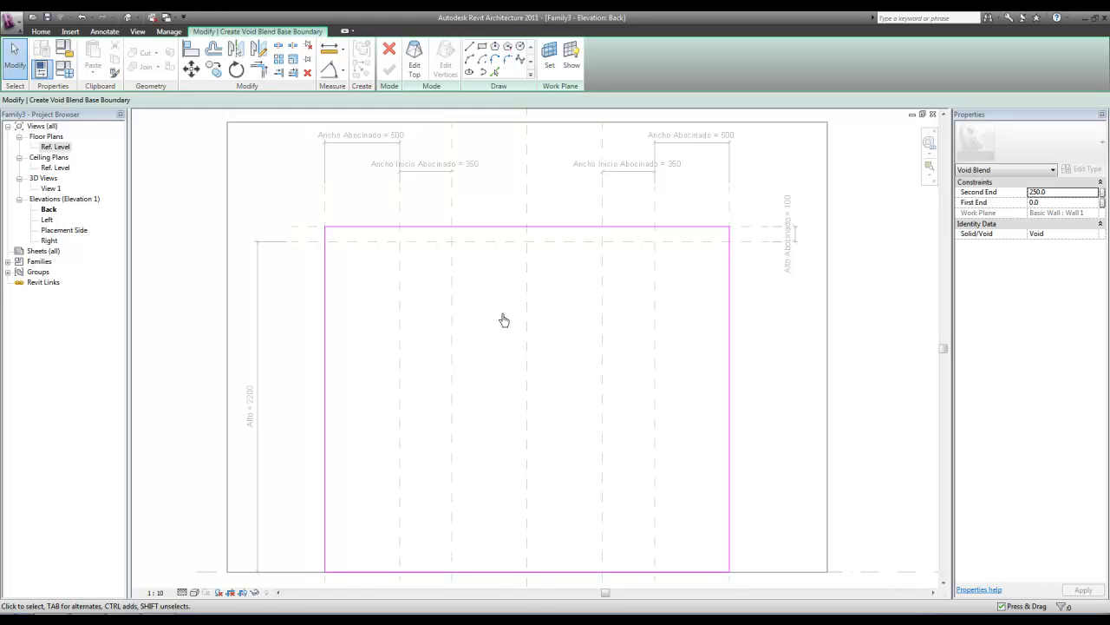
# Switch to the blend's top boundary and pick locked lines on the two Ancho Inicio Abocinado outer planes, the Alto plane and the Ref. Level line
pyautogui.click(414, 66)
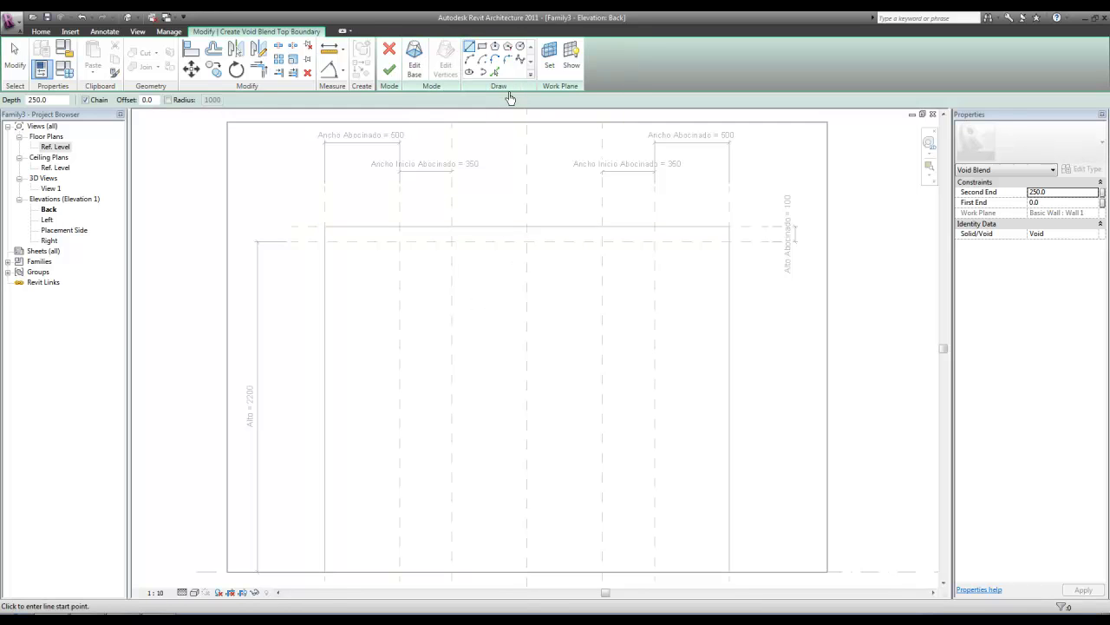
pyautogui.click(494, 72)
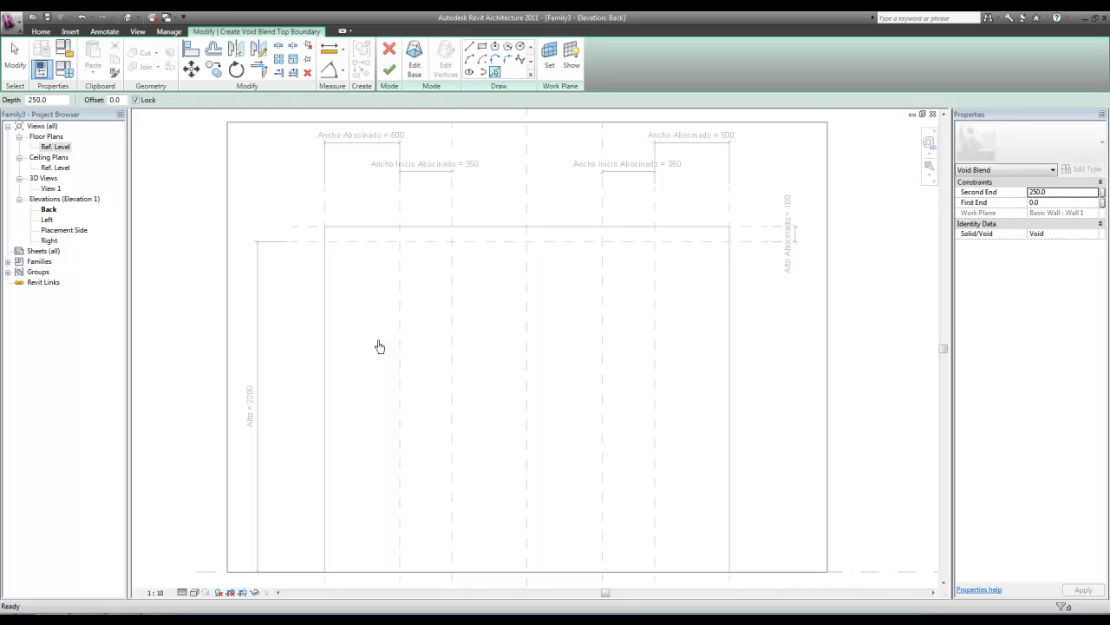
pyautogui.click(400, 373)
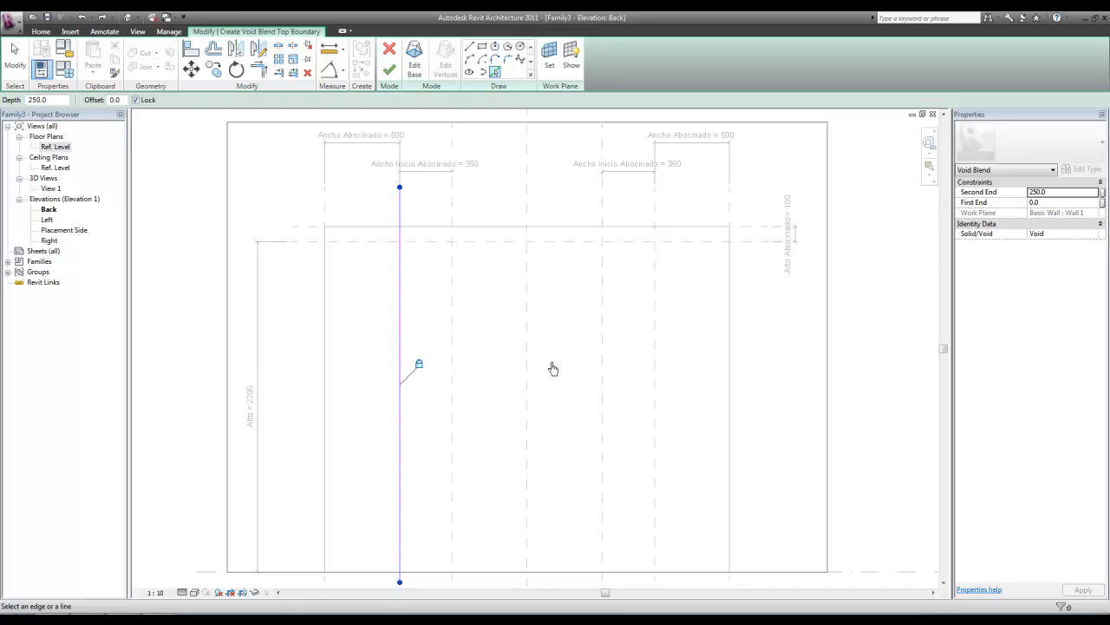
pyautogui.click(656, 371)
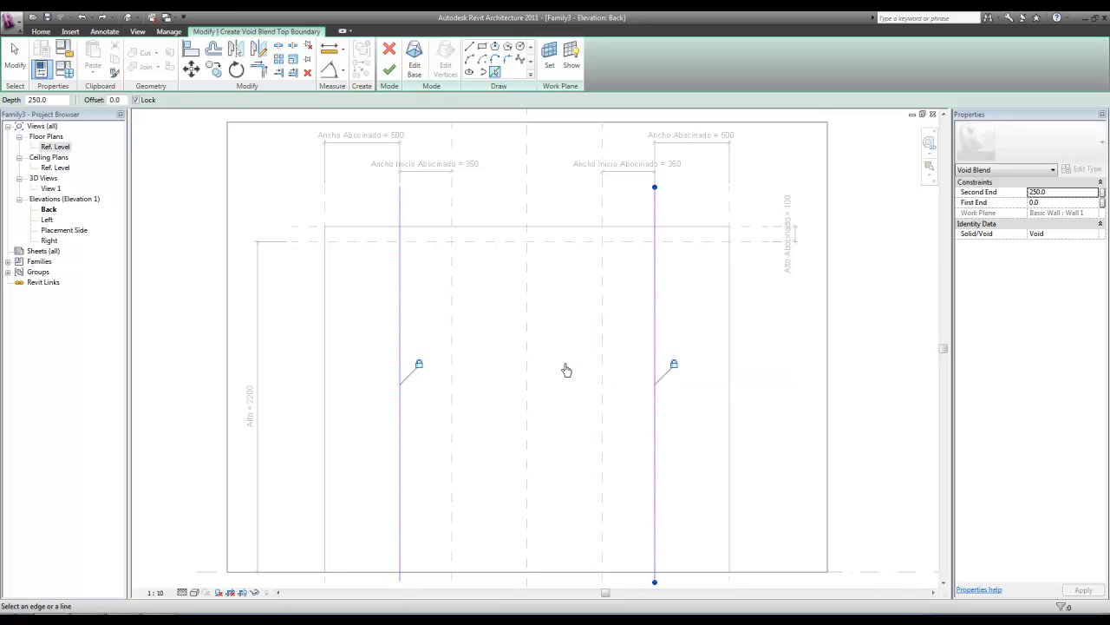
pyautogui.click(564, 244)
pyautogui.click(567, 572)
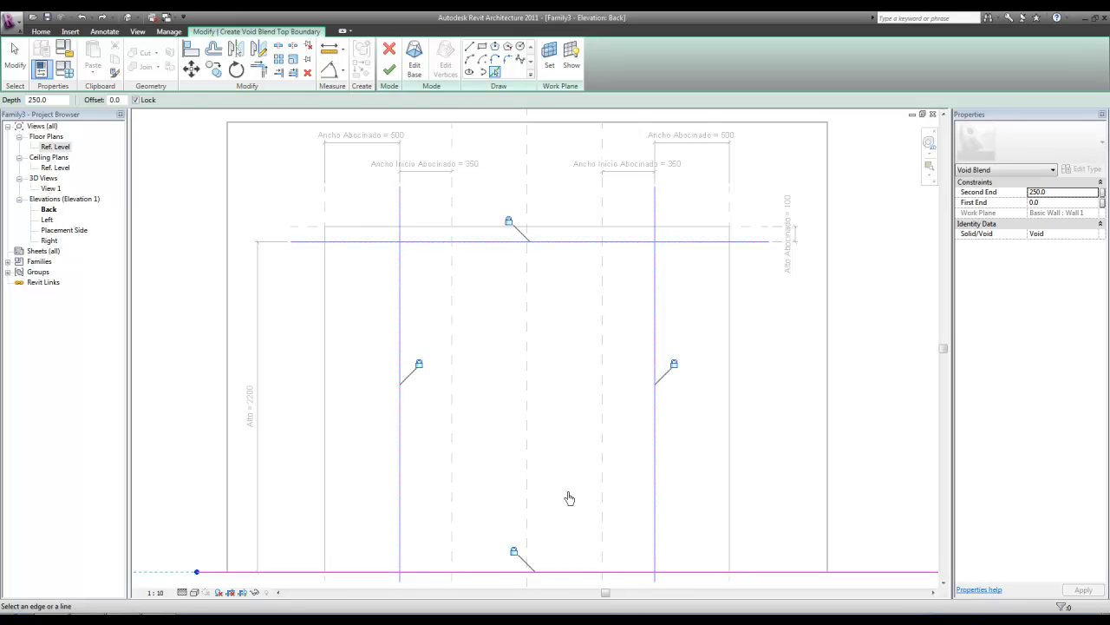
pyautogui.press('Escape')
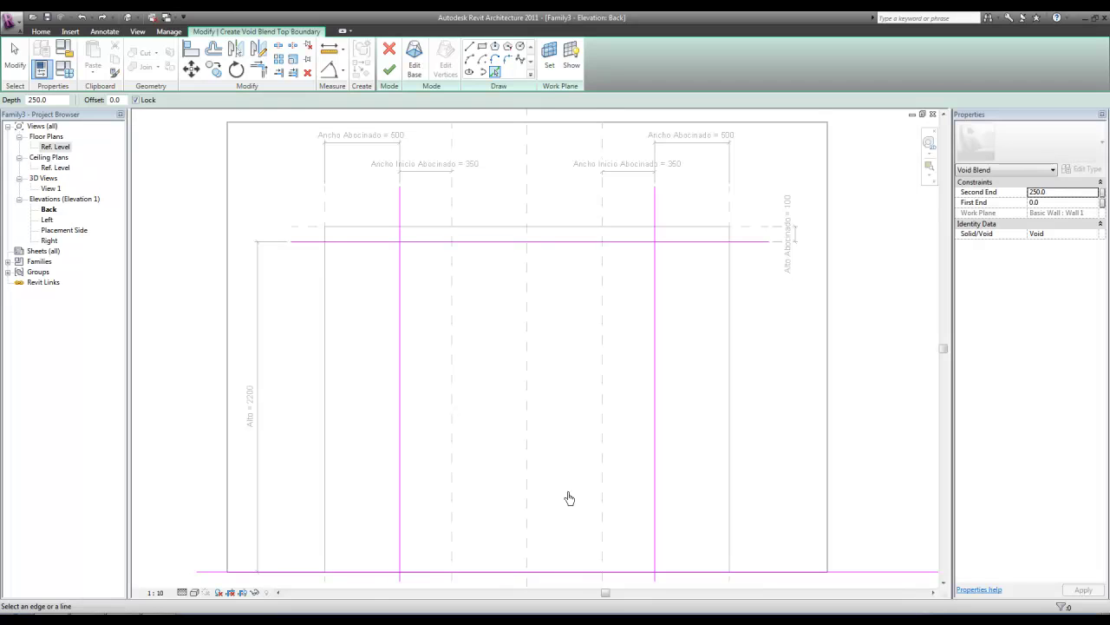
# Trim the four top boundary lines into a closed rectangle and finish the void blend
pyautogui.click(258, 69)
pyautogui.click(413, 243)
pyautogui.click(402, 262)
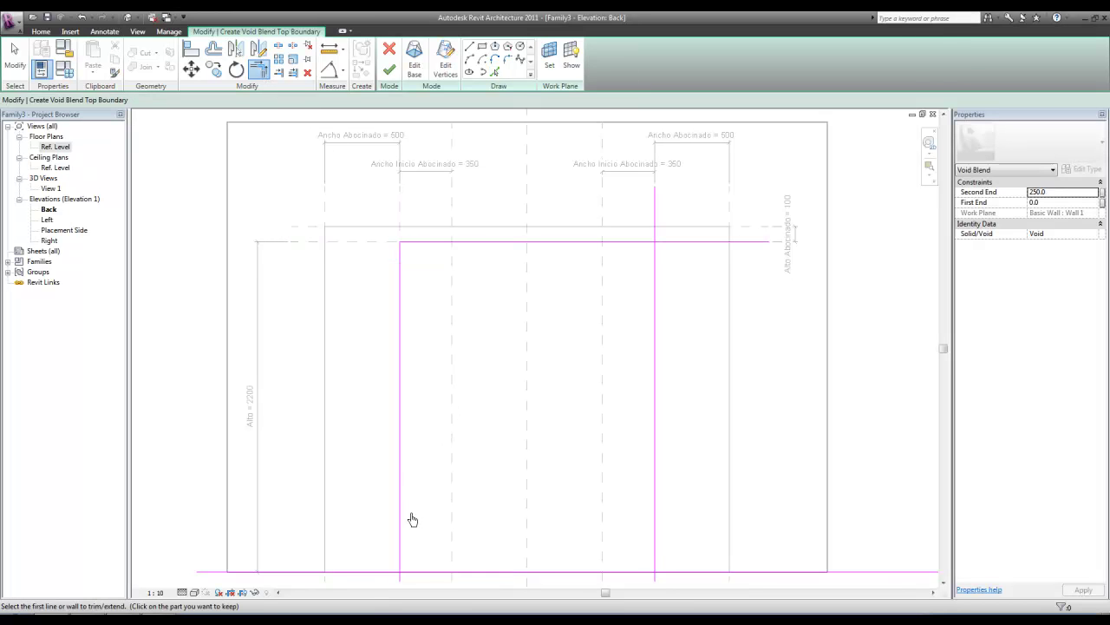
pyautogui.click(399, 566)
pyautogui.click(415, 572)
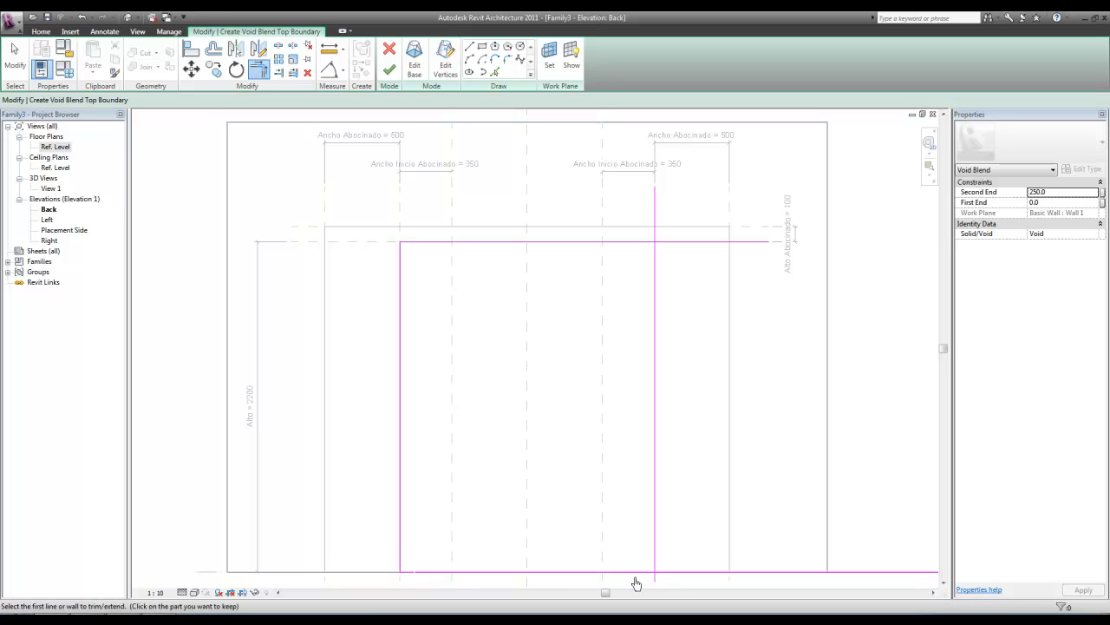
pyautogui.click(640, 578)
pyautogui.click(656, 451)
pyautogui.click(657, 272)
pyautogui.click(645, 249)
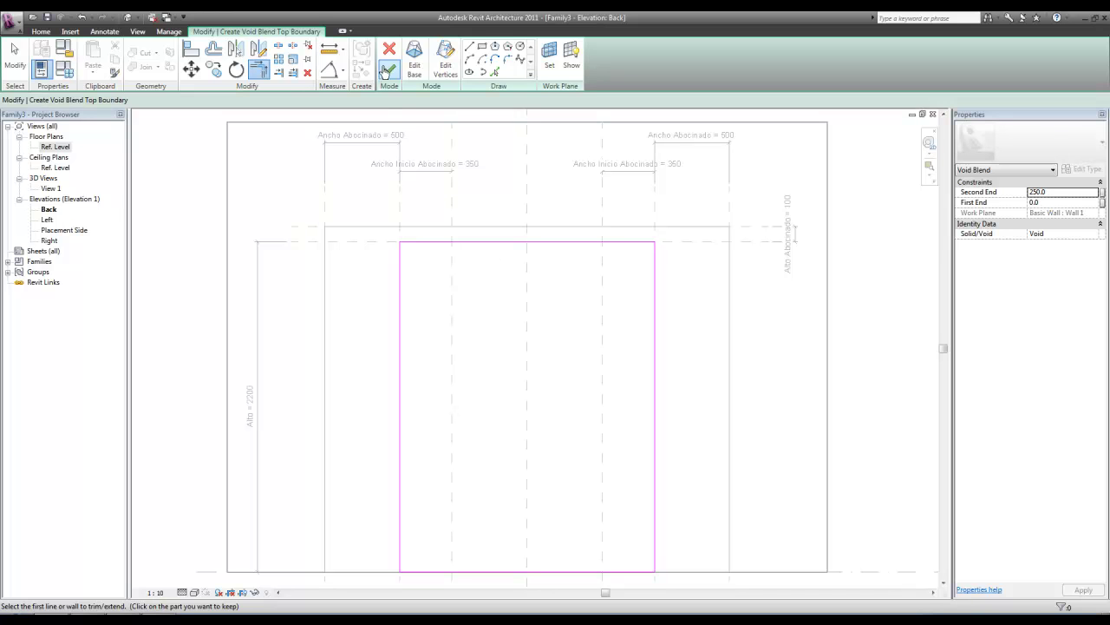
pyautogui.click(388, 74)
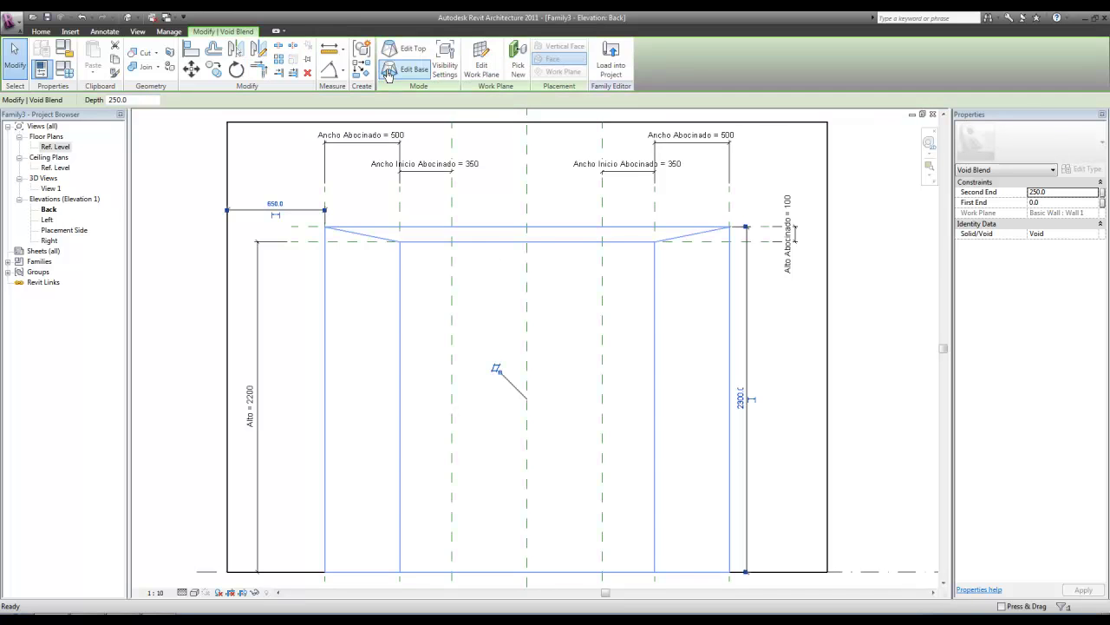
pyautogui.click(487, 332)
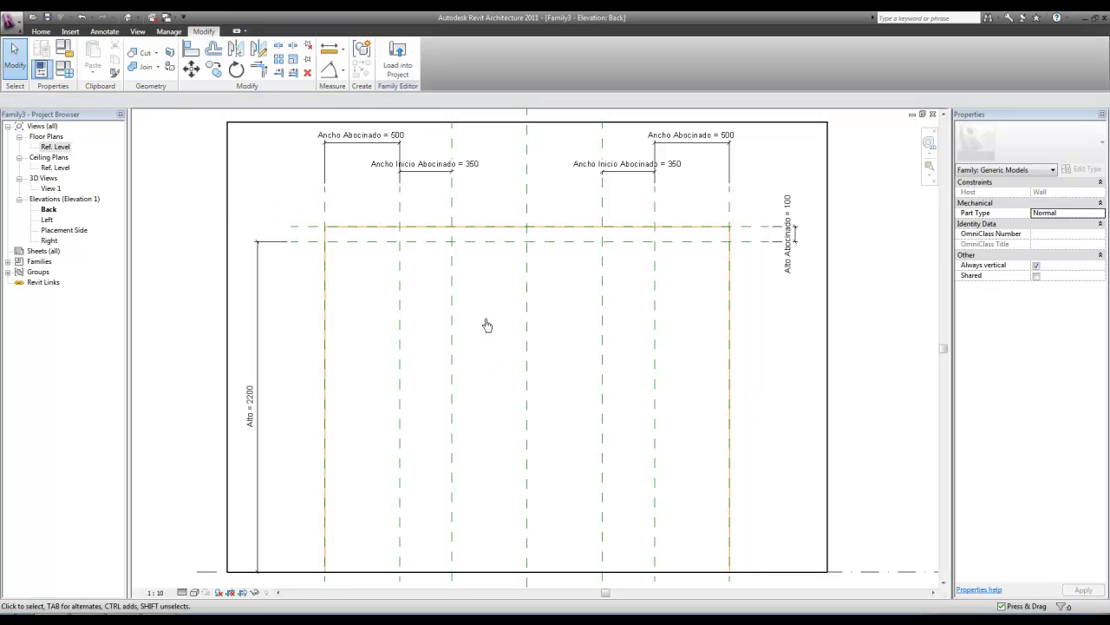
# In the Ref. Level plan, align the void blend's inner edge to the Desfase Abocinado reference plane and lock it
pyautogui.doubleClick(57, 147)
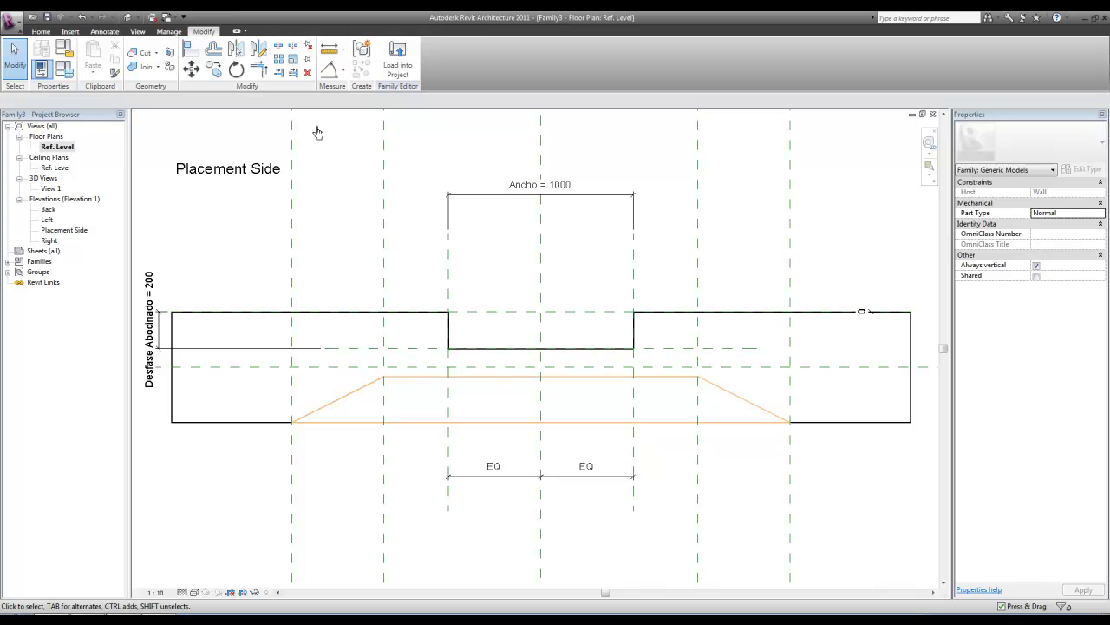
pyautogui.click(191, 50)
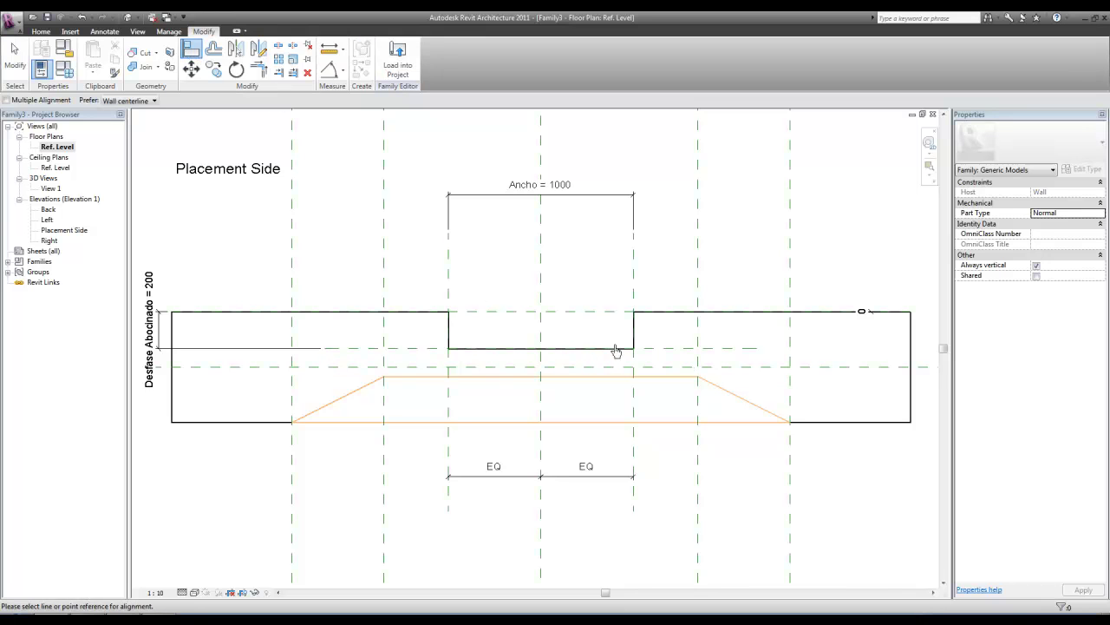
pyautogui.click(674, 353)
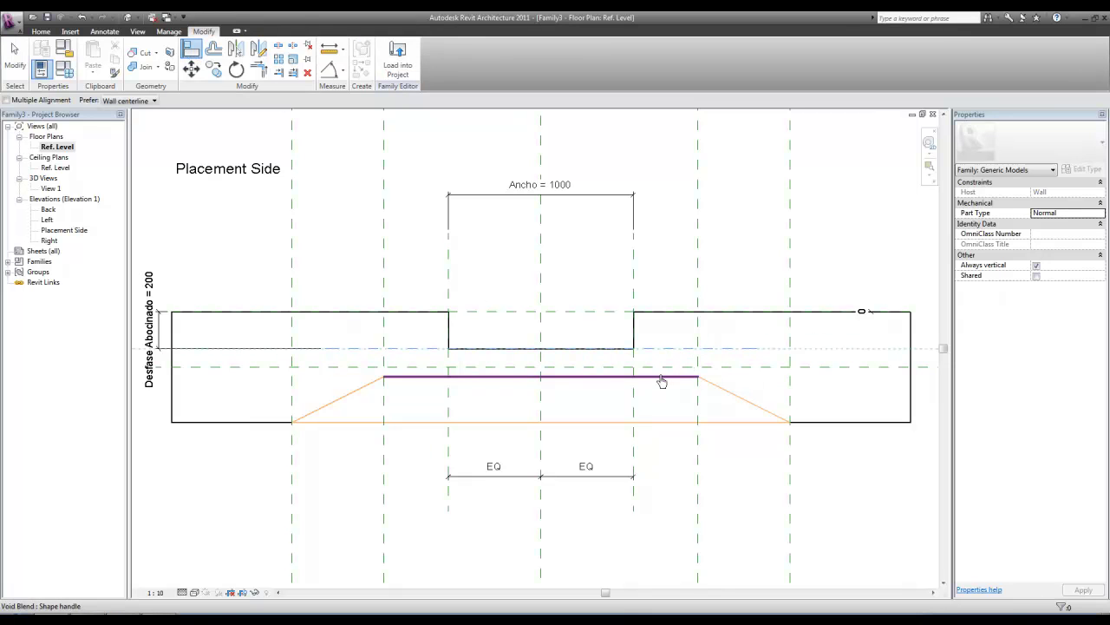
pyautogui.click(665, 377)
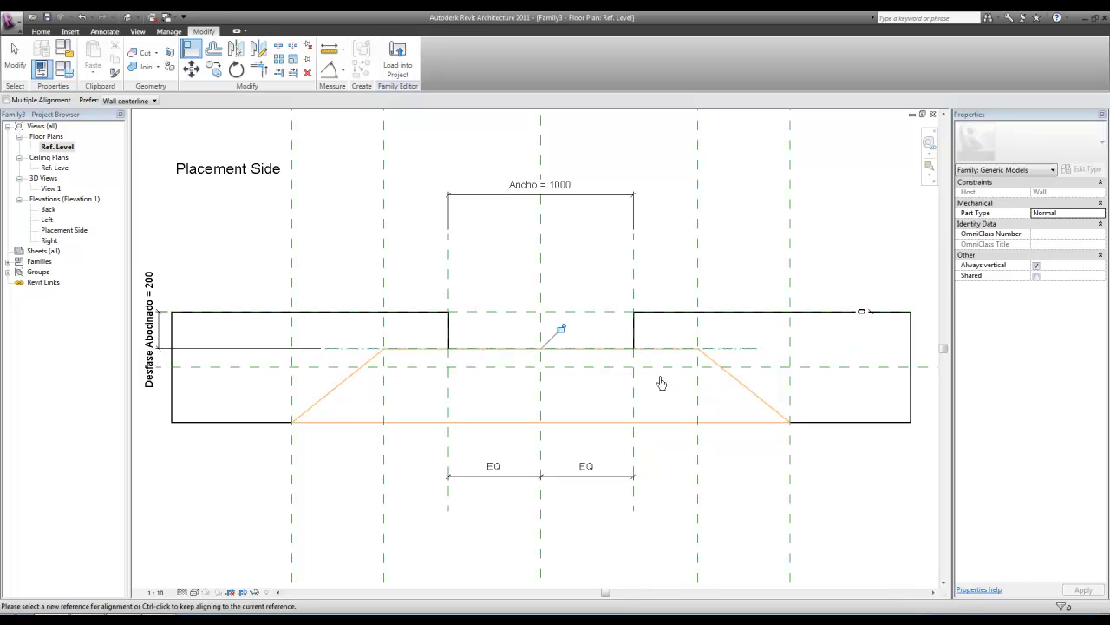
pyautogui.click(560, 330)
pyautogui.press('Escape')
pyautogui.press('Escape')
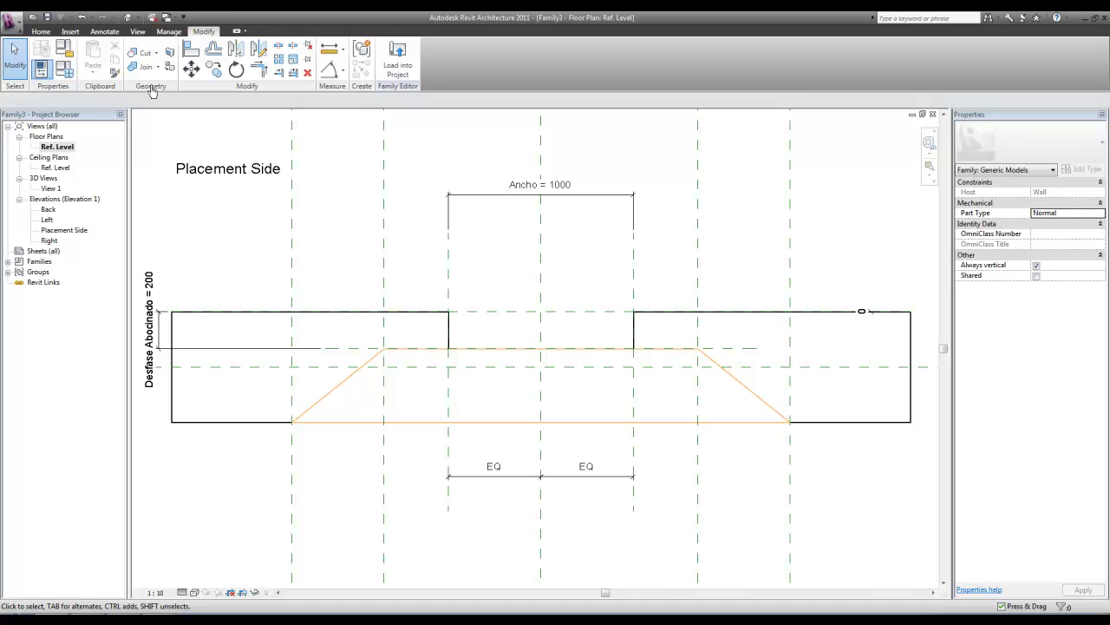
# Cut the host wall with the void blend in the Ref. Level plan using Cut Geometry
pyautogui.click(142, 52)
pyautogui.click(356, 312)
pyautogui.click(376, 364)
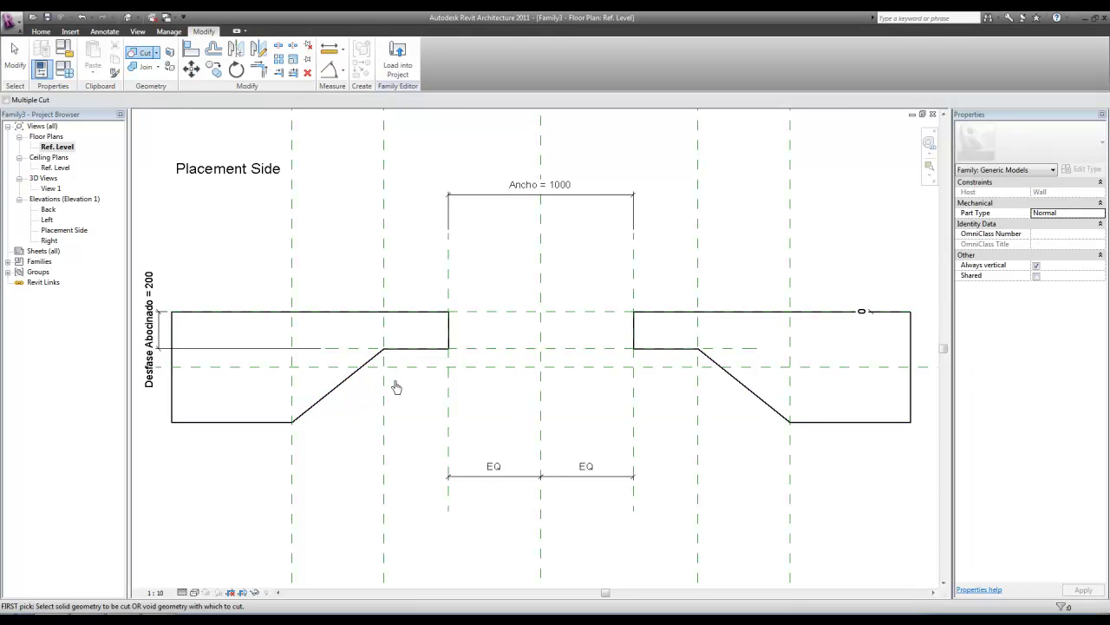
pyautogui.press('Escape')
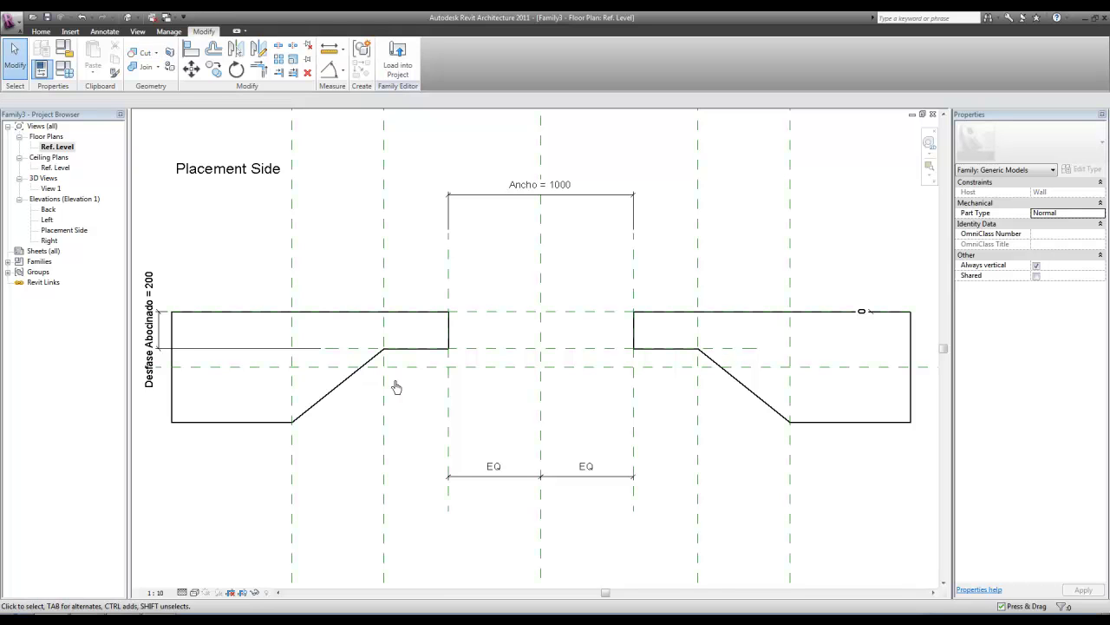
# In the Back elevation, flex the family type by setting Alto to 2000 and Ancho to 1200
pyautogui.doubleClick(48, 210)
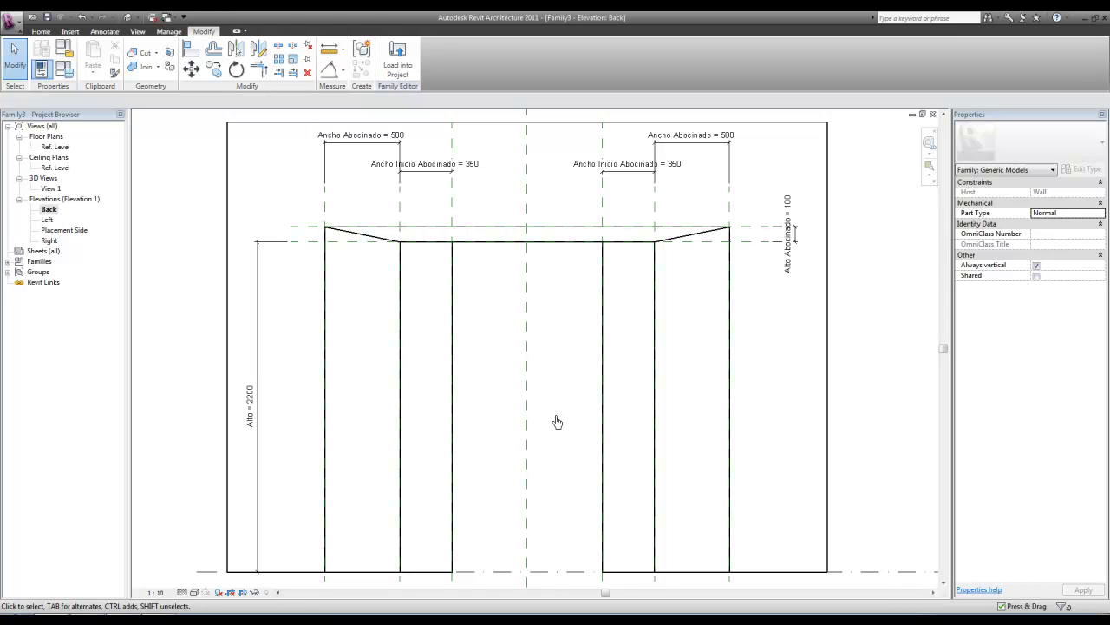
pyautogui.click(64, 69)
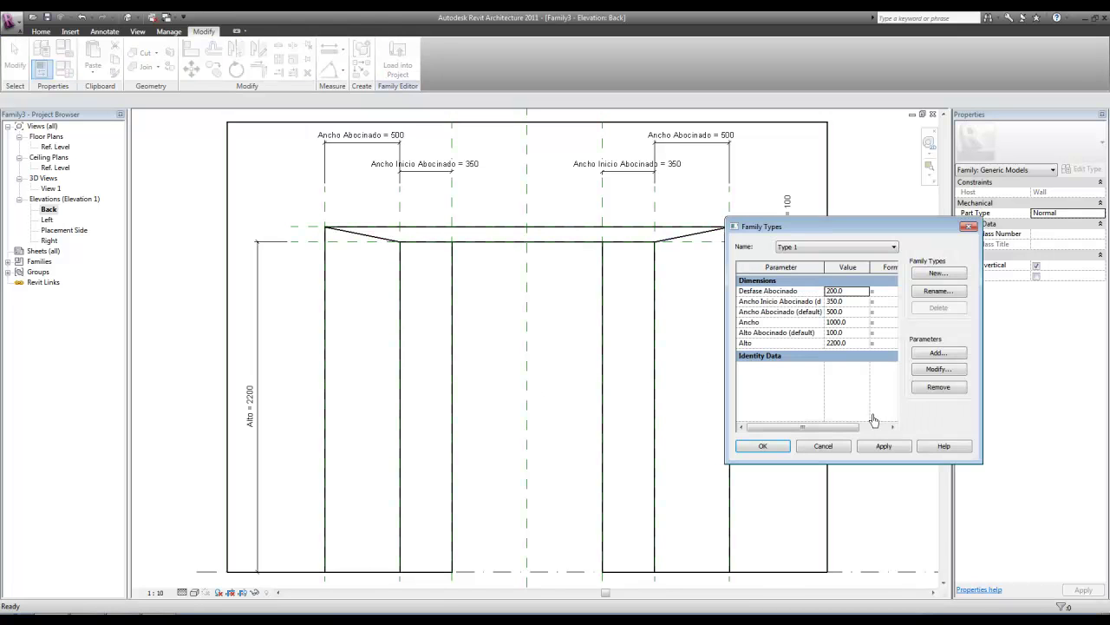
pyautogui.moveTo(876, 232); pyautogui.dragTo(896, 326)
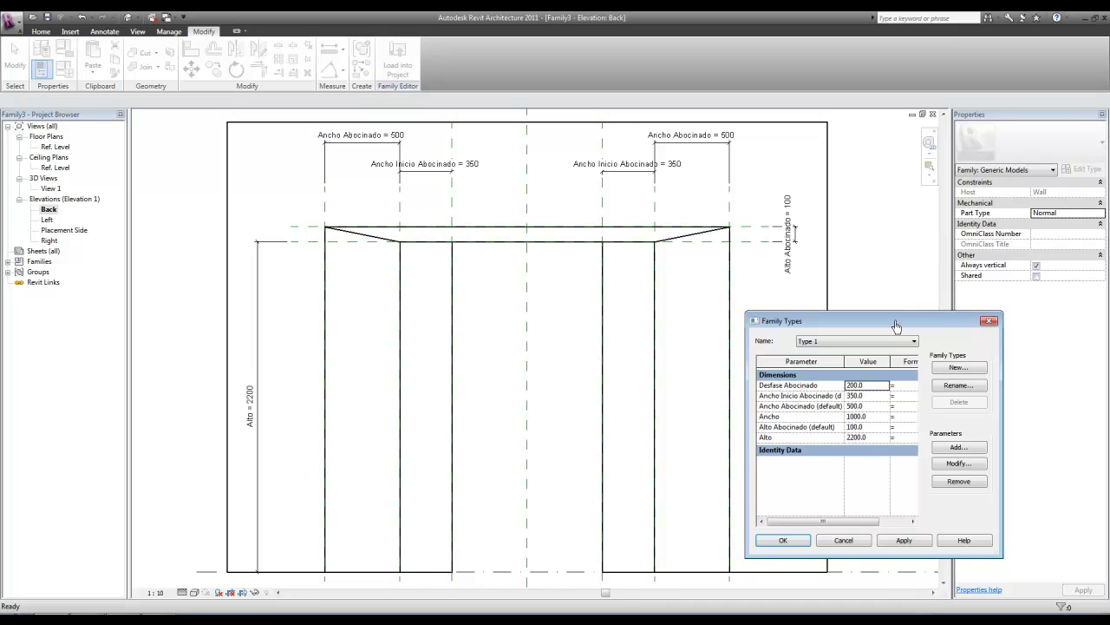
pyautogui.click(872, 438)
pyautogui.write('2000')
pyautogui.click(904, 539)
pyautogui.click(881, 418)
pyautogui.write('1200')
pyautogui.click(904, 540)
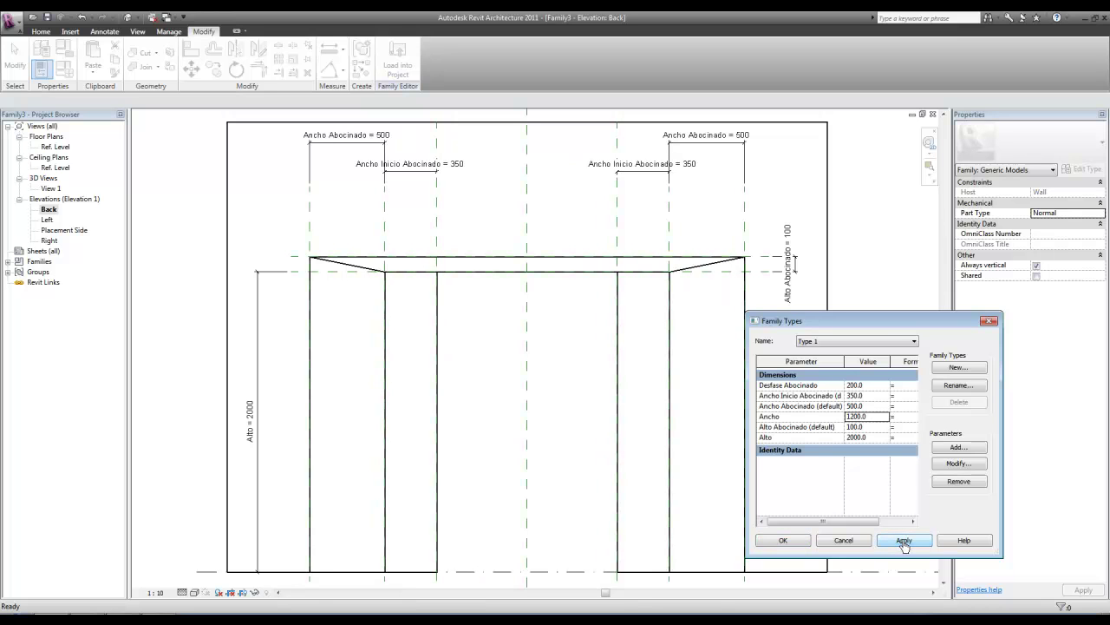
# Set Ancho Inicio Abocinado to 150 and Ancho Abocinado to 300 in the family types and apply each value
pyautogui.click(871, 397)
pyautogui.write('150')
pyautogui.click(904, 541)
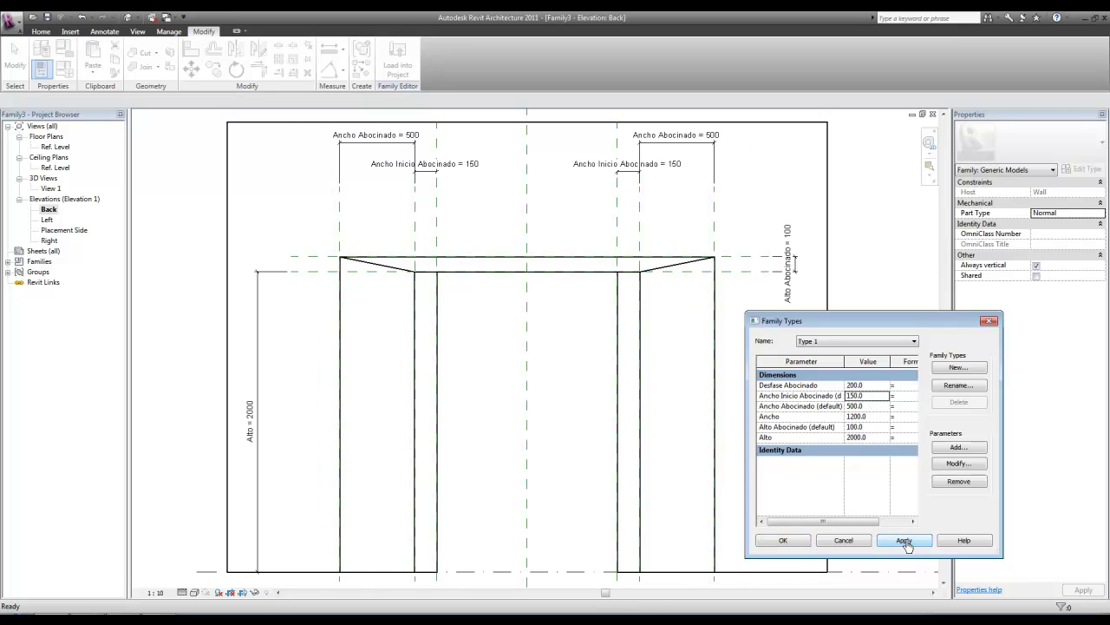
pyautogui.click(866, 407)
pyautogui.write('300')
pyautogui.click(907, 541)
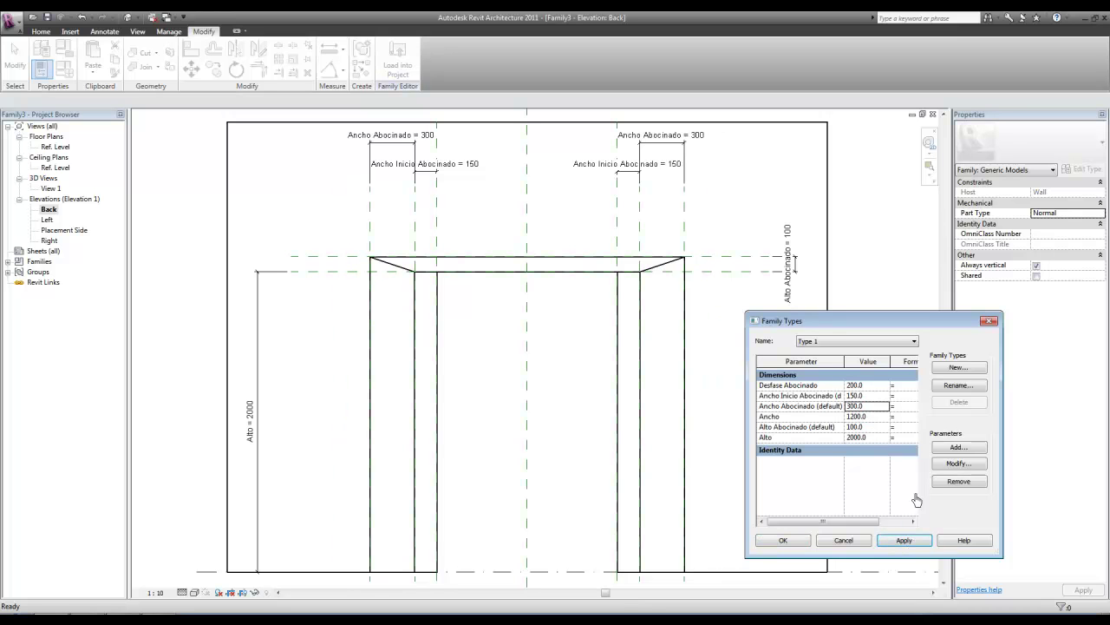
# Set Alto Abocinado to 300 and accept the family type changes
pyautogui.click(865, 428)
pyautogui.write('300')
pyautogui.click(904, 540)
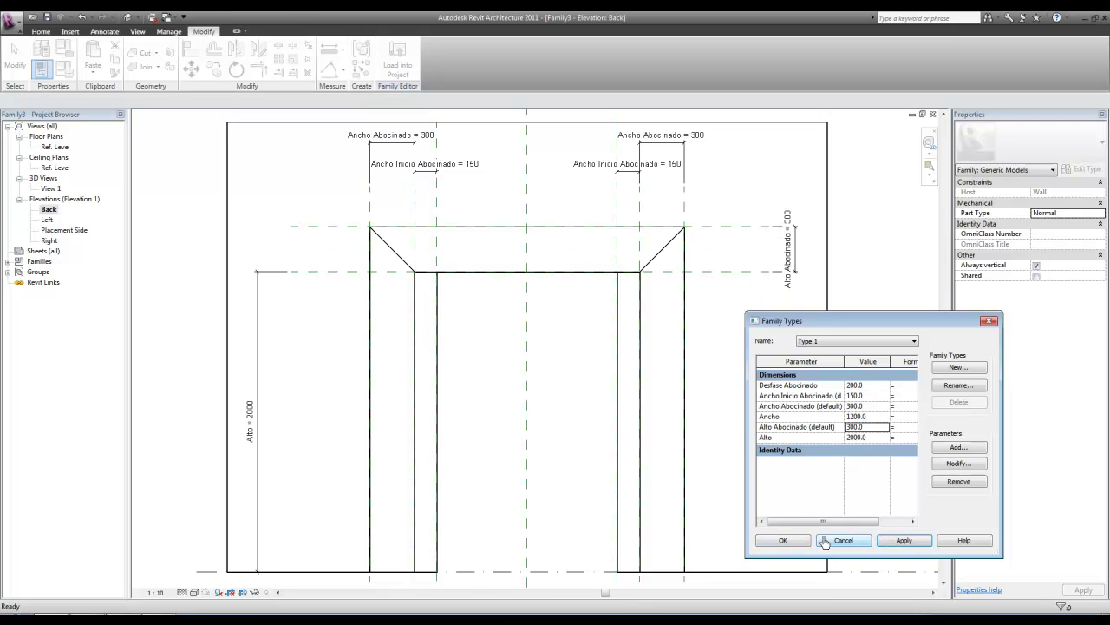
pyautogui.click(790, 541)
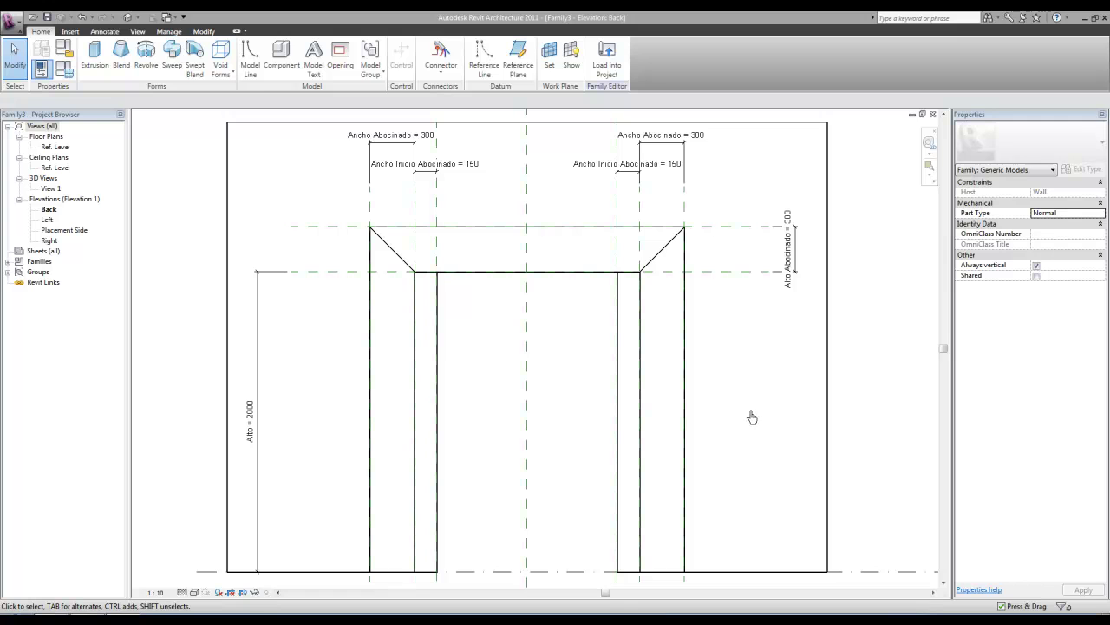
# Load the family into the project and place one instance at the middle of the wall in the Level 1 plan
pyautogui.click(607, 65)
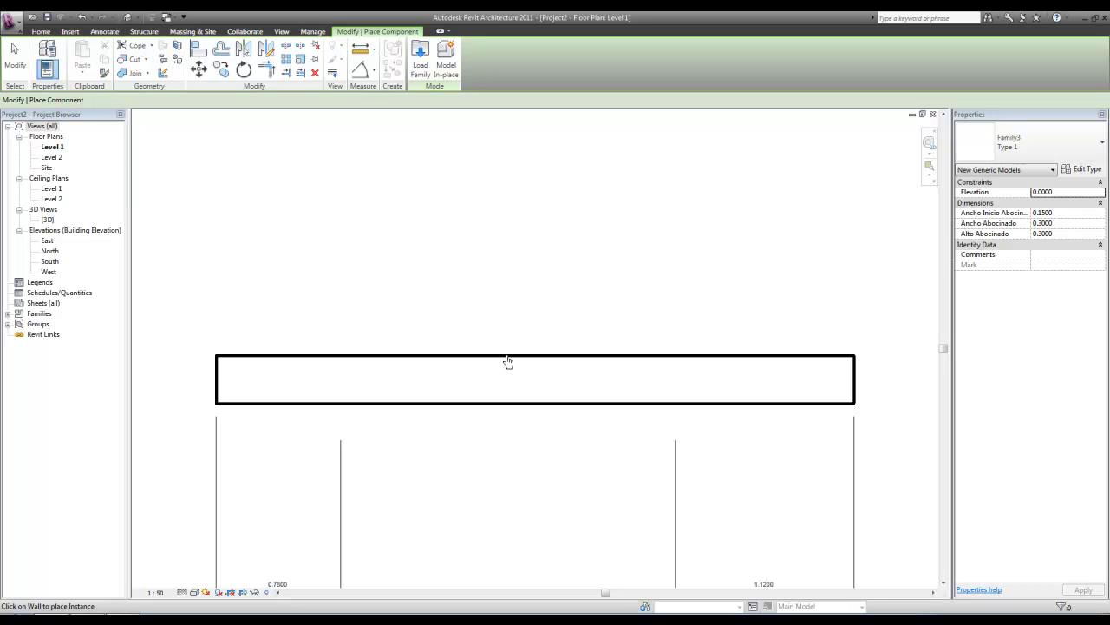
pyautogui.click(533, 363)
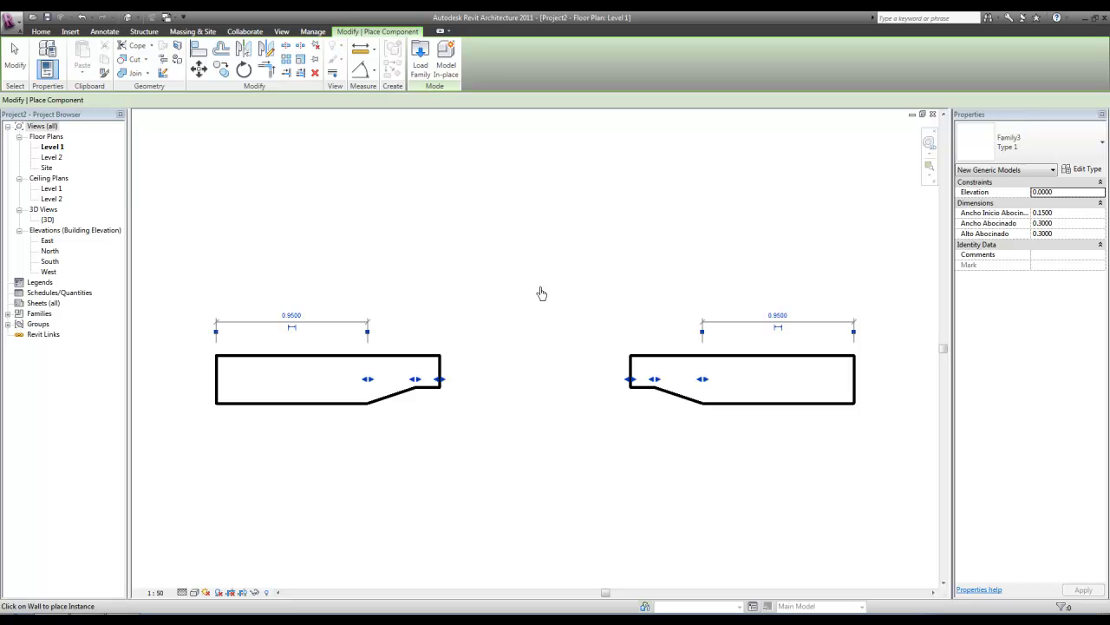
pyautogui.click(541, 293)
pyautogui.press('Escape')
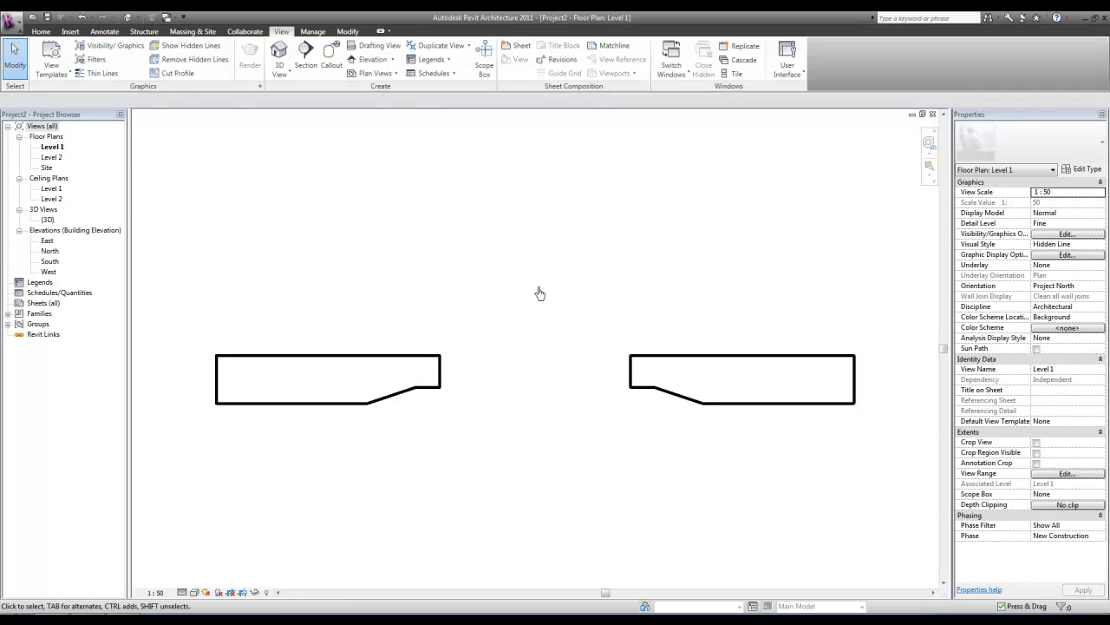
# In the 3D view, edit the placed opening's type properties and set Ancho to 1.5
pyautogui.press('3')
pyautogui.press('d')
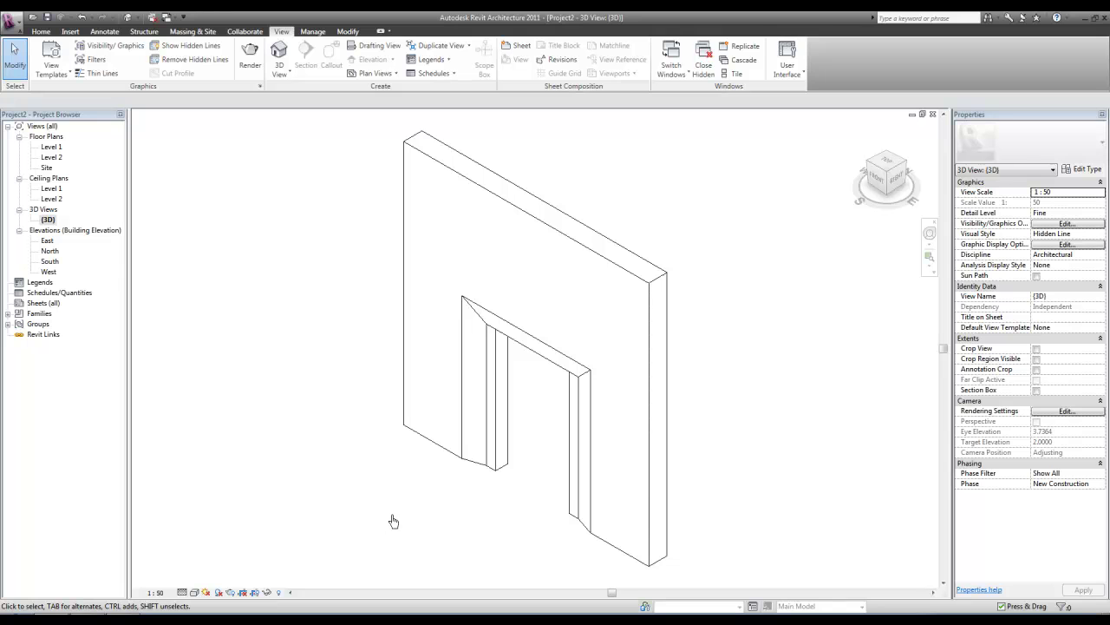
pyautogui.click(488, 474)
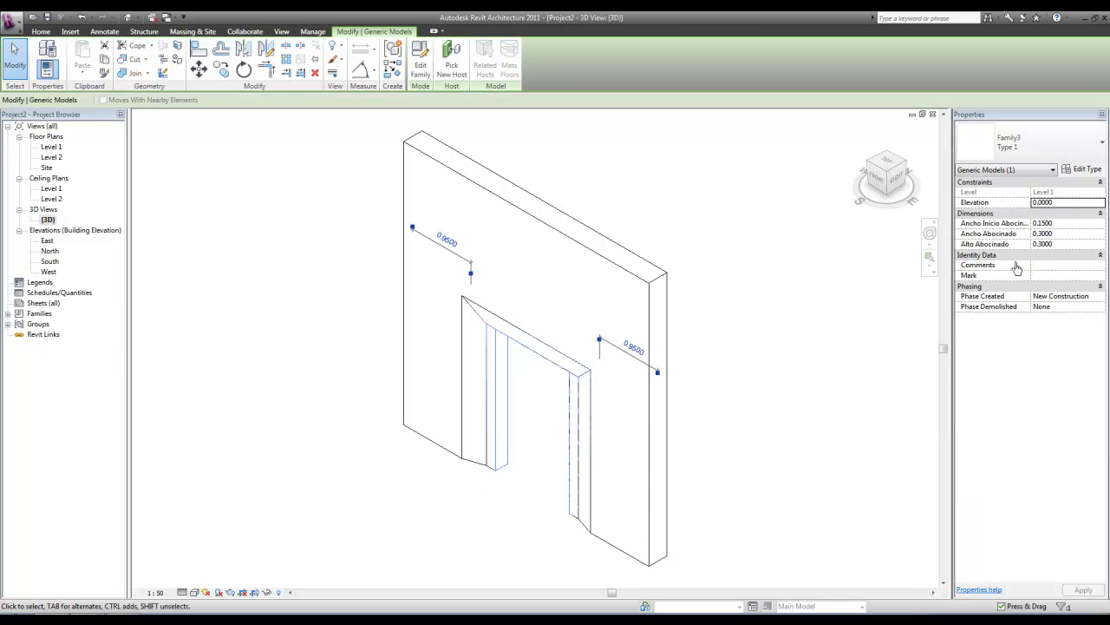
pyautogui.click(1082, 172)
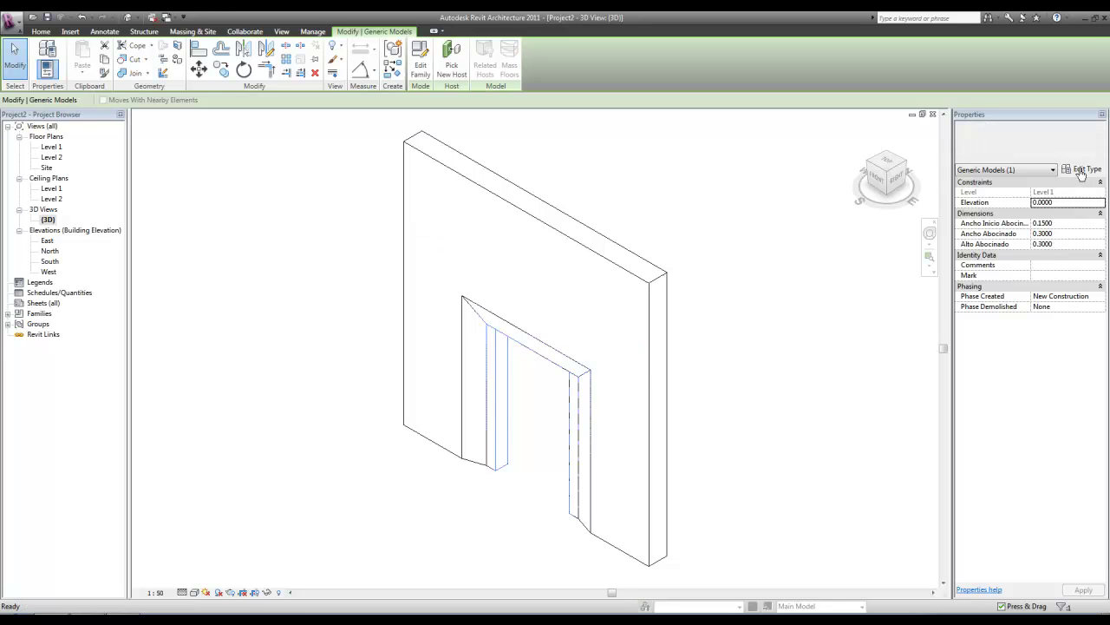
pyautogui.click(830, 373)
pyautogui.write('1.5')
# Increase the type's Alto value, set Desfase Abocinado to 0.1 and accept the type changes
pyautogui.click(823, 381)
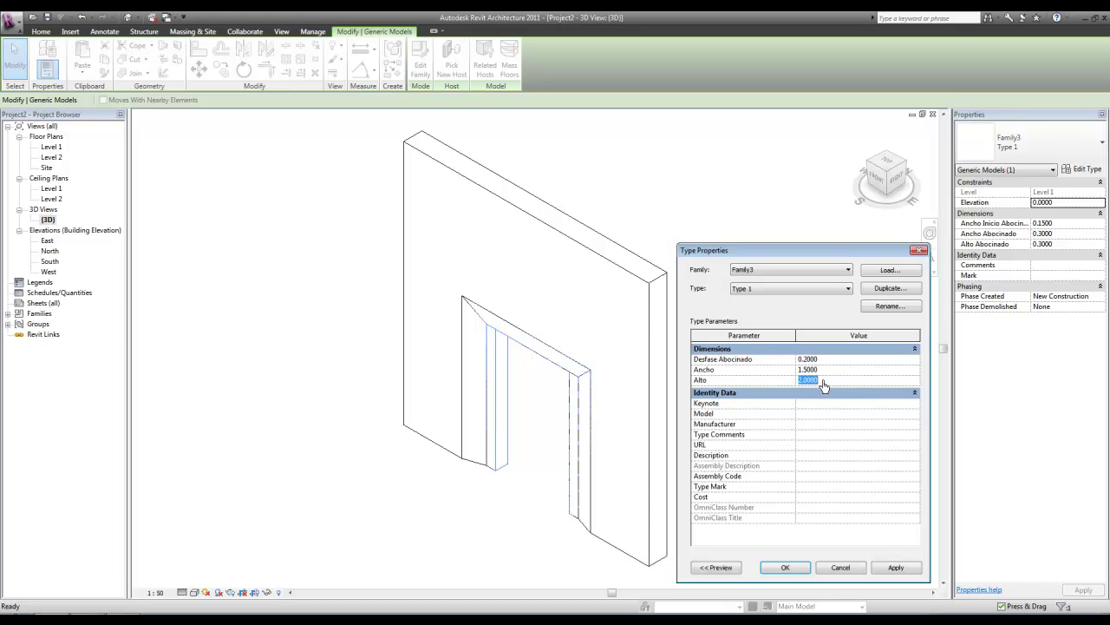
pyautogui.write('2.')
pyautogui.click(825, 362)
pyautogui.press('BackSpace')
pyautogui.write('.1')
pyautogui.click(795, 570)
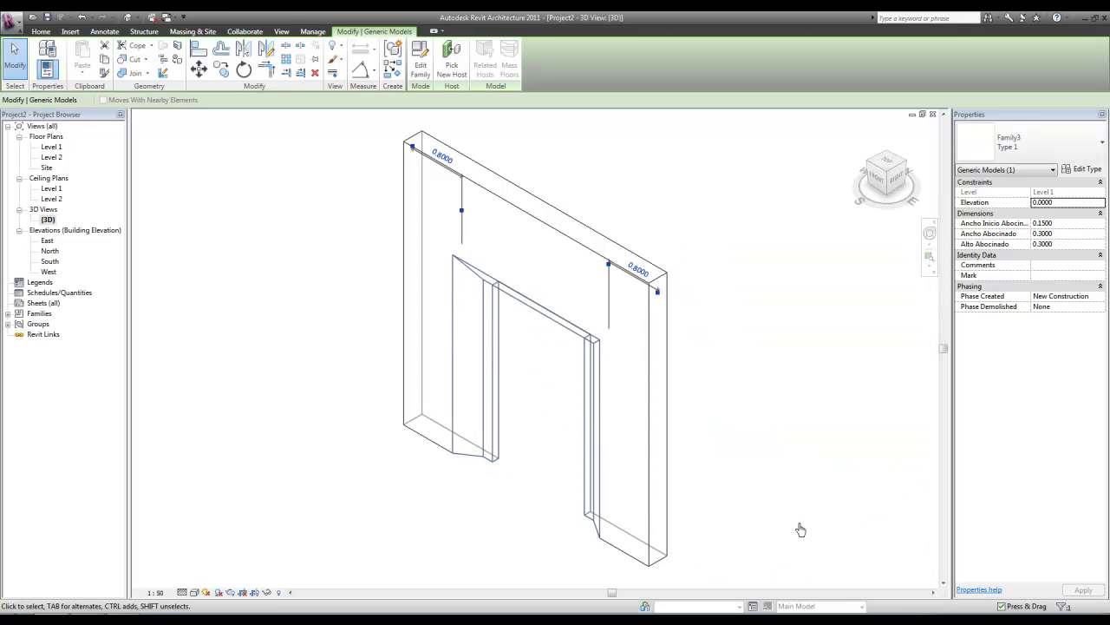
pyautogui.click(800, 530)
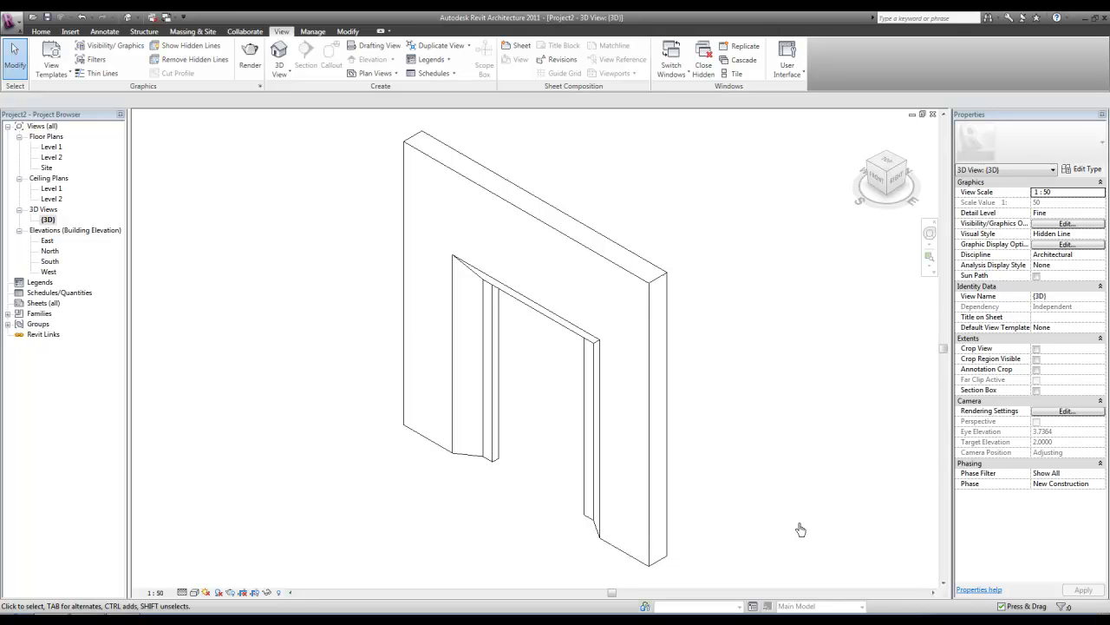
# Set the placed opening's instance values Ancho Inicio Abocinado, Ancho Abocinado and Alto Abocinado to 0.5 each
pyautogui.click(596, 356)
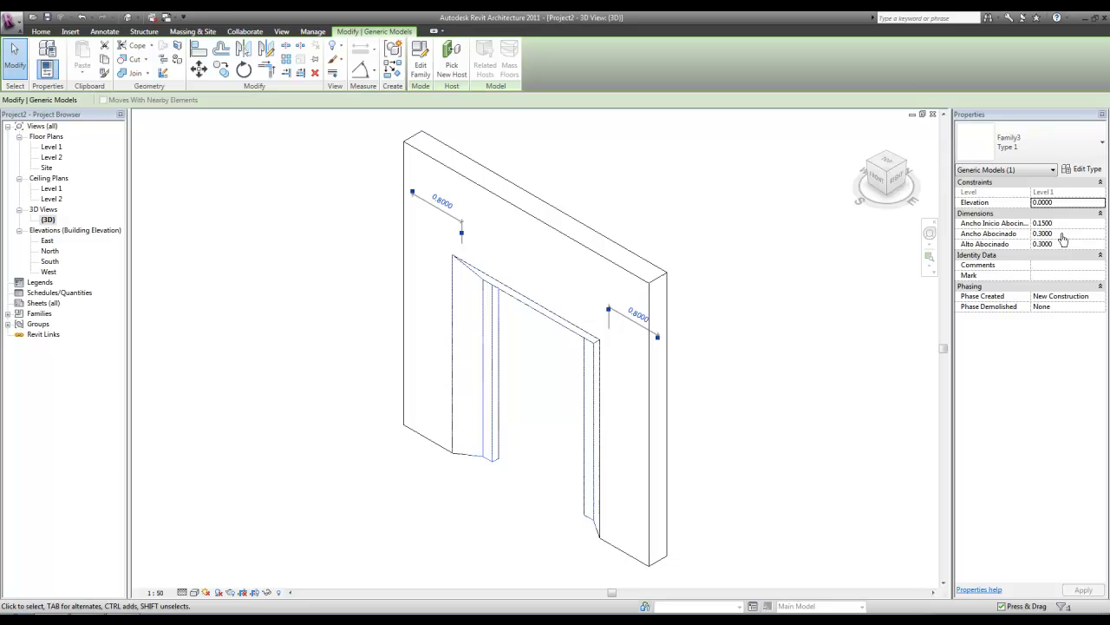
pyautogui.click(1062, 226)
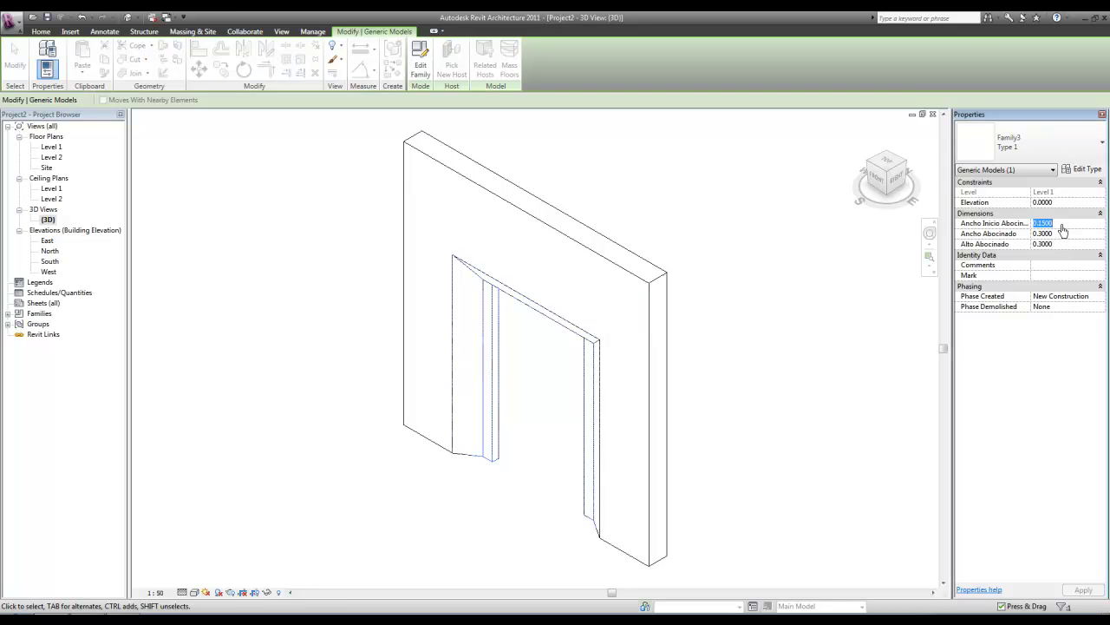
pyautogui.write('5')
pyautogui.press('Home')
pyautogui.write('.')
pyautogui.click(1062, 234)
pyautogui.write('.5')
pyautogui.click(1062, 246)
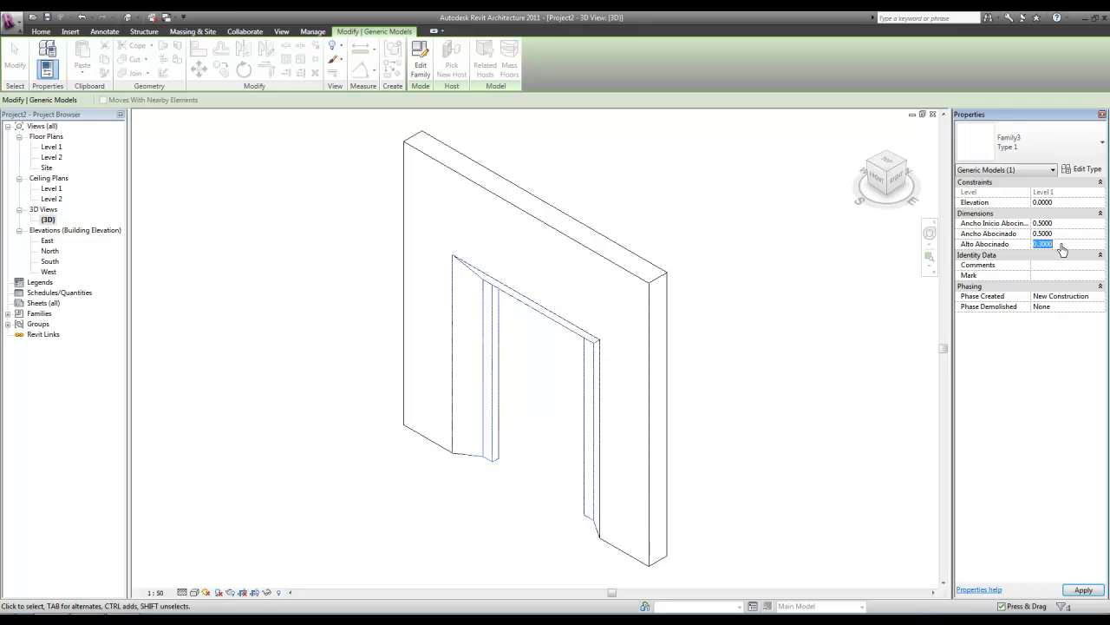
pyautogui.press('BackSpace')
pyautogui.click(815, 323)
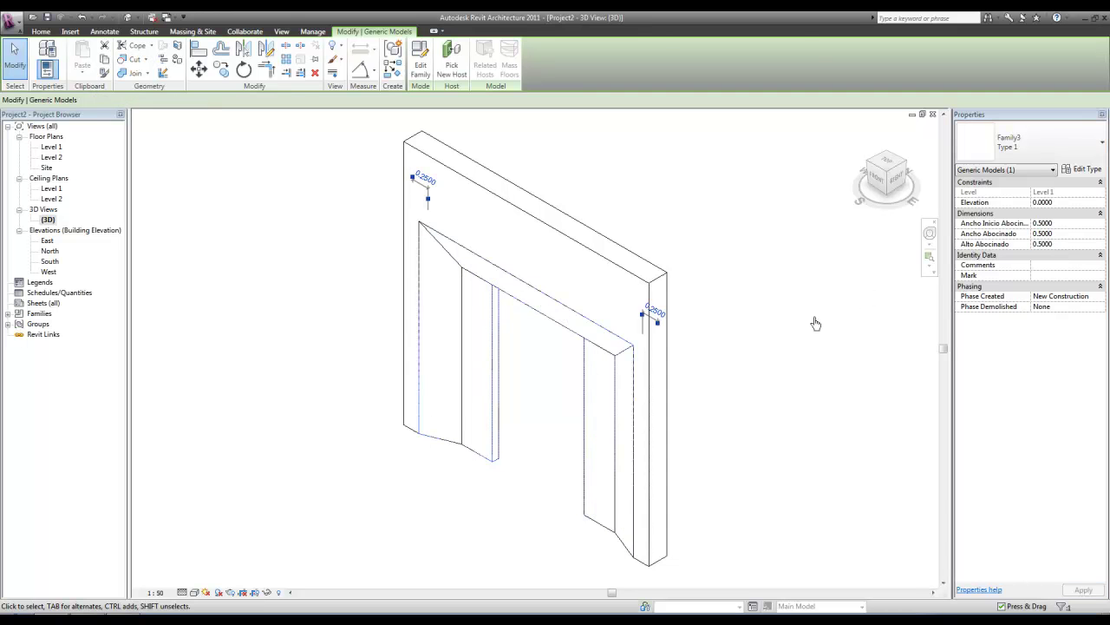